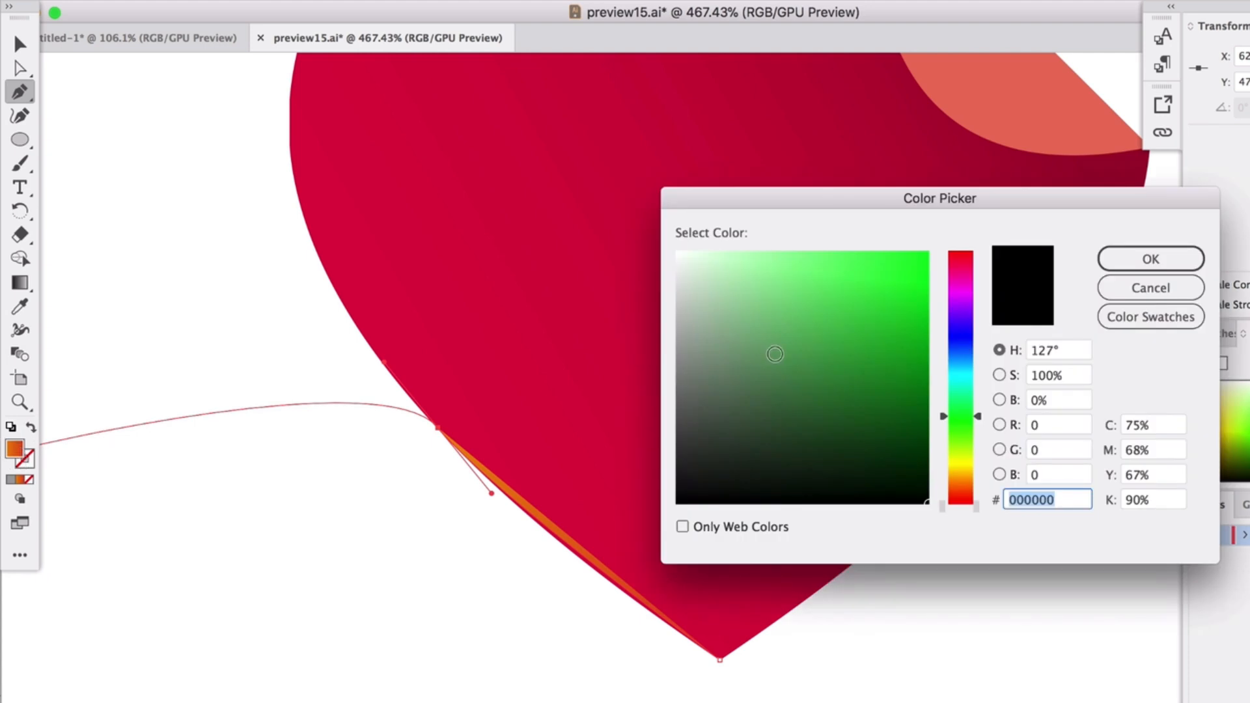
Step: Colour the path yellow #EAE02D and swap it from fill to stroke, then show the stroke settings
{"action": "left_click", "coordinate": [881, 271]}
{"action": "left_click", "coordinate": [968, 465]}
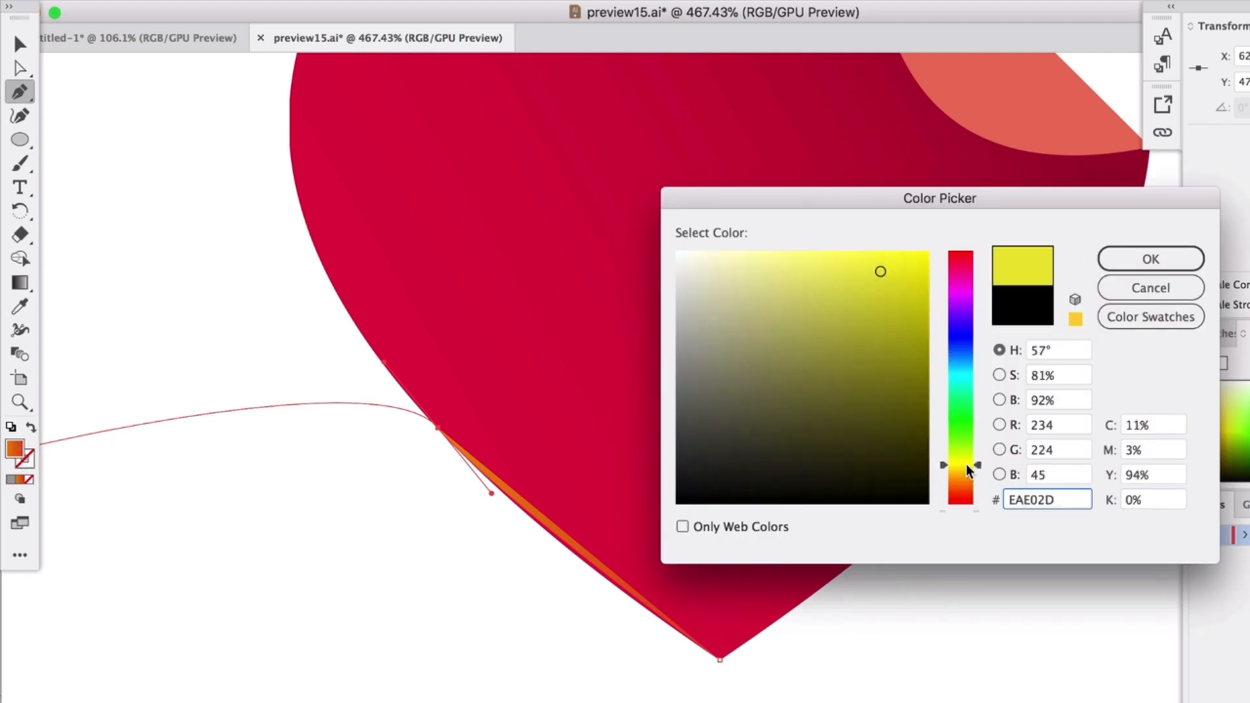
{"action": "left_click", "coordinate": [1151, 260]}
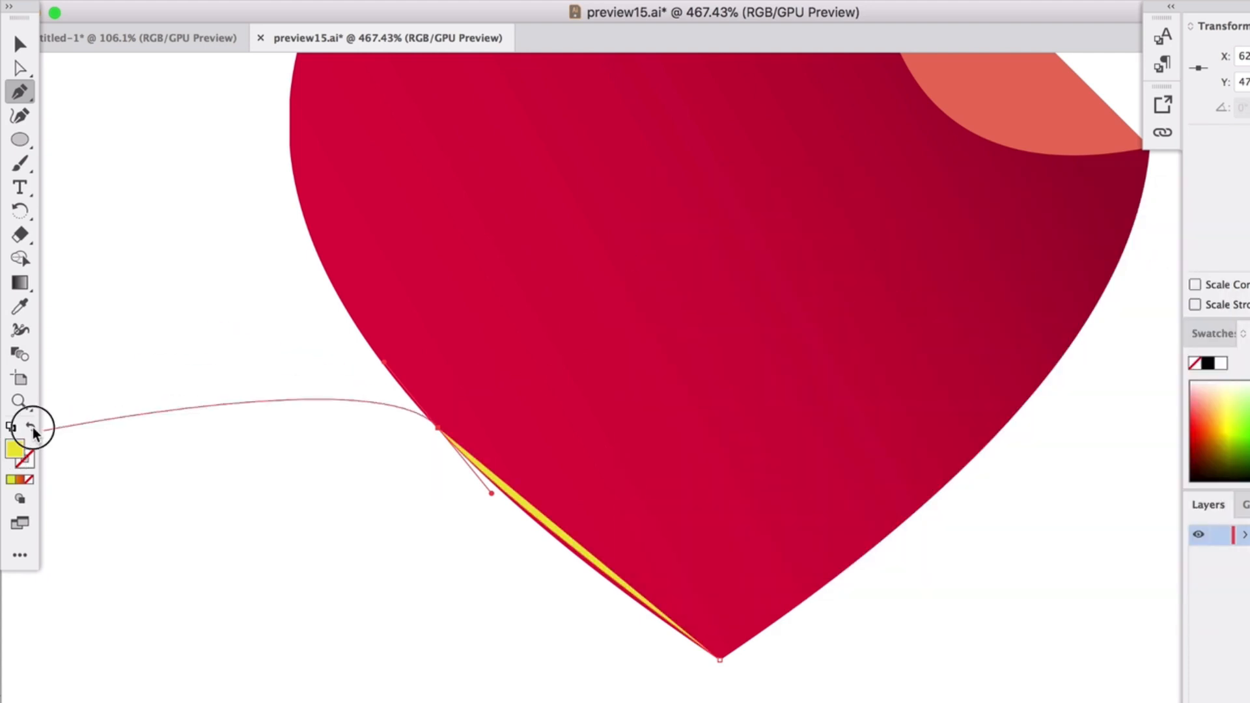
{"action": "left_click", "coordinate": [32, 428]}
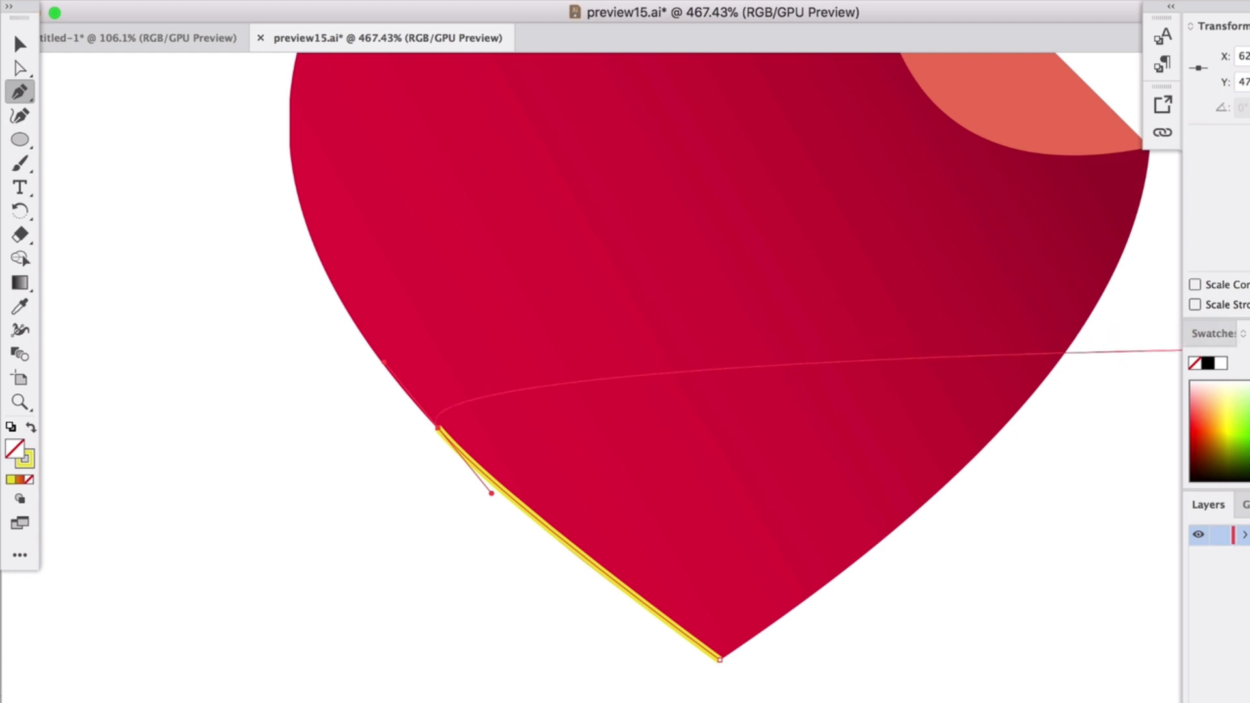
{"action": "key", "text": "super+F10"}
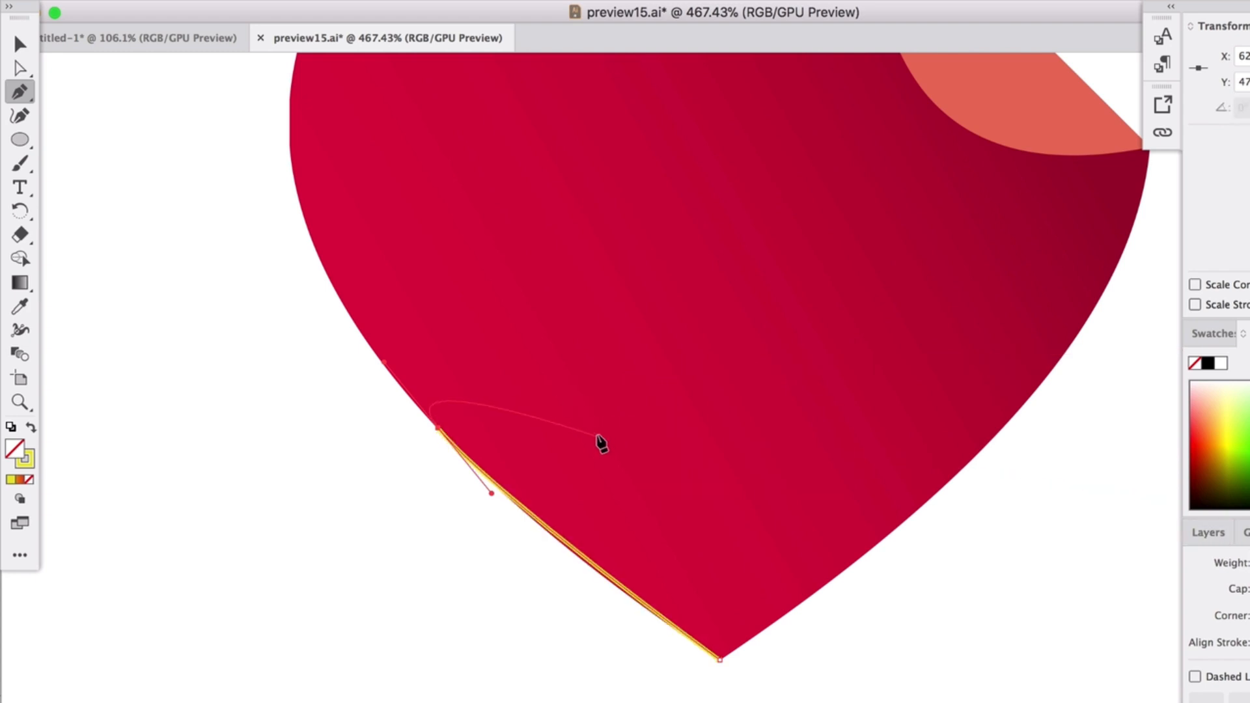
{"action": "scroll", "coordinate": [494, 527], "scroll_direction": "up", "scroll_amount": 3}
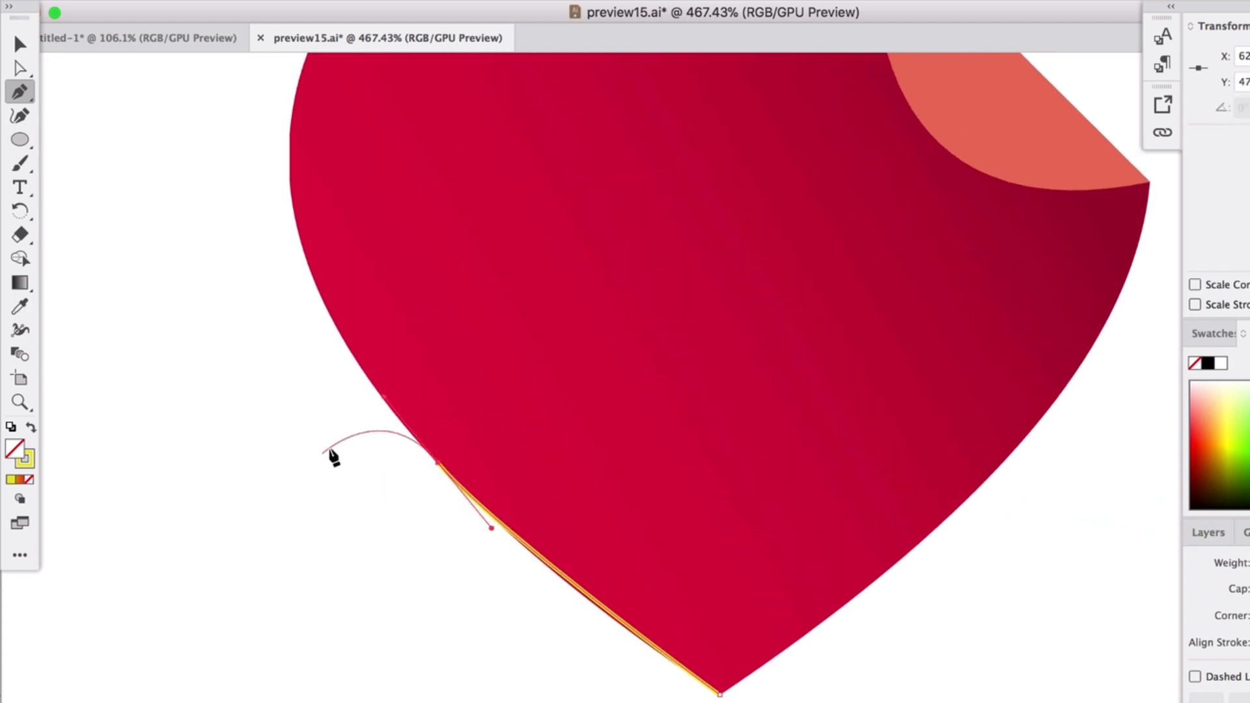
{"action": "scroll", "coordinate": [338, 447], "scroll_direction": "up", "scroll_amount": 6}
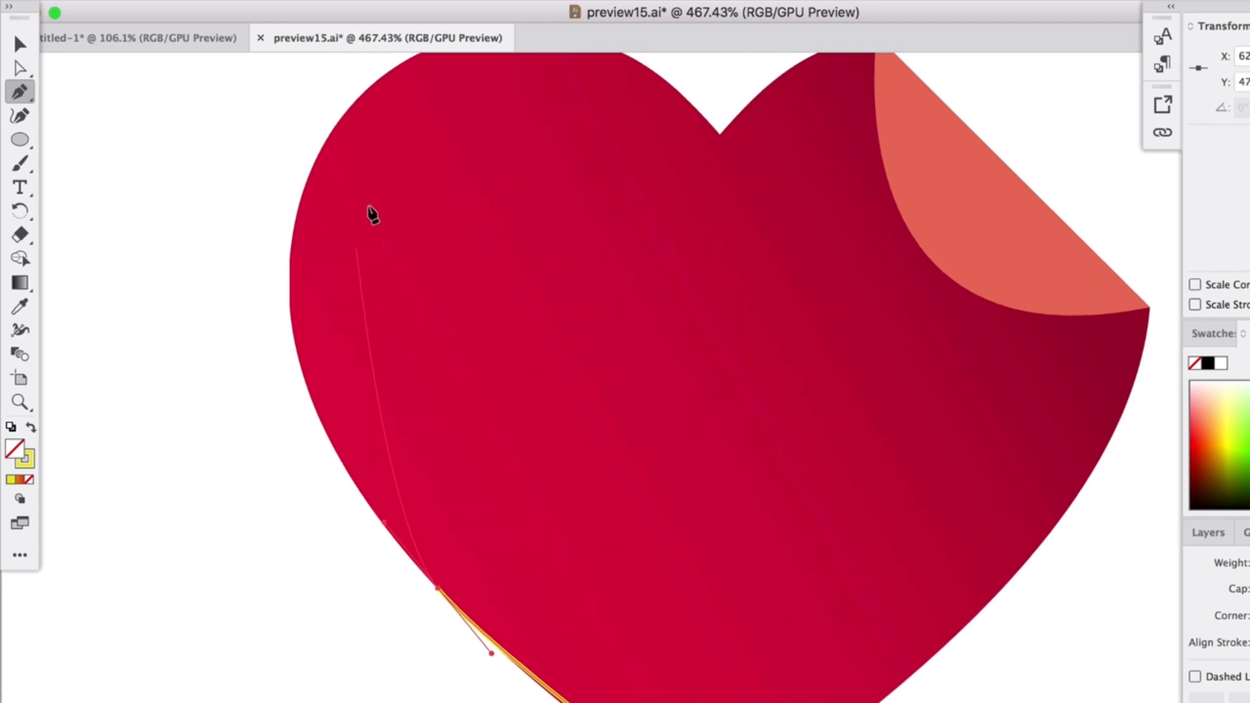
{"action": "left_click_drag", "start_coordinate": [369, 89], "coordinate": [372, 157]}
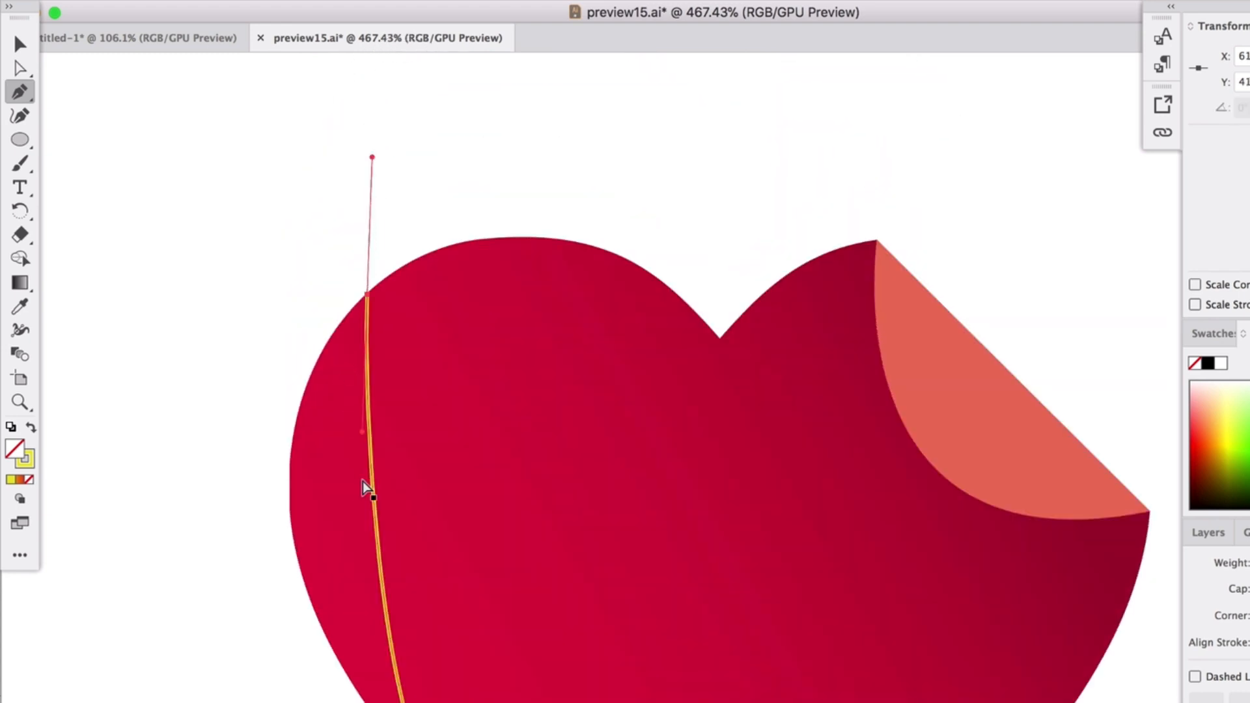
{"action": "key", "text": "super+z"}
Step: Extend the path along the heart's lower-left edge with a curved anchor, and remove that anchor's forward handle
{"action": "scroll", "coordinate": [338, 500], "scroll_direction": "down", "scroll_amount": 1}
{"action": "scroll", "coordinate": [334, 509], "scroll_direction": "down", "scroll_amount": 7}
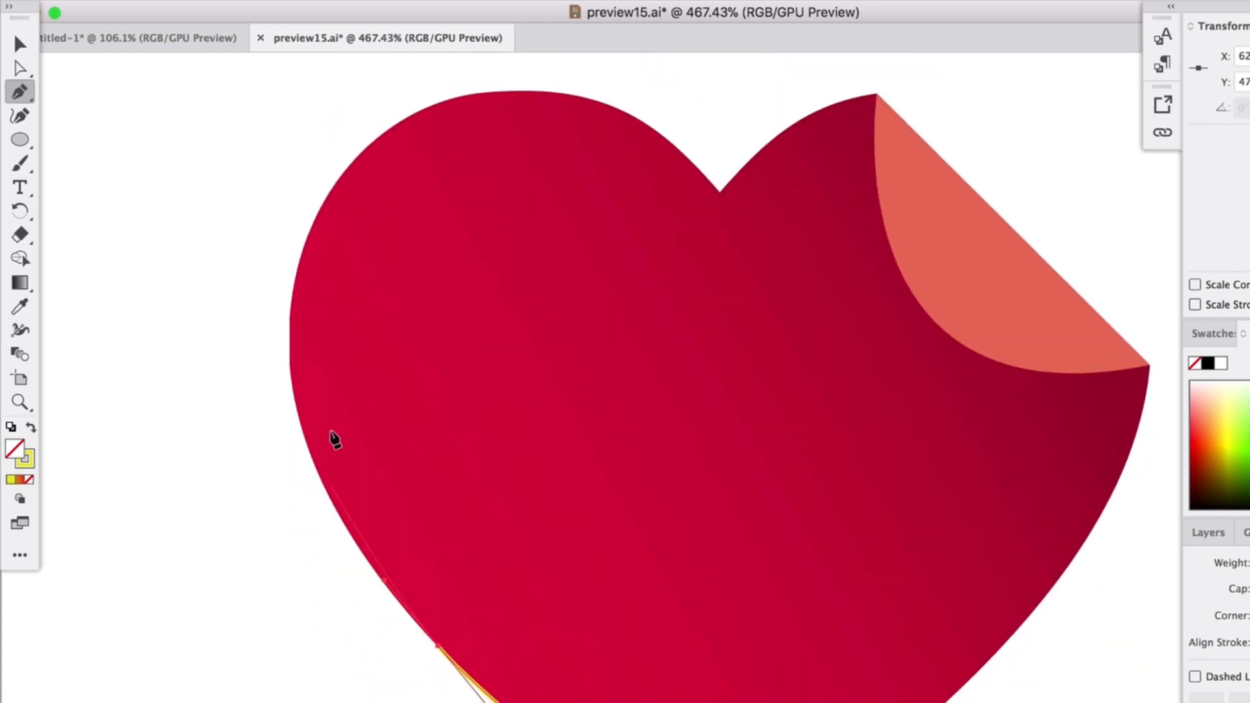
{"action": "left_click_drag", "start_coordinate": [307, 443], "coordinate": [268, 337]}
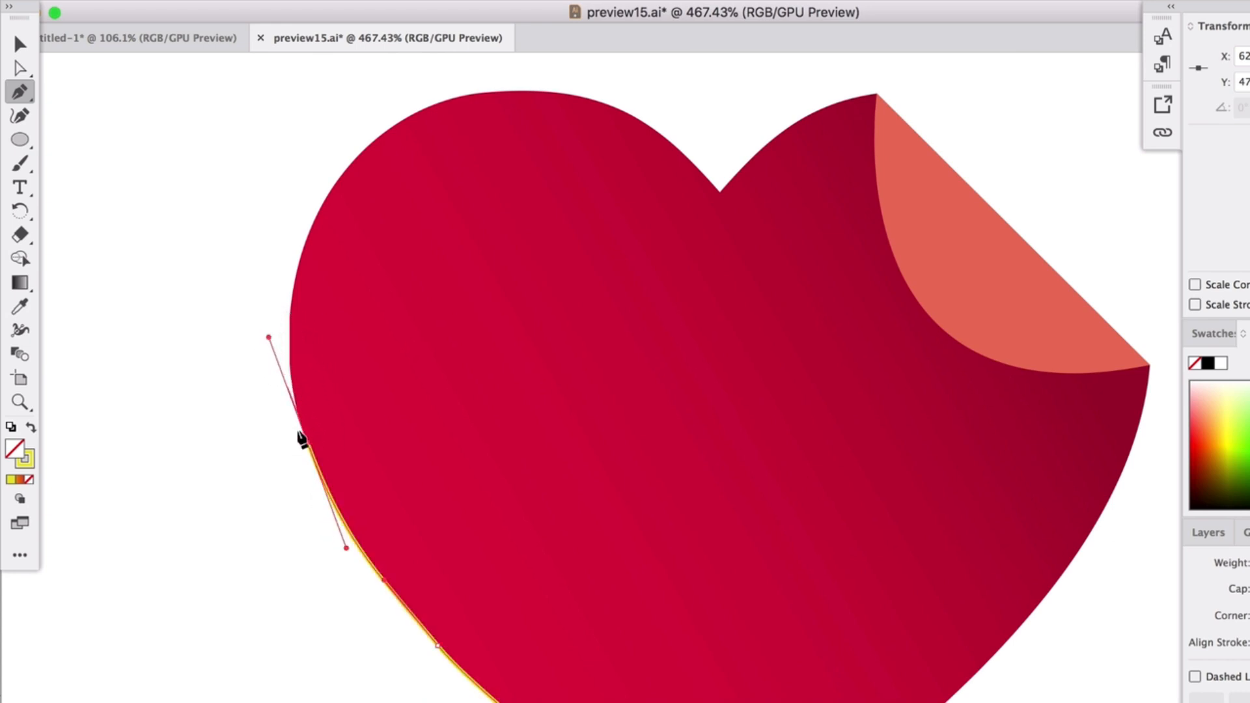
{"action": "left_click_drag", "start_coordinate": [307, 445], "coordinate": [301, 471]}
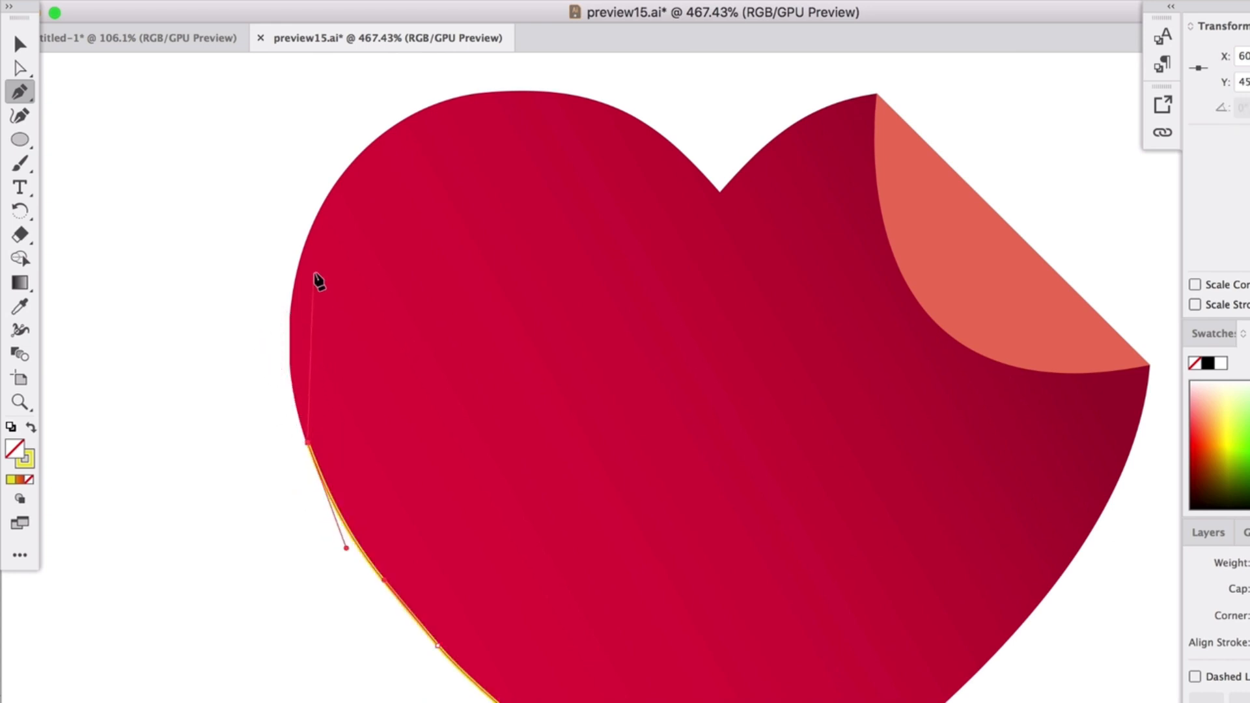
{"action": "left_click_drag", "start_coordinate": [303, 255], "coordinate": [337, 161]}
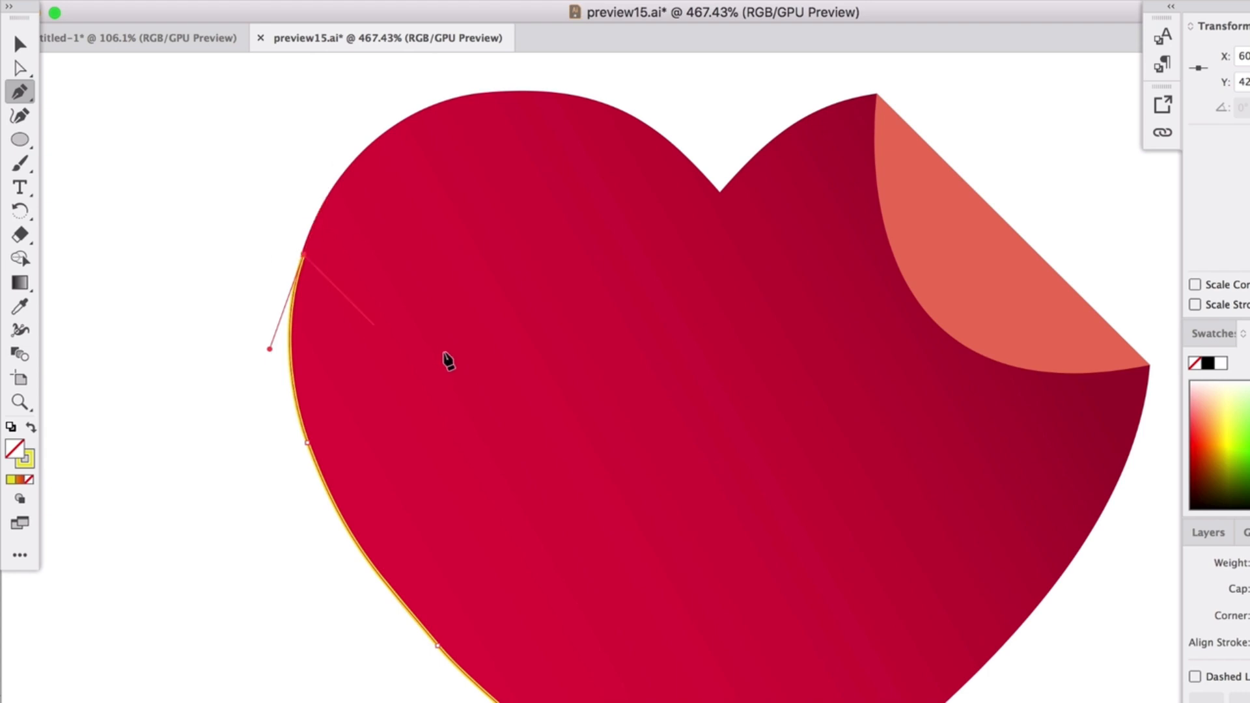
{"action": "scroll", "coordinate": [377, 329], "scroll_direction": "up", "scroll_amount": 3}
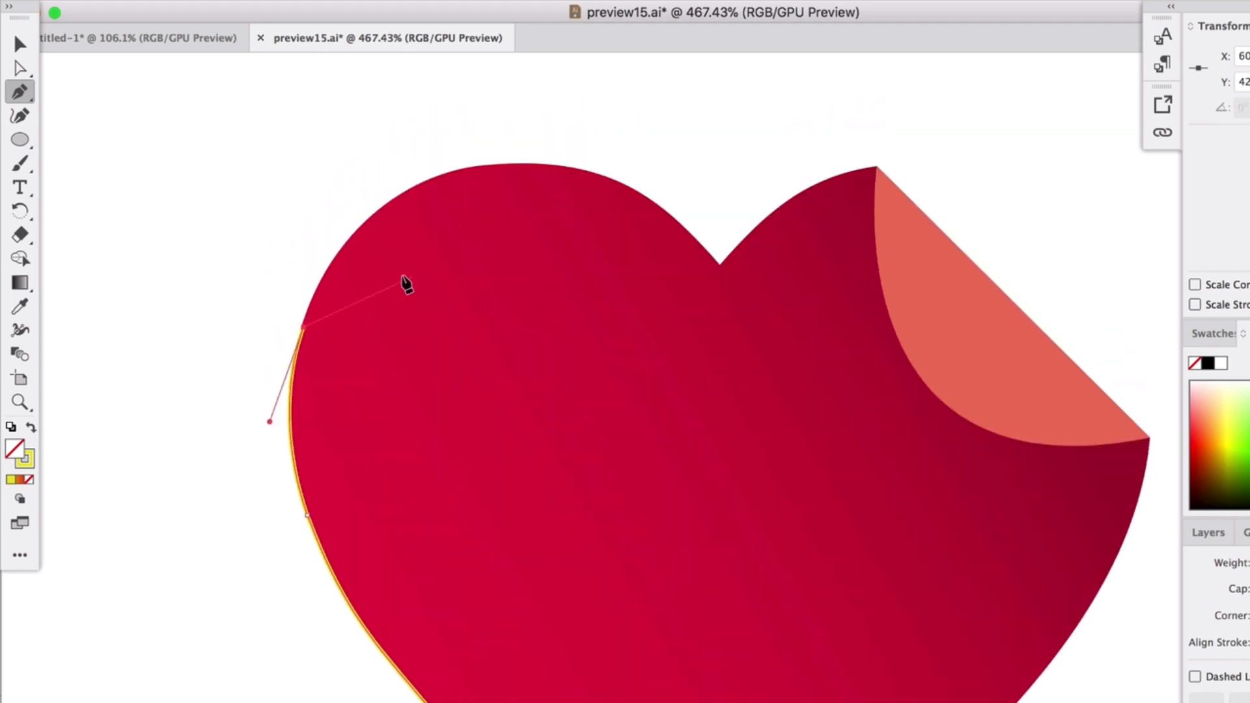
{"action": "left_click_drag", "start_coordinate": [326, 272], "coordinate": [338, 233]}
{"action": "key", "text": "cmd+z"}
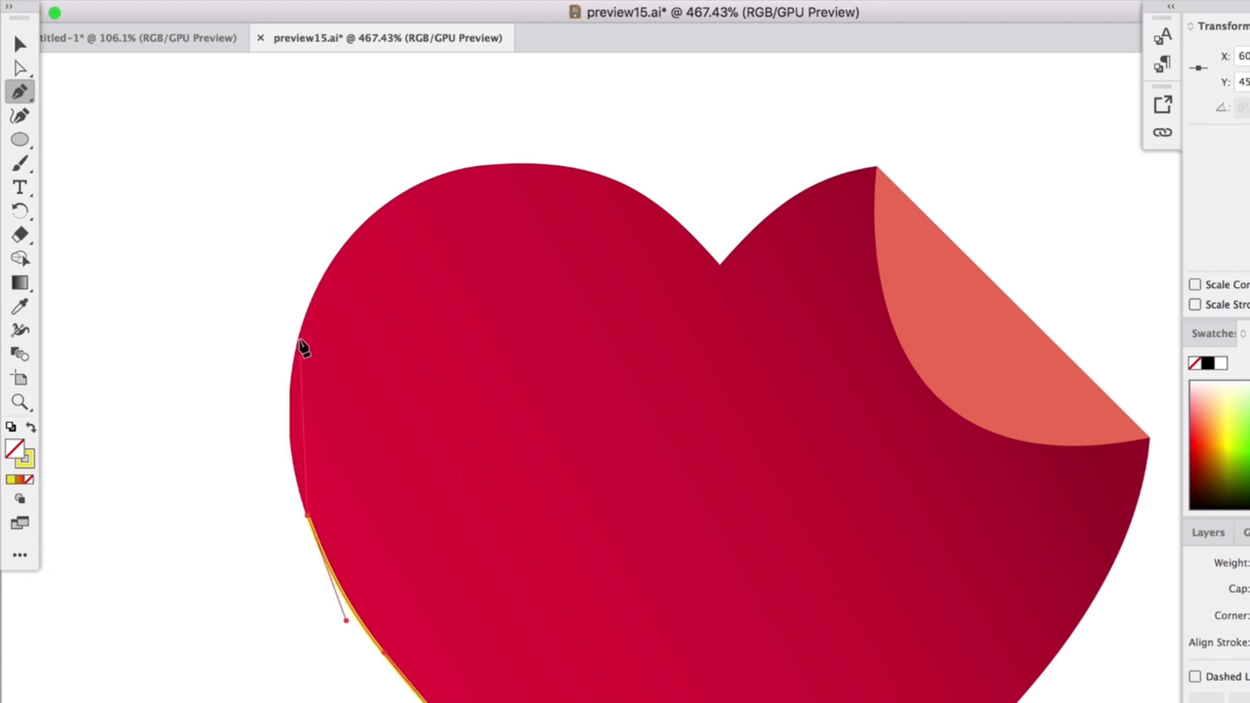
Step: Trace the heart's left lobe with curved segments, from its side over the crest down to the notch
{"action": "left_click_drag", "start_coordinate": [300, 339], "coordinate": [323, 239]}
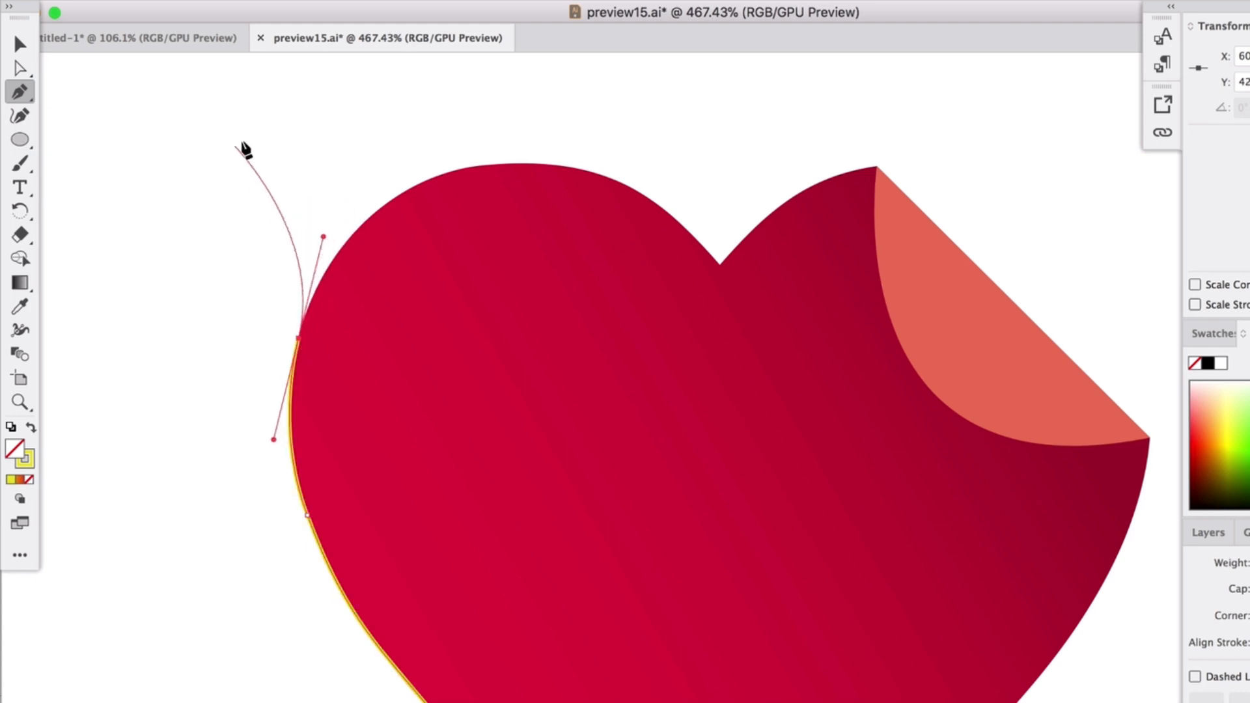
{"action": "left_click", "coordinate": [401, 206]}
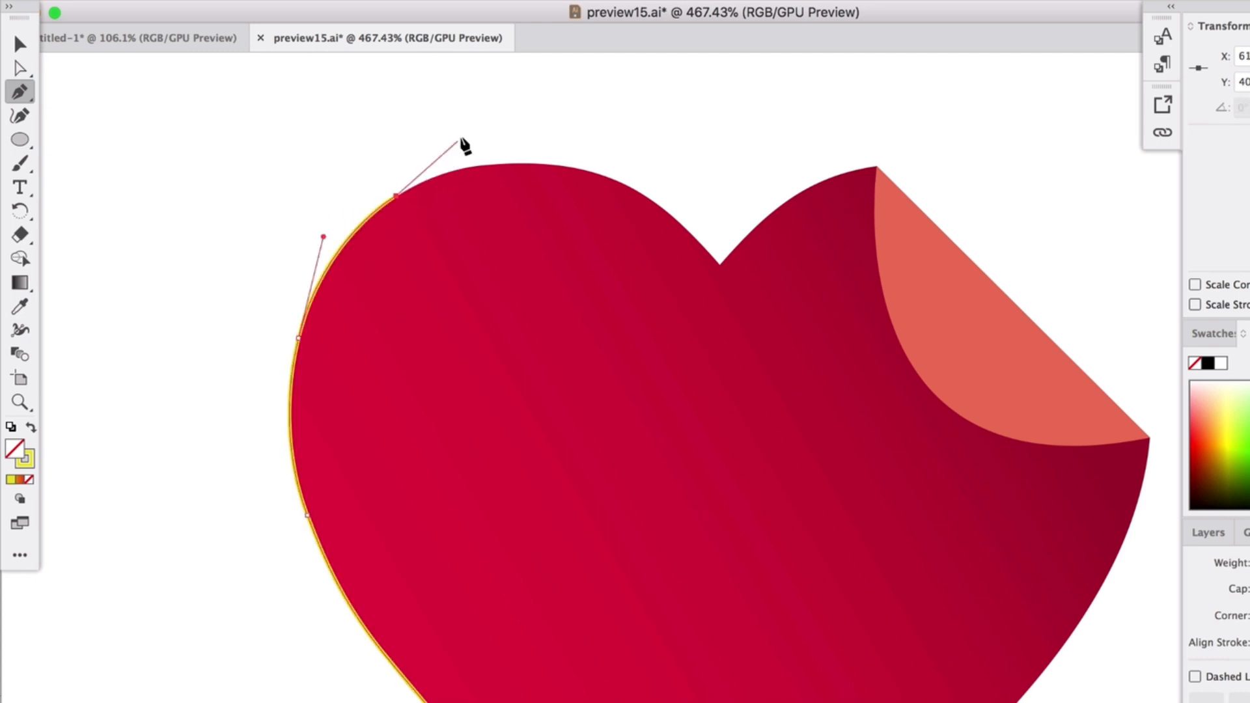
{"action": "left_click_drag", "start_coordinate": [524, 163], "coordinate": [590, 167]}
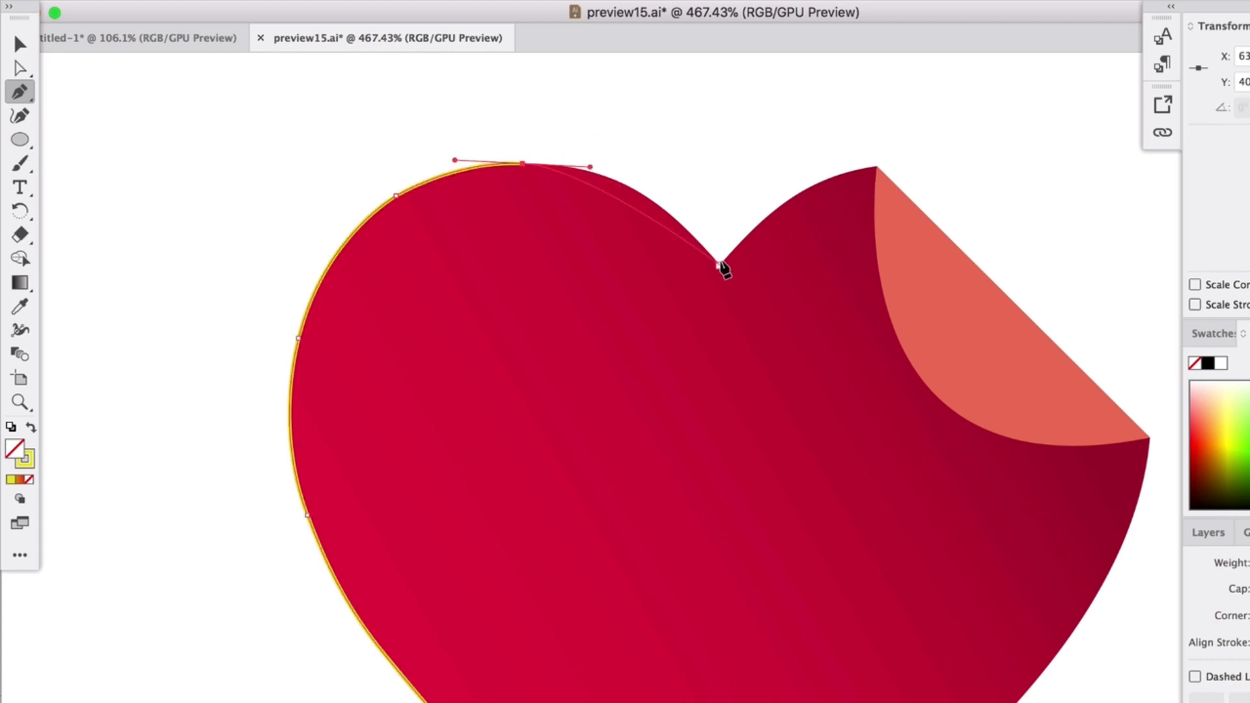
{"action": "left_click_drag", "start_coordinate": [719, 265], "coordinate": [786, 351]}
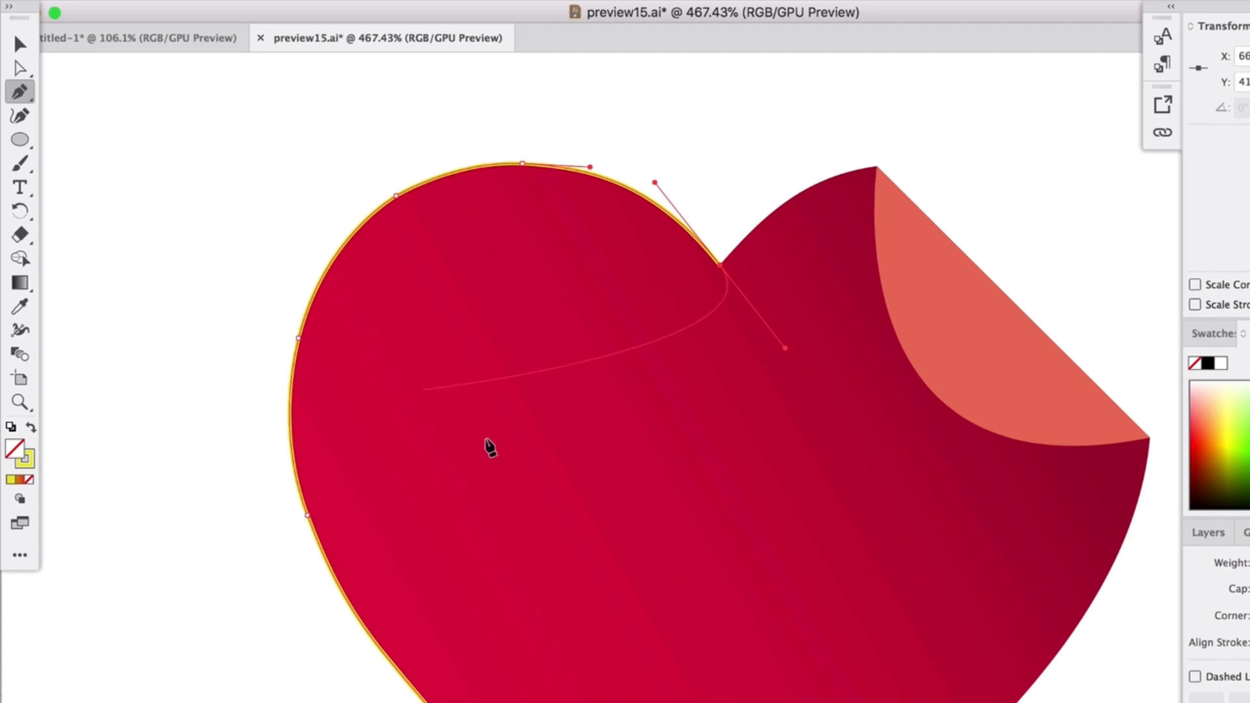
Step: Turn the notch anchor into a corner and curve the path up to the fold's upper tip, removing its forward handle
{"action": "scroll", "coordinate": [558, 514], "scroll_direction": "down", "scroll_amount": 2}
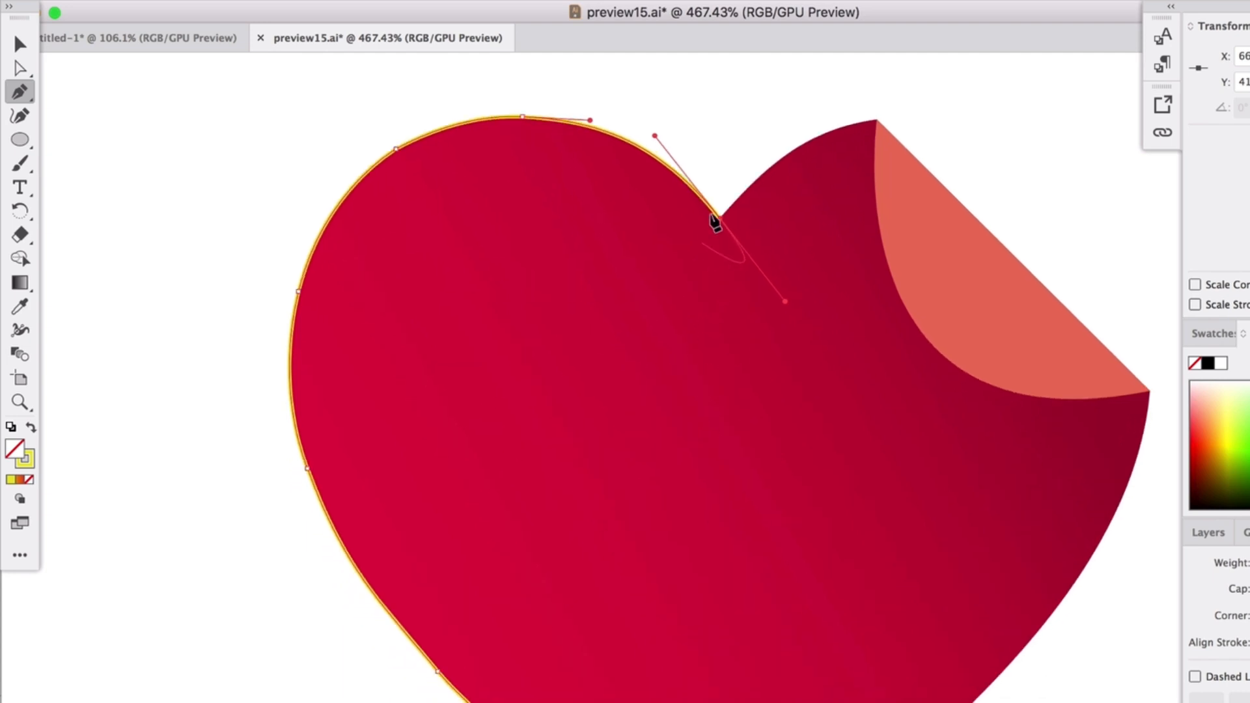
{"action": "left_click", "coordinate": [718, 217]}
{"action": "left_click_drag", "start_coordinate": [877, 120], "coordinate": [961, 119]}
{"action": "left_click", "coordinate": [877, 123]}
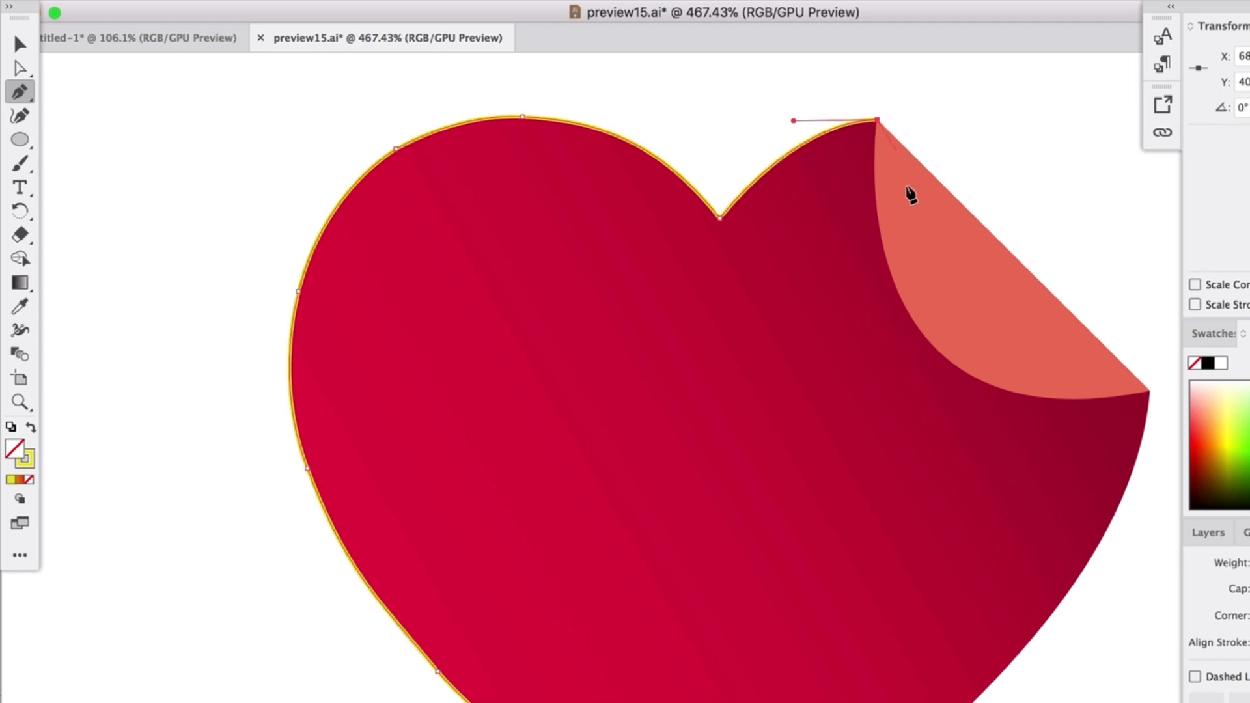
Step: Add a straight segment along the fold's diagonal edge to its lower corner
{"action": "scroll", "coordinate": [909, 196], "scroll_direction": "right", "scroll_amount": 3}
{"action": "scroll", "coordinate": [814, 298], "scroll_direction": "right", "scroll_amount": 3}
{"action": "scroll", "coordinate": [814, 298], "scroll_direction": "down", "scroll_amount": 1}
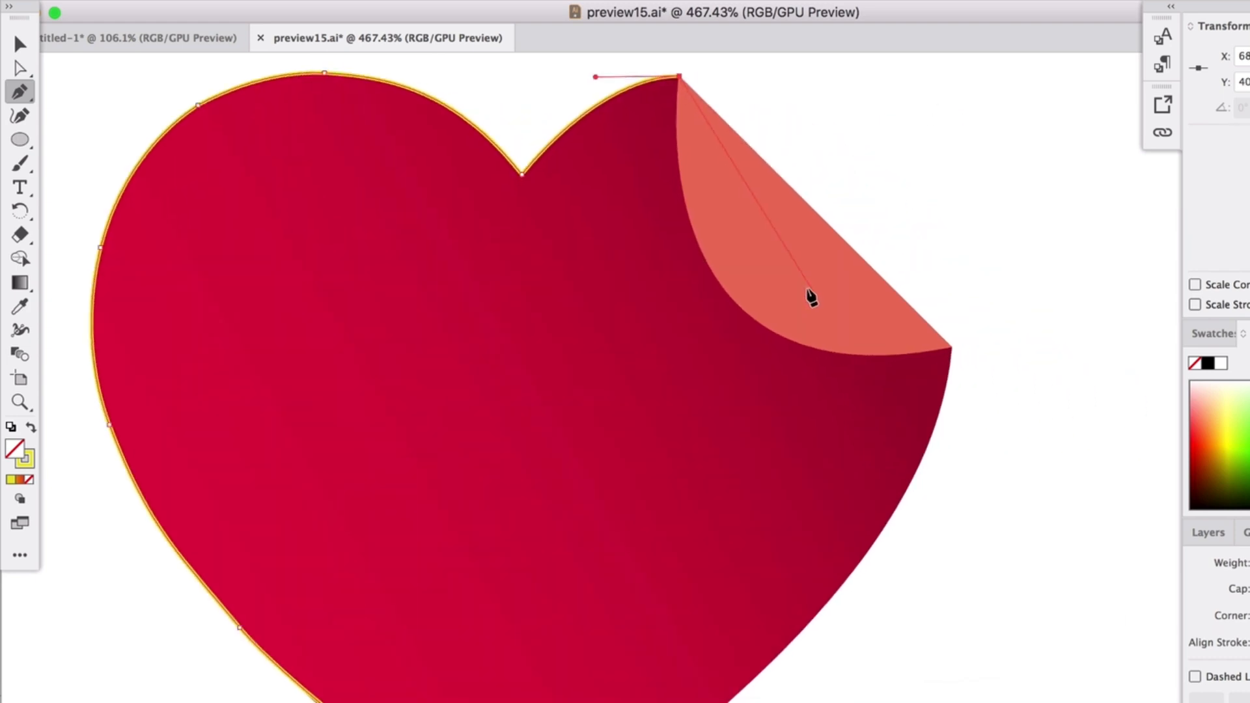
{"action": "left_click", "coordinate": [951, 345]}
Step: Trace the heart's right edge with two curved anchors without forward handles, and close the path at the bottom point
{"action": "scroll", "coordinate": [750, 476], "scroll_direction": "down", "scroll_amount": 1}
{"action": "scroll", "coordinate": [753, 477], "scroll_direction": "down", "scroll_amount": 2}
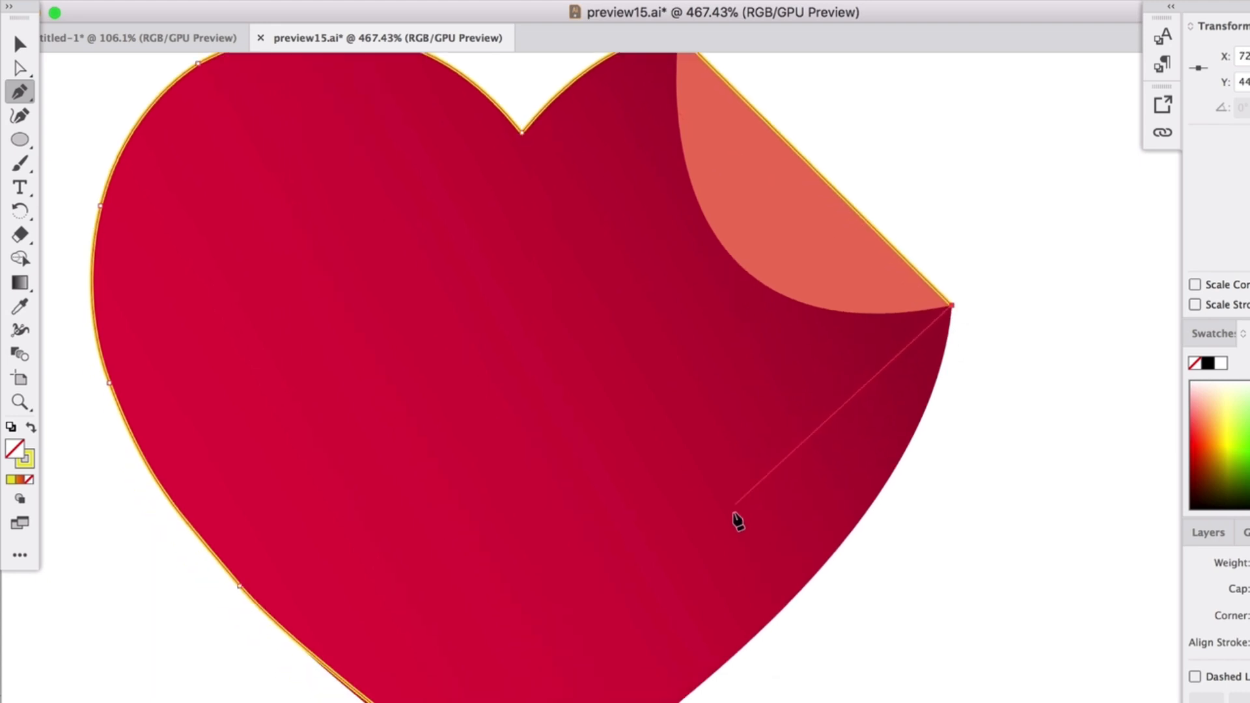
{"action": "scroll", "coordinate": [740, 521], "scroll_direction": "down", "scroll_amount": 2}
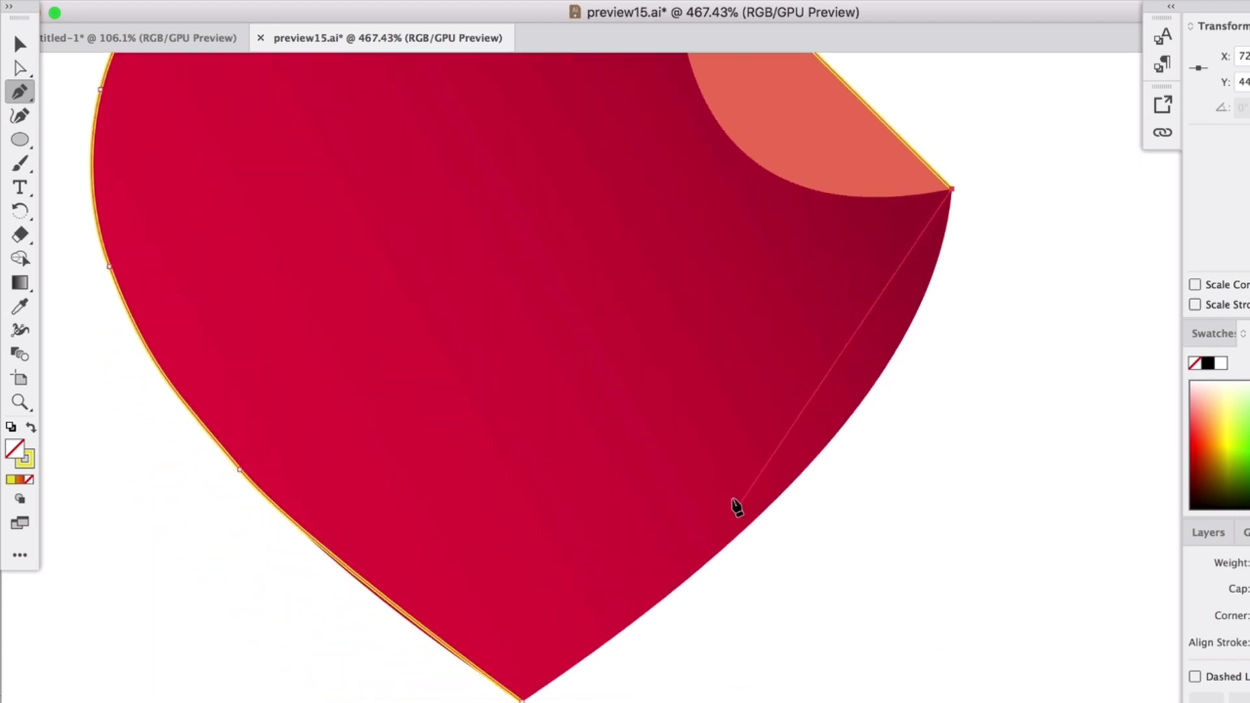
{"action": "left_click", "coordinate": [865, 398]}
{"action": "left_click_drag", "start_coordinate": [864, 398], "coordinate": [776, 515]}
{"action": "left_click", "coordinate": [865, 397]}
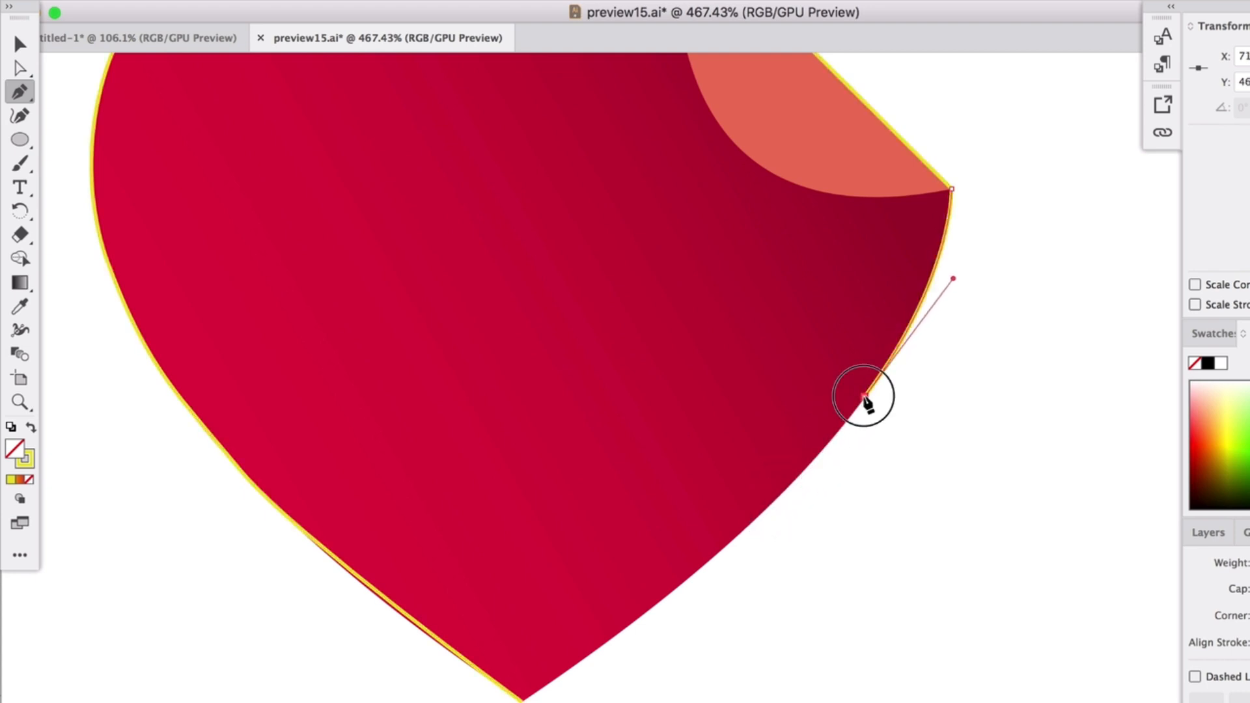
{"action": "scroll", "coordinate": [645, 553], "scroll_direction": "down", "scroll_amount": 1}
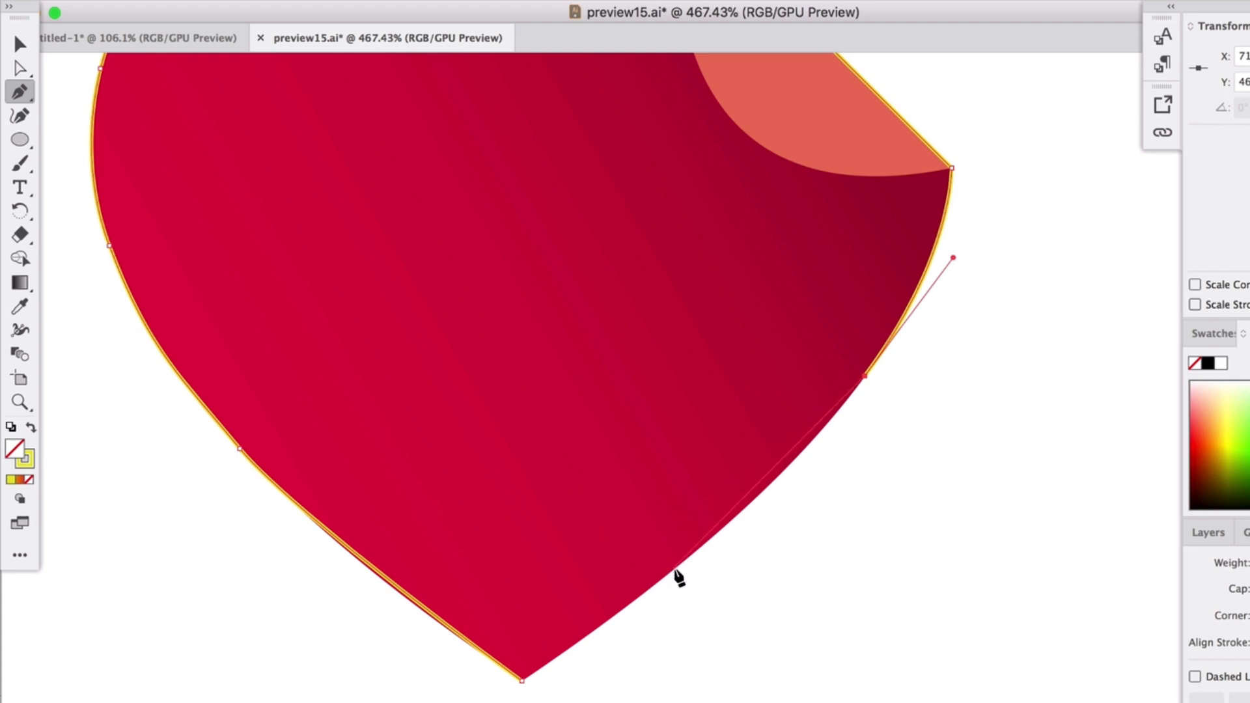
{"action": "left_click_drag", "start_coordinate": [674, 569], "coordinate": [567, 655]}
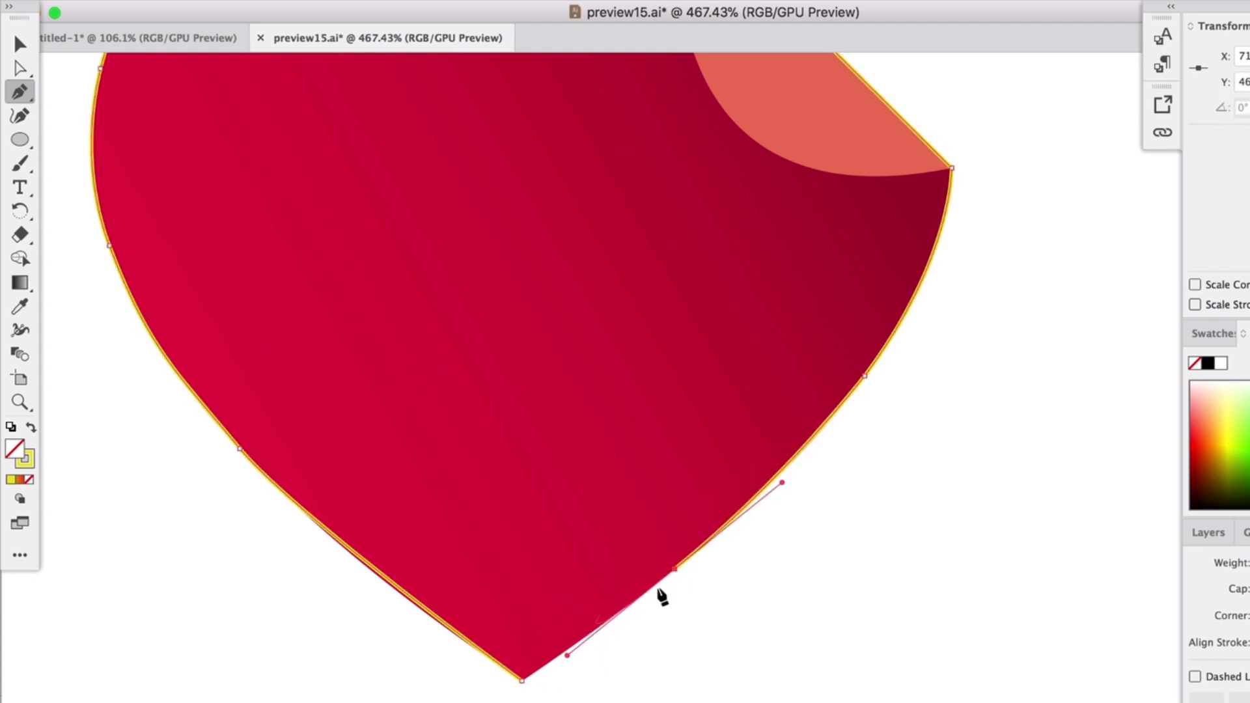
{"action": "left_click", "coordinate": [675, 568]}
{"action": "left_click", "coordinate": [522, 681]}
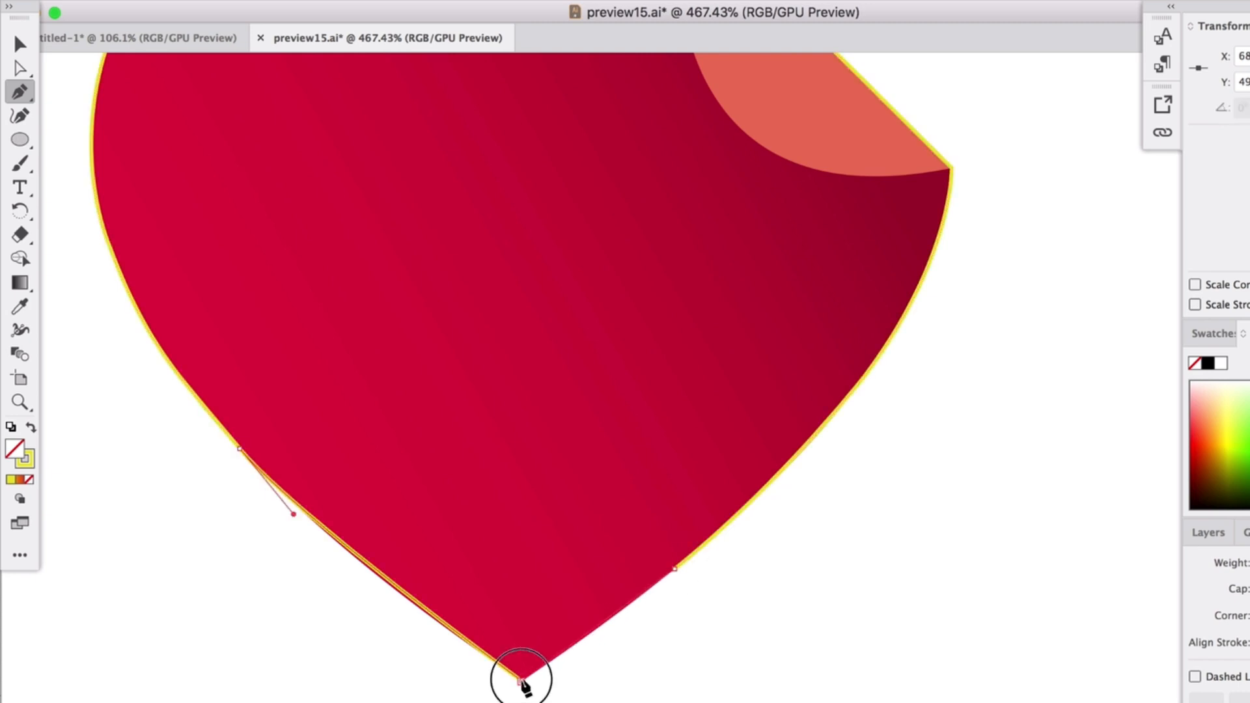
{"action": "key", "text": "v"}
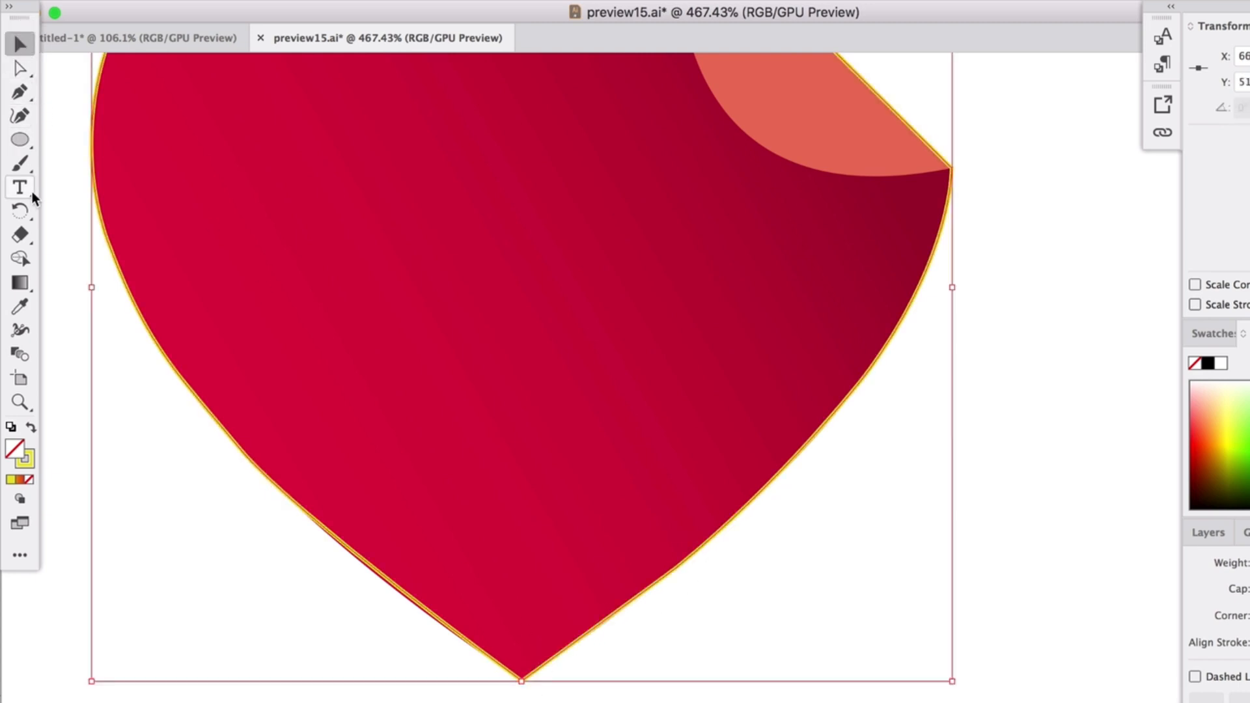
Step: Add a letter B beside the heart's lower-right edge, enlarge it and convert it to outlines
{"action": "left_click_drag", "start_coordinate": [20, 189], "coordinate": [127, 189]}
{"action": "left_click", "coordinate": [781, 560]}
{"action": "type", "text": "B"}
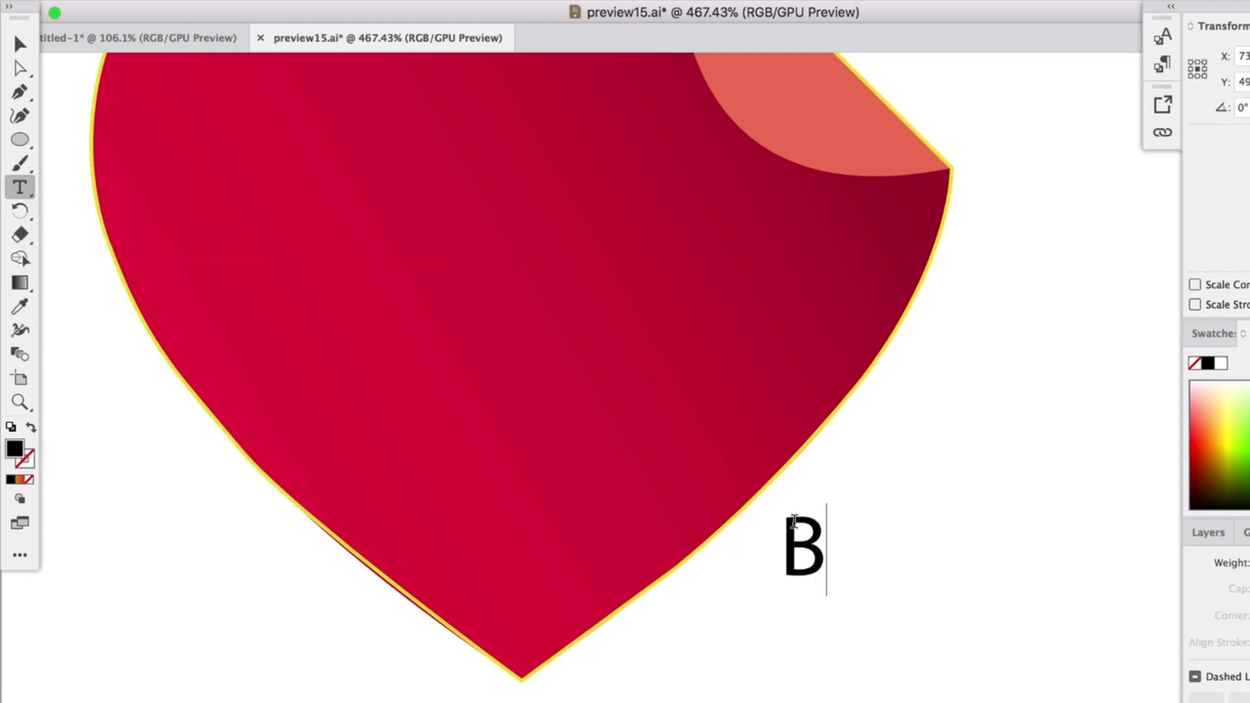
{"action": "left_click", "coordinate": [20, 44]}
{"action": "left_click_drag", "start_coordinate": [827, 504], "coordinate": [897, 507]}
{"action": "right_click", "coordinate": [897, 508]}
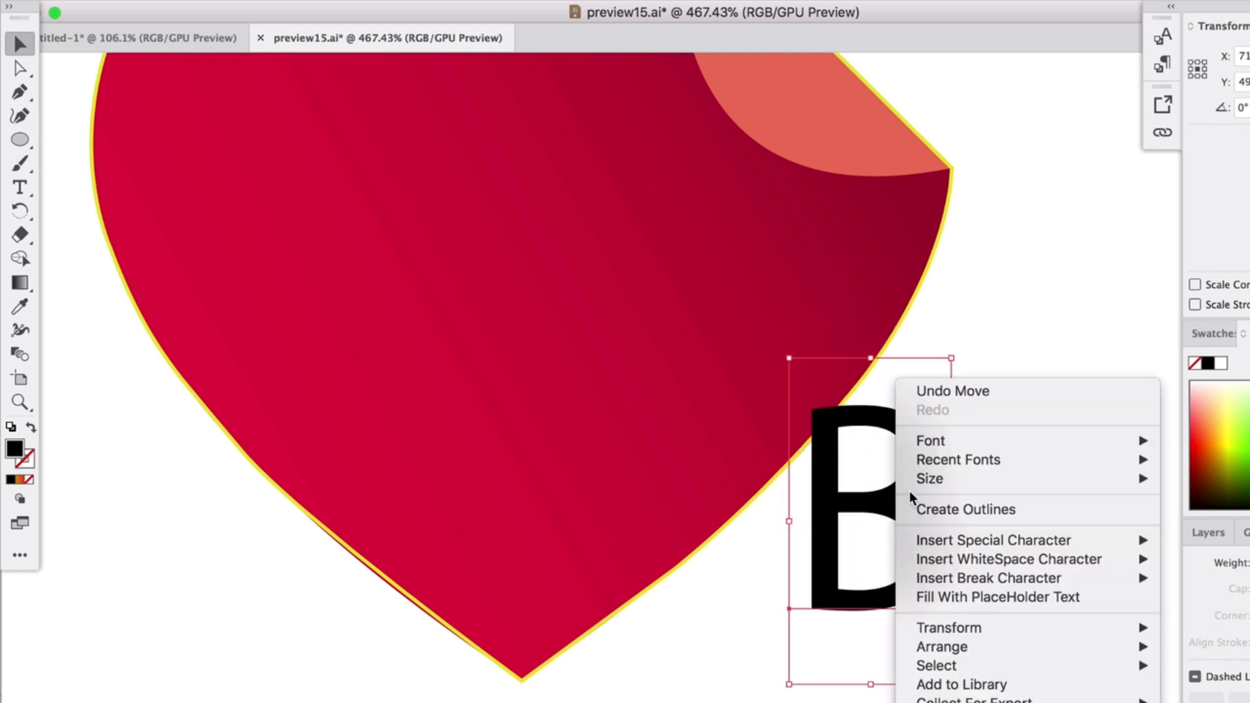
{"action": "left_click", "coordinate": [952, 510]}
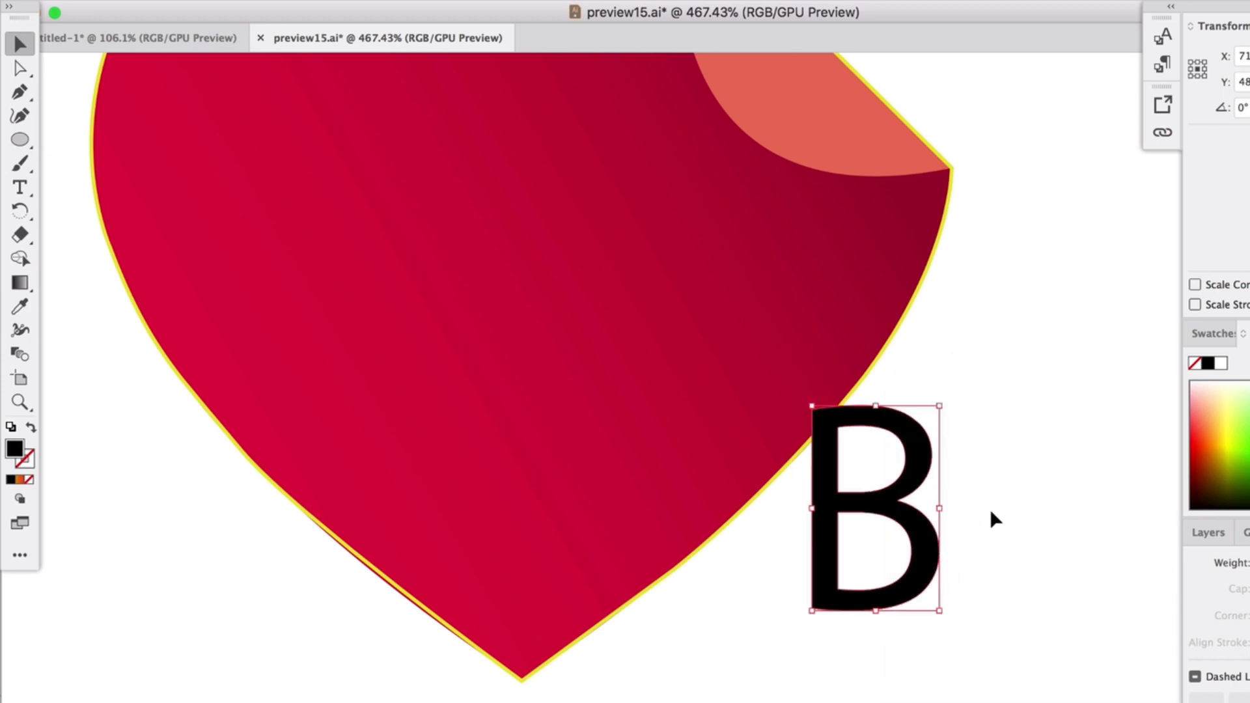
Step: Show the anchor points of the outlined B for inspection, then delete the letter
{"action": "left_click", "coordinate": [902, 535]}
{"action": "scroll", "coordinate": [901, 534], "scroll_direction": "up", "scroll_amount": 5}
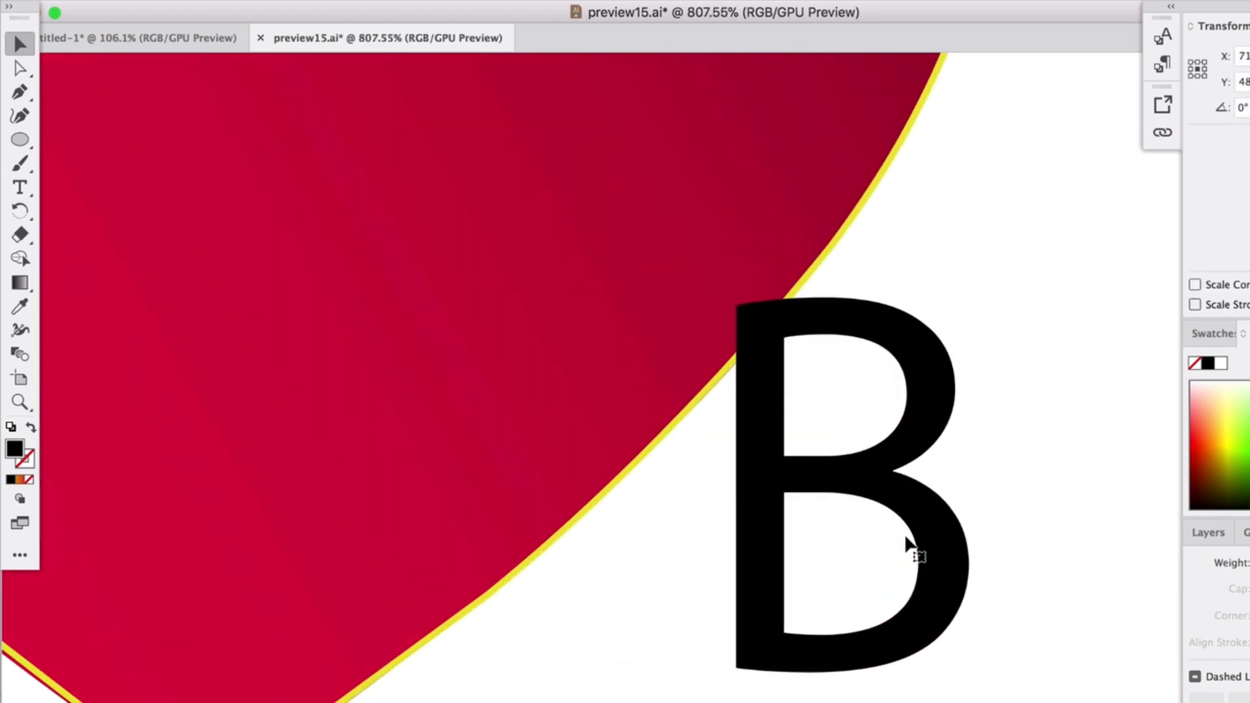
{"action": "left_click", "coordinate": [28, 74]}
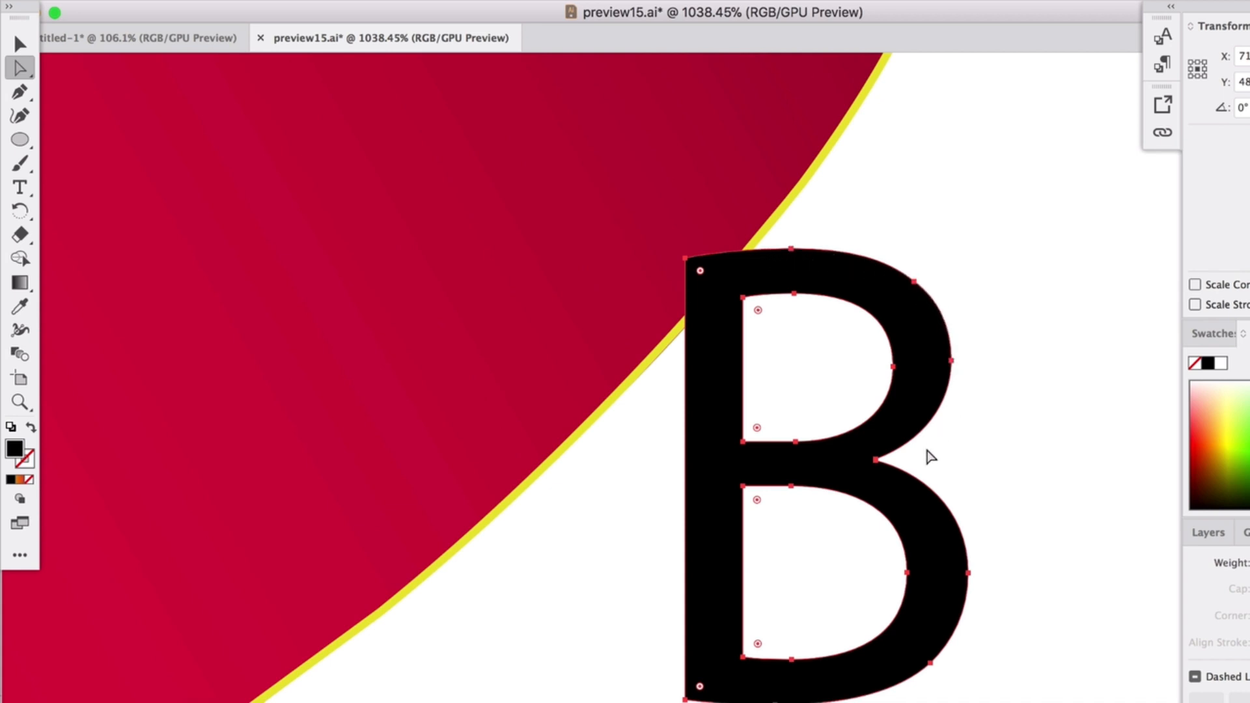
{"action": "key", "text": "v"}
{"action": "key", "text": "Delete"}
Step: Trace the folded corner as a closed Pen path, curving along its inner edge and running straight along the diagonal
{"action": "scroll", "coordinate": [201, 430], "scroll_direction": "down", "scroll_amount": 10, "text": "alt"}
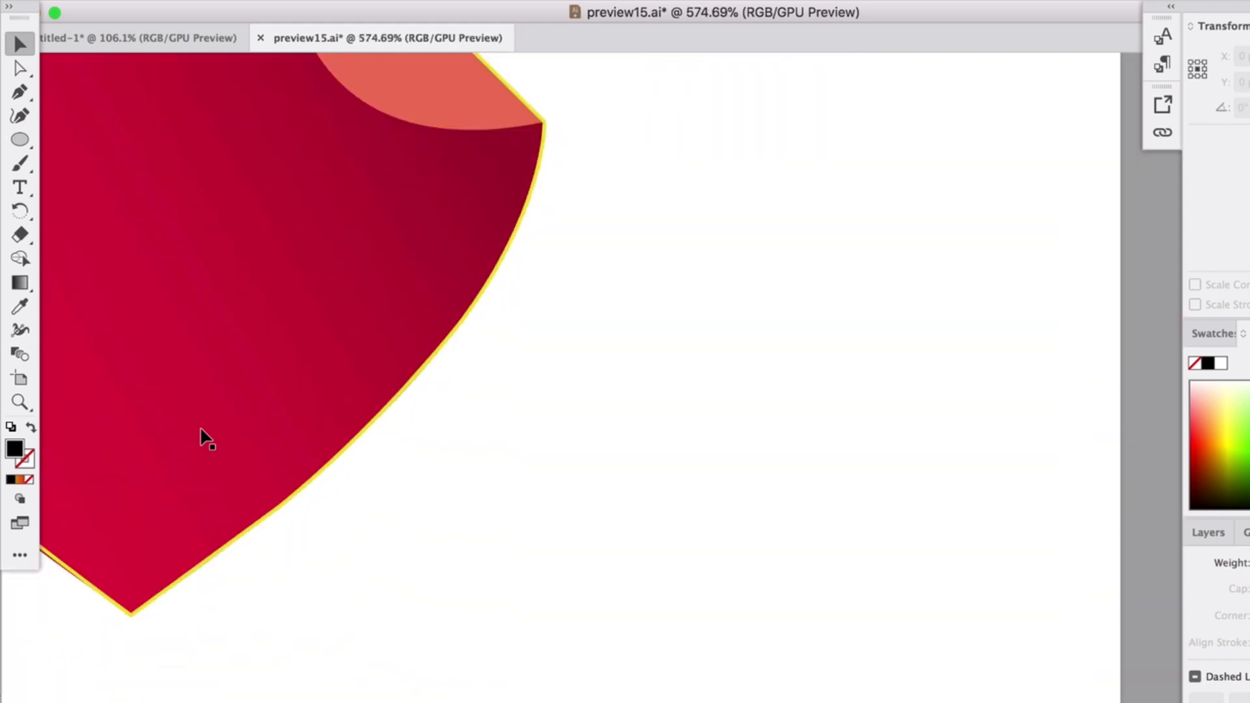
{"action": "left_click", "coordinate": [628, 201]}
{"action": "scroll", "coordinate": [627, 201], "scroll_direction": "right", "scroll_amount": 2}
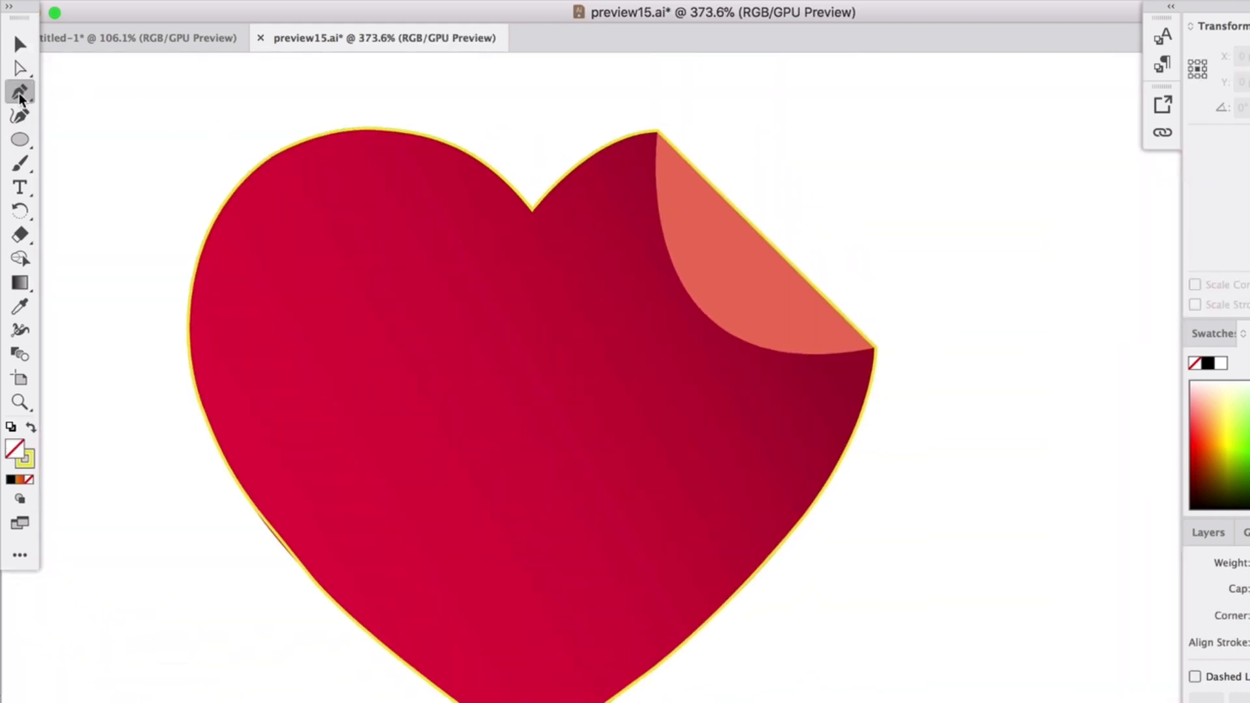
{"action": "left_click", "coordinate": [657, 132]}
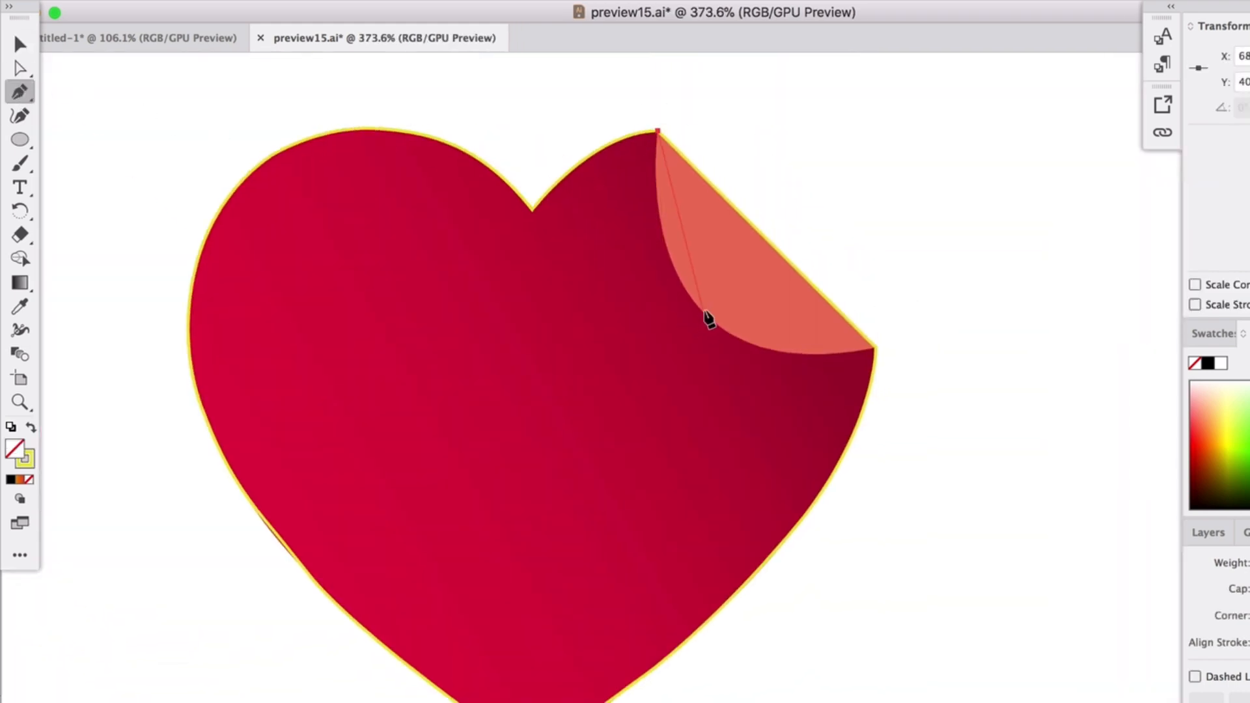
{"action": "left_click_drag", "start_coordinate": [695, 304], "coordinate": [748, 365]}
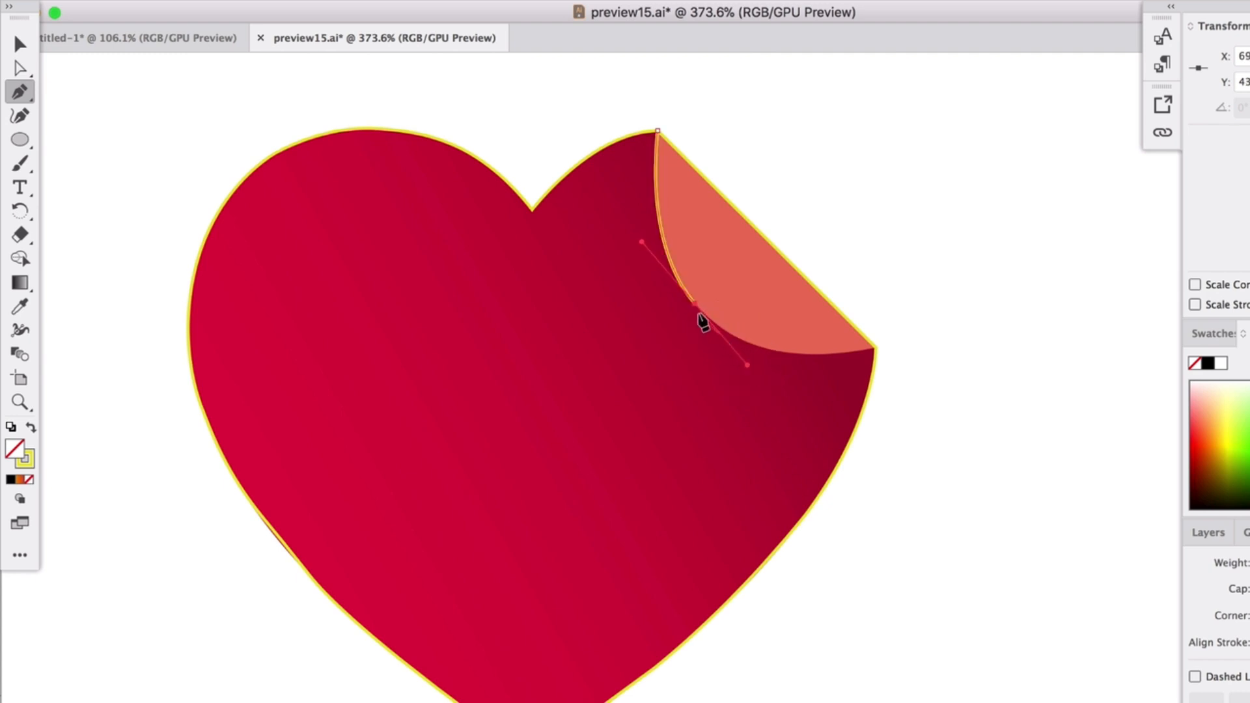
{"action": "left_click_drag", "start_coordinate": [875, 348], "coordinate": [916, 339]}
{"action": "left_click", "coordinate": [876, 347]}
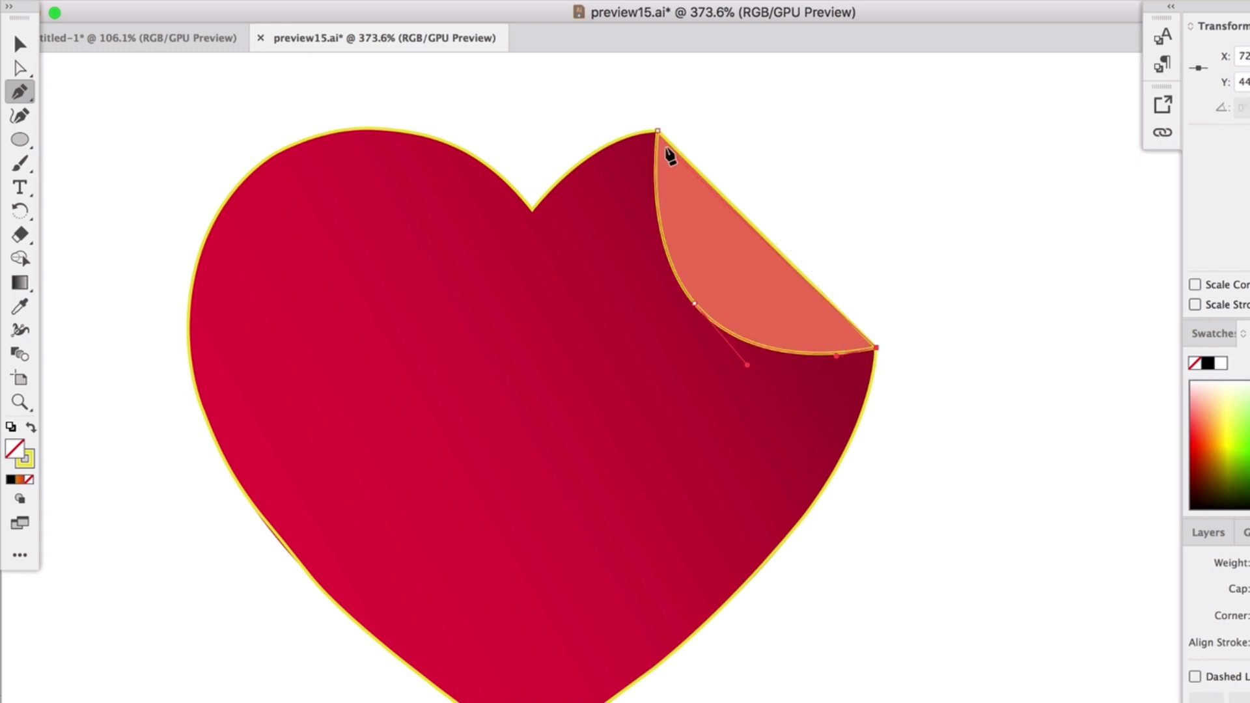
{"action": "left_click", "coordinate": [658, 131]}
{"action": "left_click", "coordinate": [20, 44]}
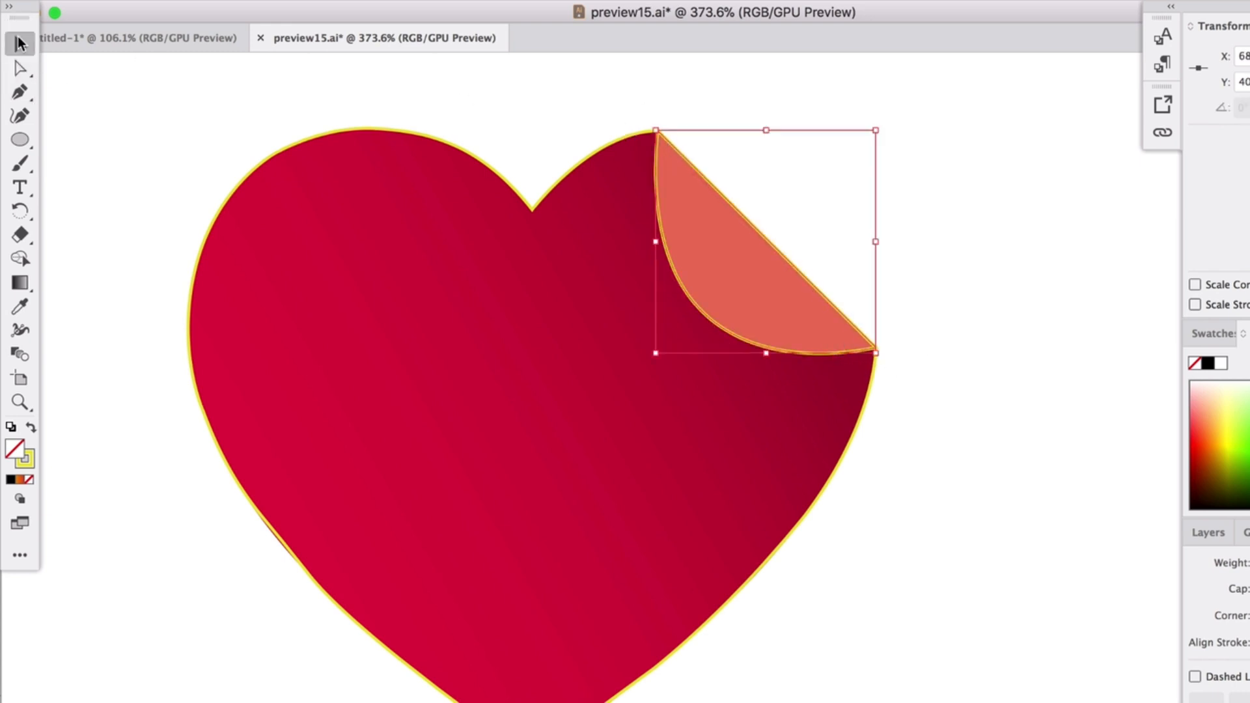
Step: Swap the fold path's yellow stroke to a fill, and delete the original heart artwork beneath the traced paths
{"action": "left_click", "coordinate": [31, 429]}
{"action": "left_click", "coordinate": [109, 404]}
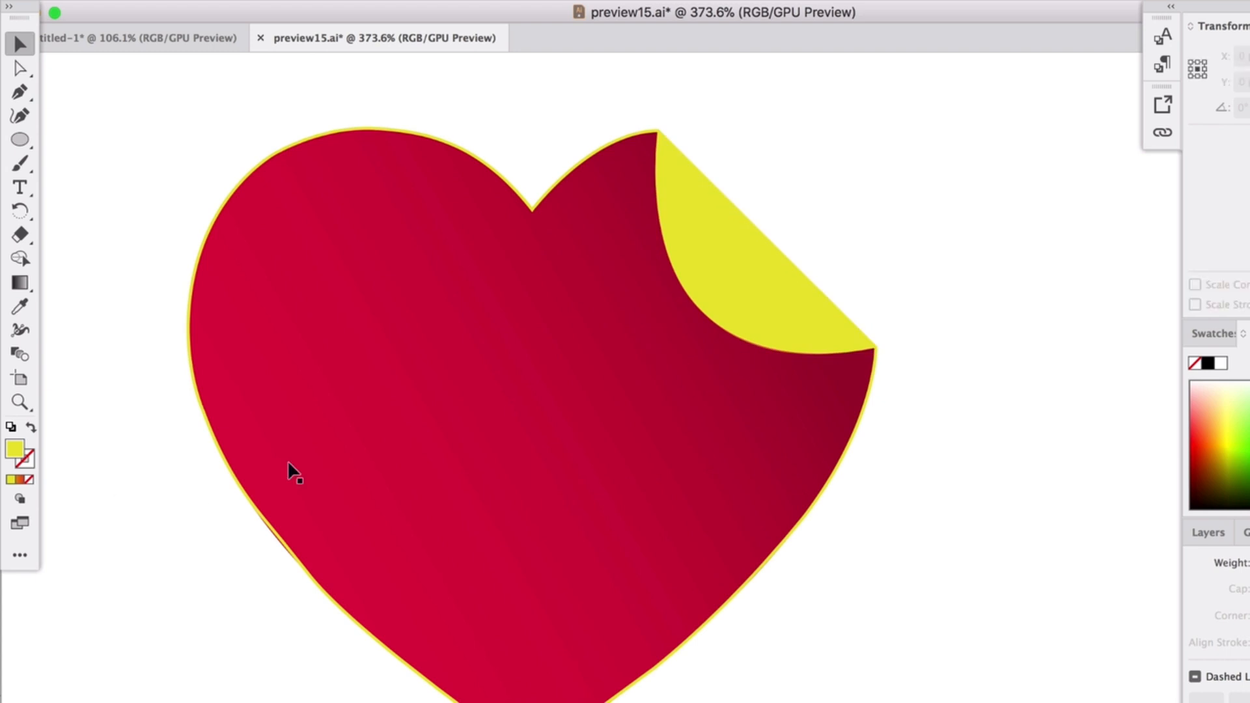
{"action": "left_click", "coordinate": [385, 350]}
{"action": "key", "text": "Delete"}
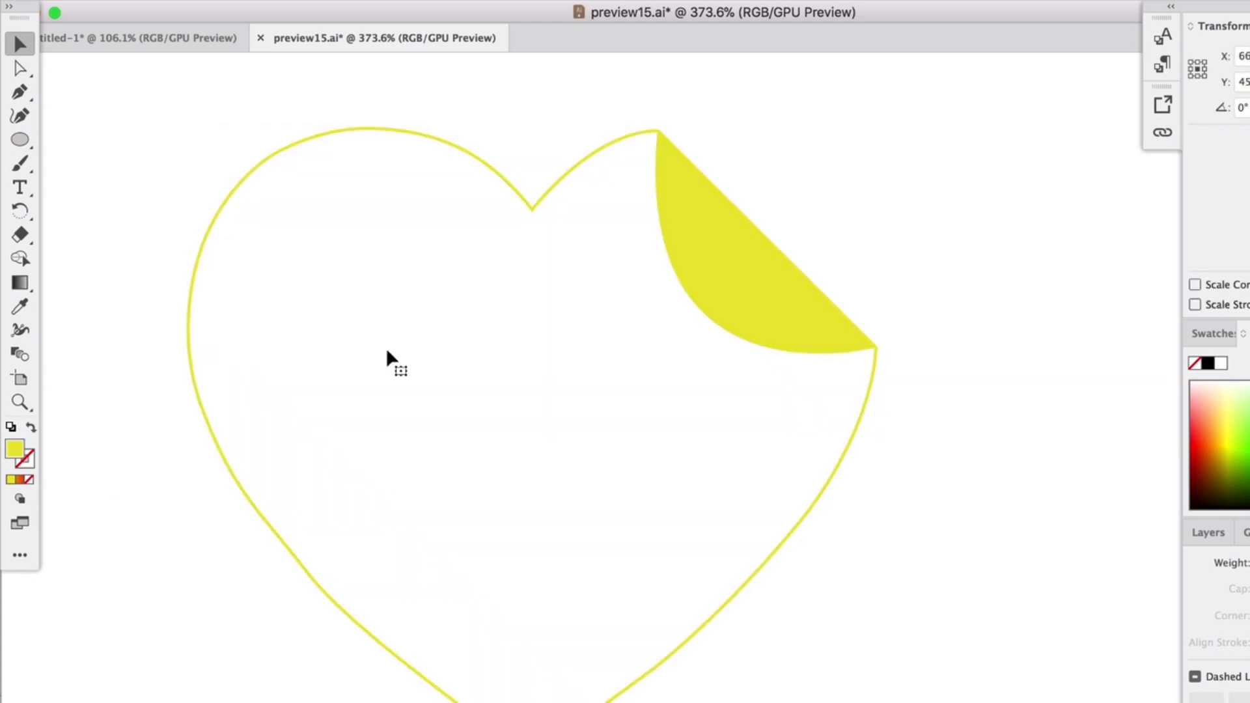
Step: Swap the traced heart outline's stroke to a fill and recolour the fill red
{"action": "left_click", "coordinate": [448, 167]}
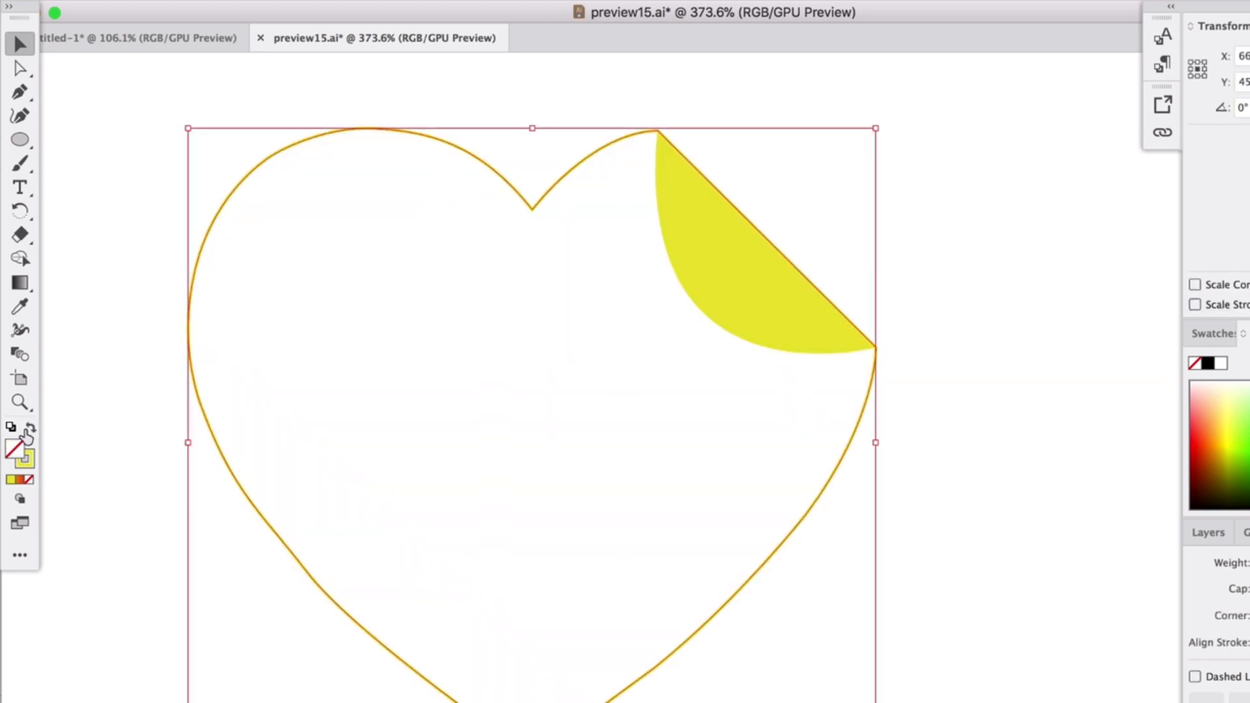
{"action": "left_click", "coordinate": [19, 306]}
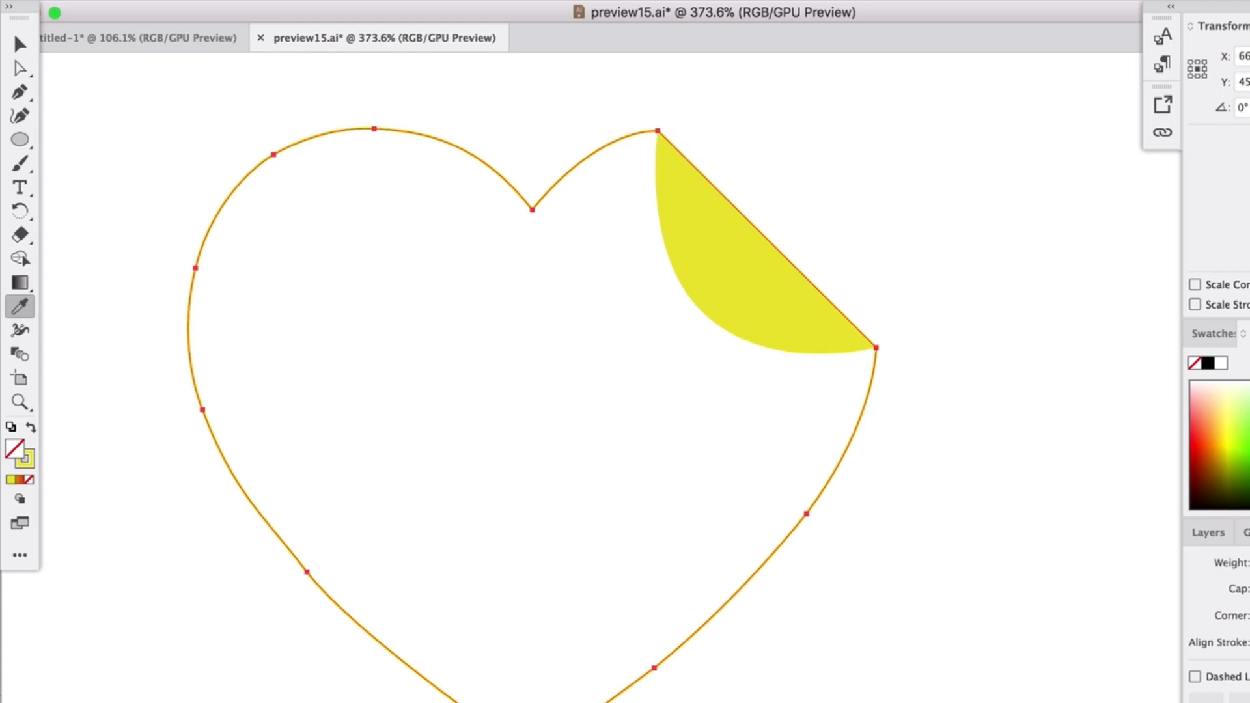
{"action": "left_click", "coordinate": [30, 428]}
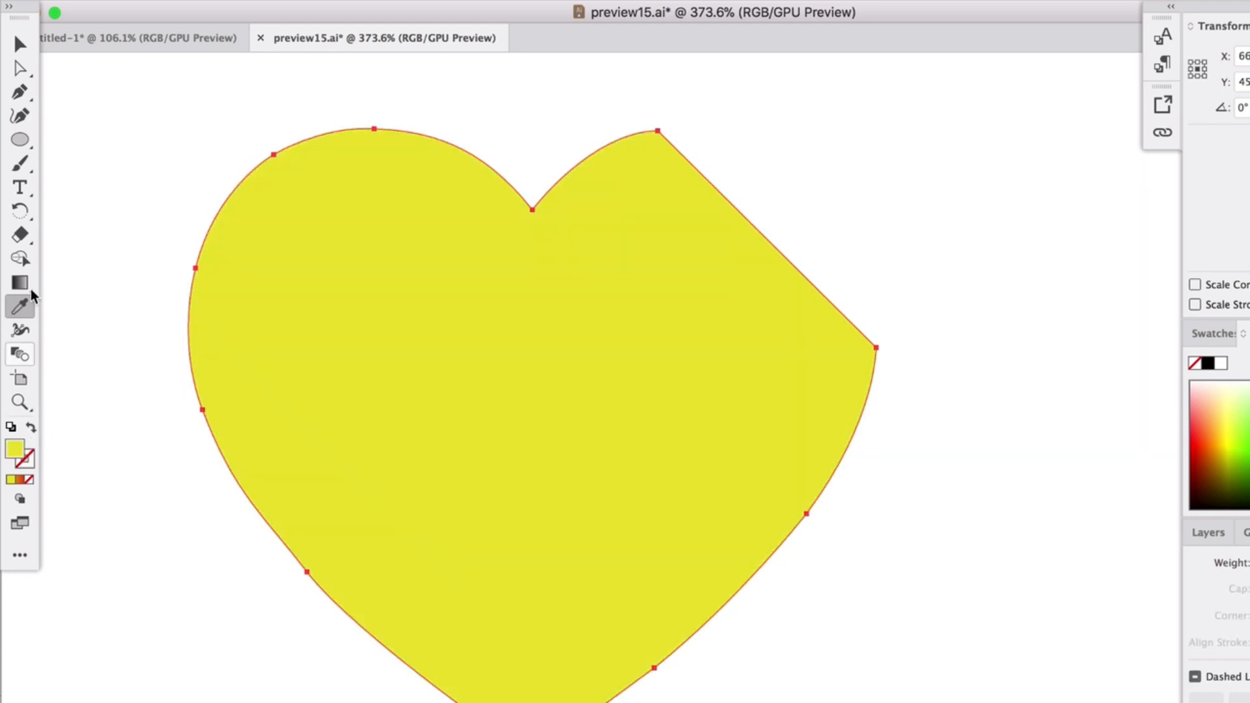
{"action": "left_click", "coordinate": [20, 43]}
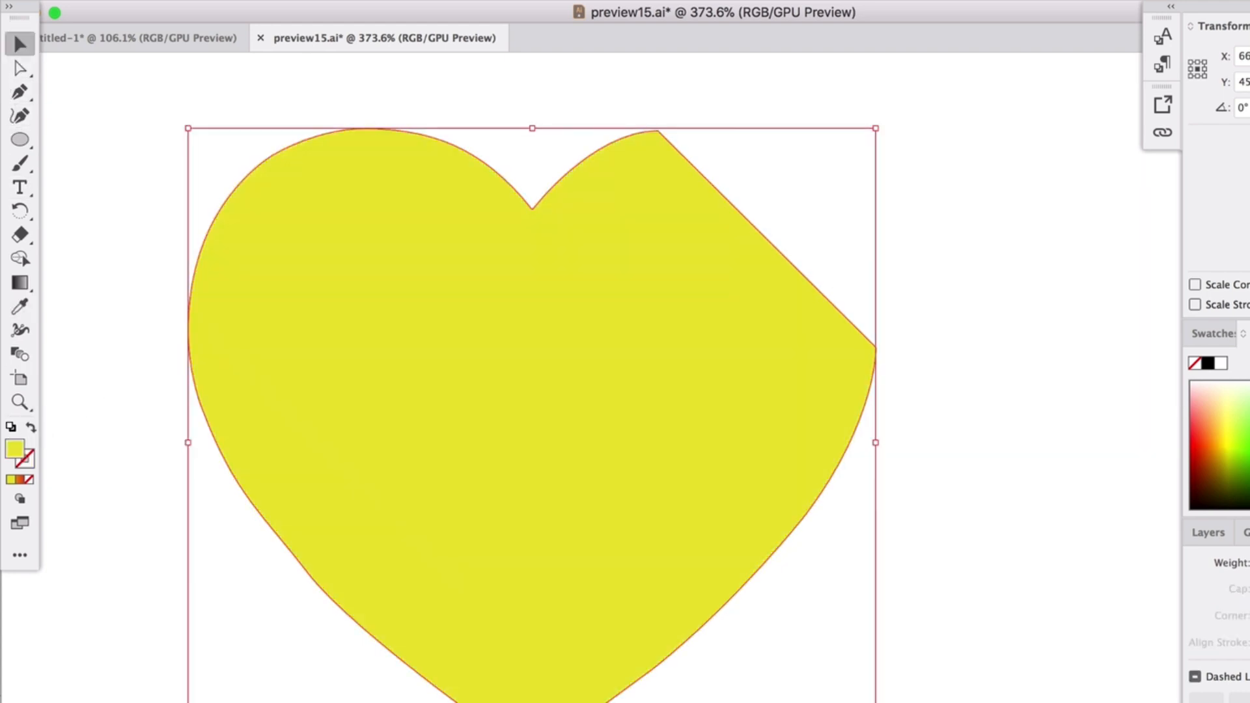
{"action": "left_click", "coordinate": [1209, 426]}
{"action": "left_click", "coordinate": [1203, 456]}
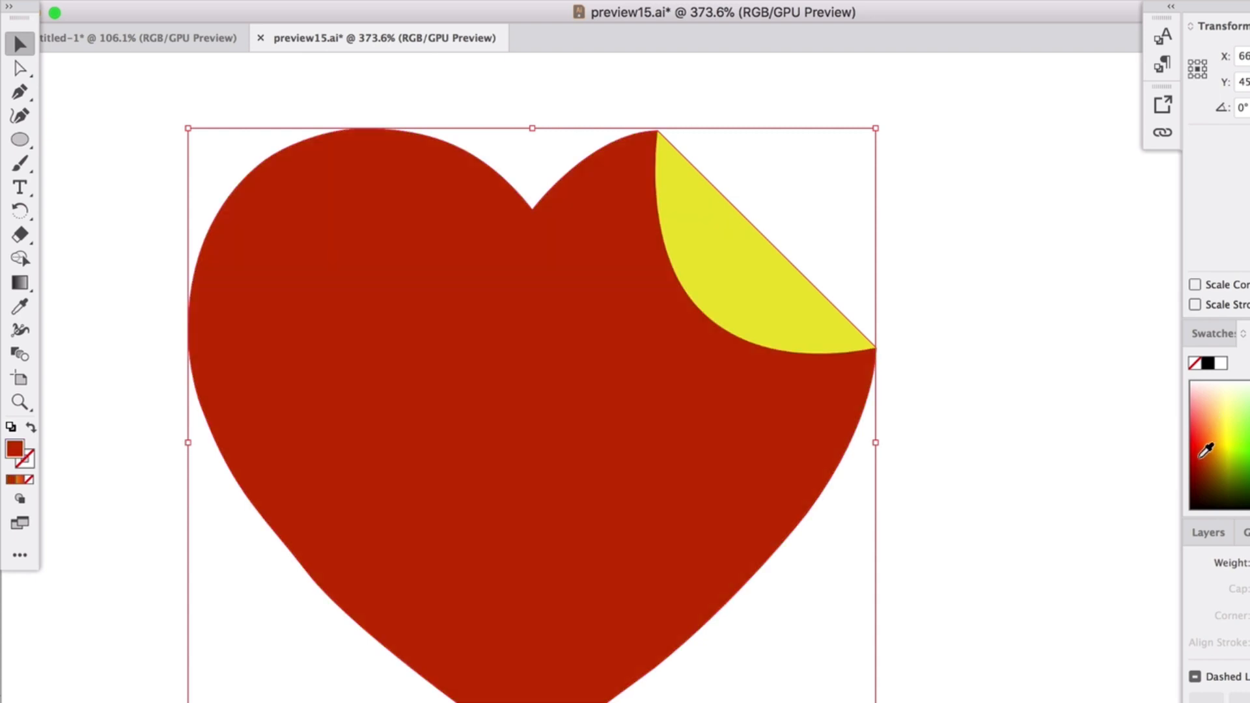
{"action": "left_click", "coordinate": [933, 275]}
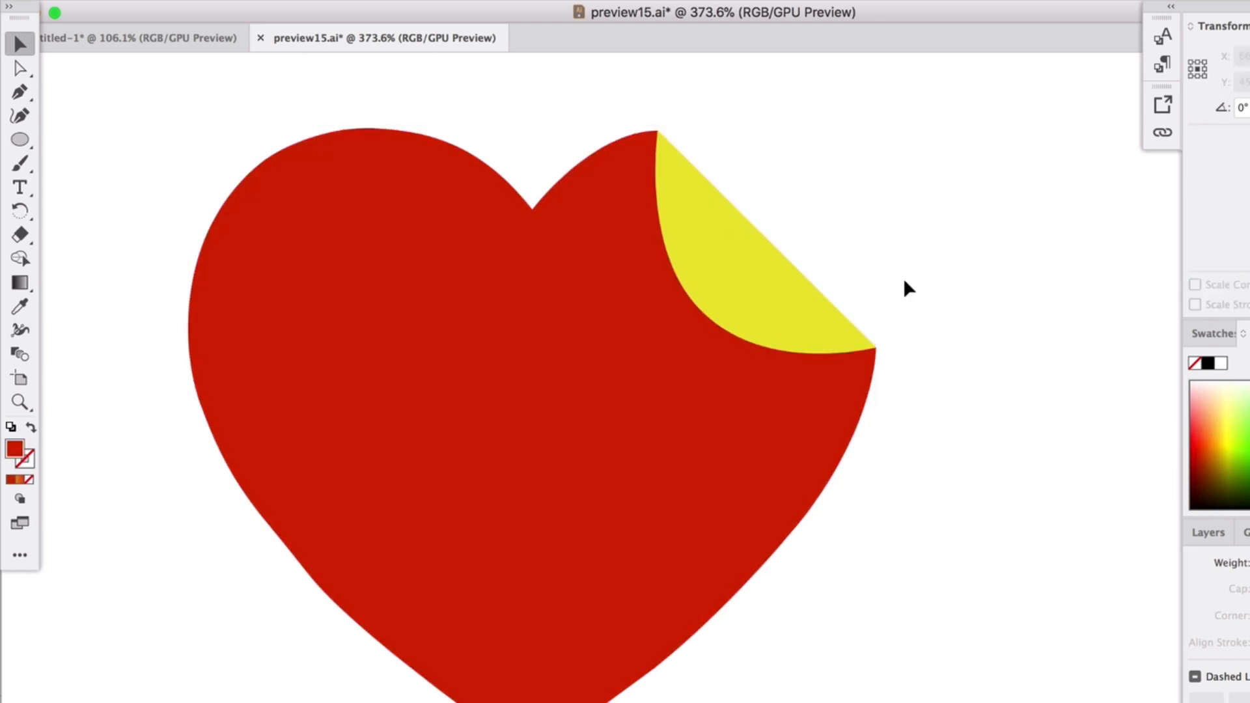
Step: Try moving the yellow fold off the heart, and undo the move
{"action": "scroll", "coordinate": [729, 298], "scroll_direction": "down", "scroll_amount": 2}
{"action": "left_click_drag", "start_coordinate": [732, 302], "coordinate": [832, 250]}
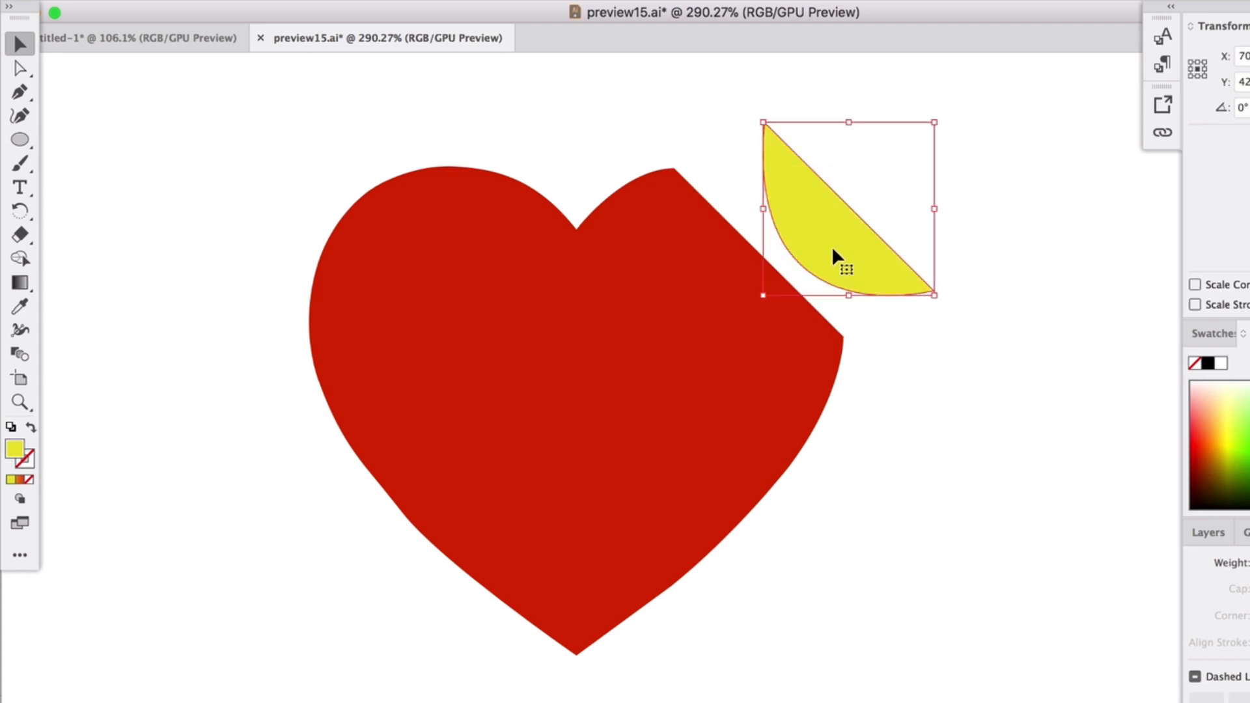
{"action": "key", "text": "ctrl+z"}
{"action": "left_click", "coordinate": [509, 437]}
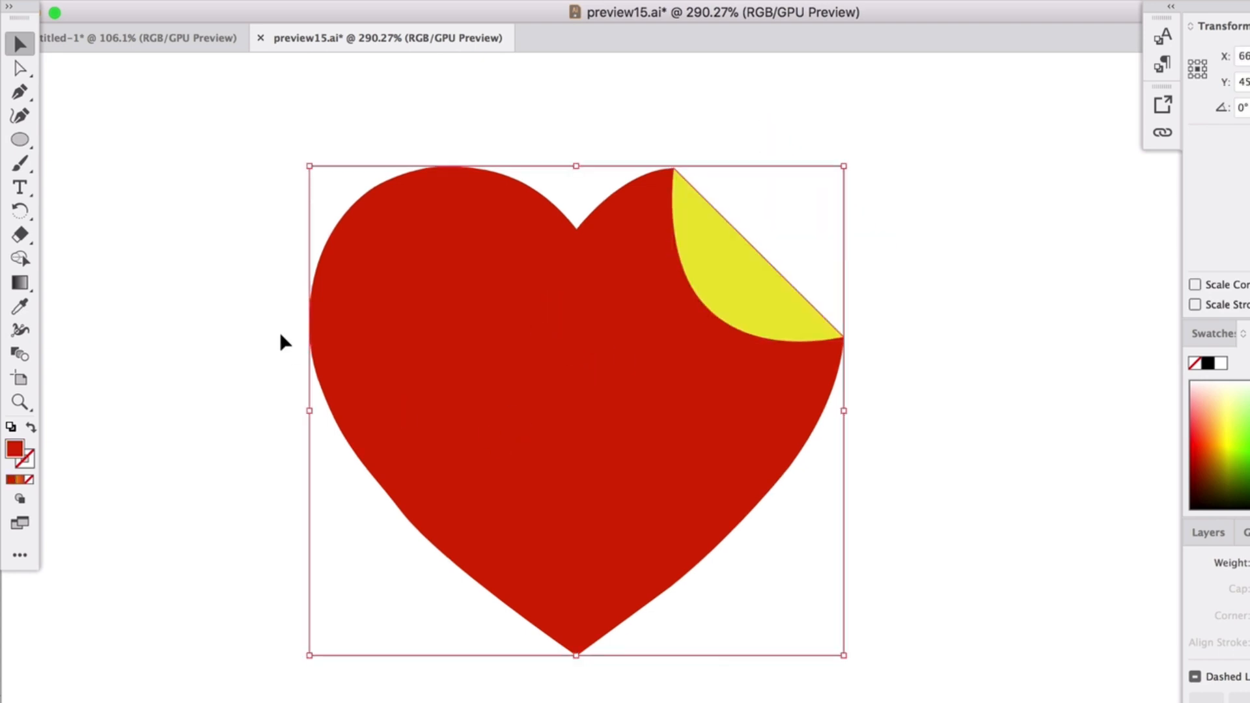
{"action": "left_click", "coordinate": [248, 274]}
Step: Start a Pen path at the orange map pin's bottom tip with a blue stroke and no fill
{"action": "scroll", "coordinate": [259, 382], "scroll_direction": "down", "scroll_amount": 2}
{"action": "scroll", "coordinate": [260, 381], "scroll_direction": "left", "scroll_amount": 1}
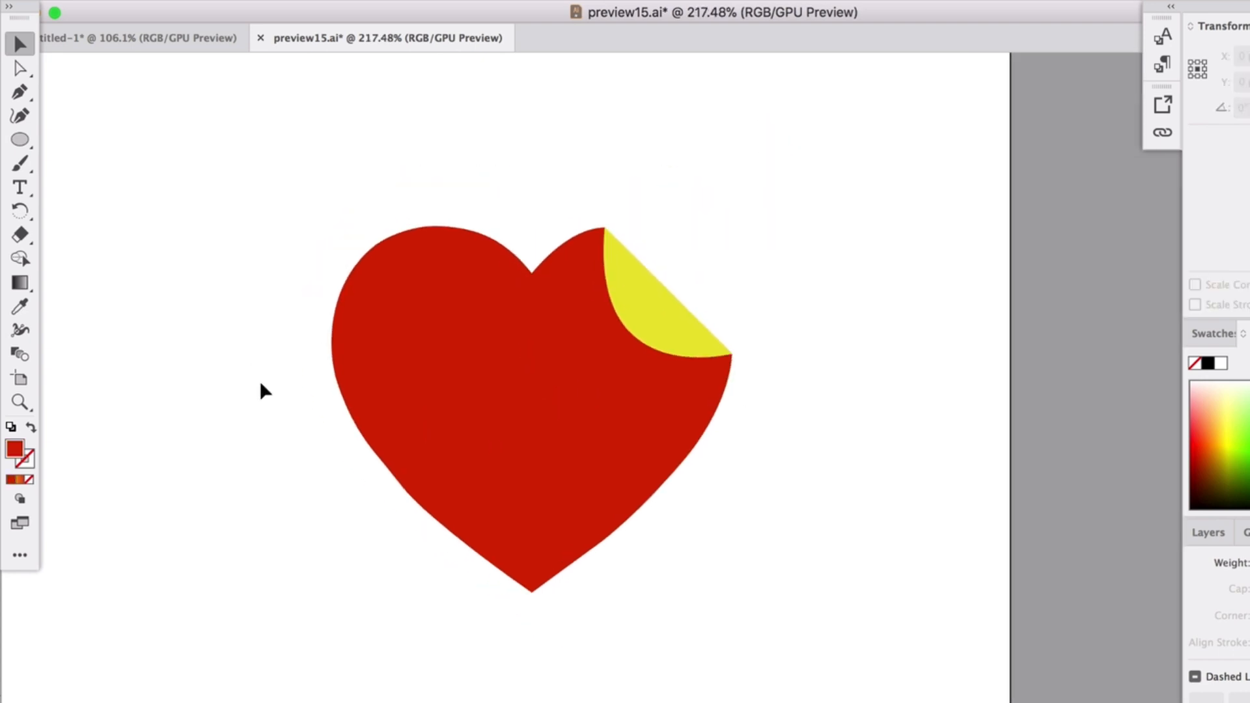
{"action": "scroll", "coordinate": [271, 418], "scroll_direction": "left", "scroll_amount": 3}
{"action": "scroll", "coordinate": [271, 417], "scroll_direction": "down", "scroll_amount": 2}
{"action": "scroll", "coordinate": [272, 411], "scroll_direction": "left", "scroll_amount": 4}
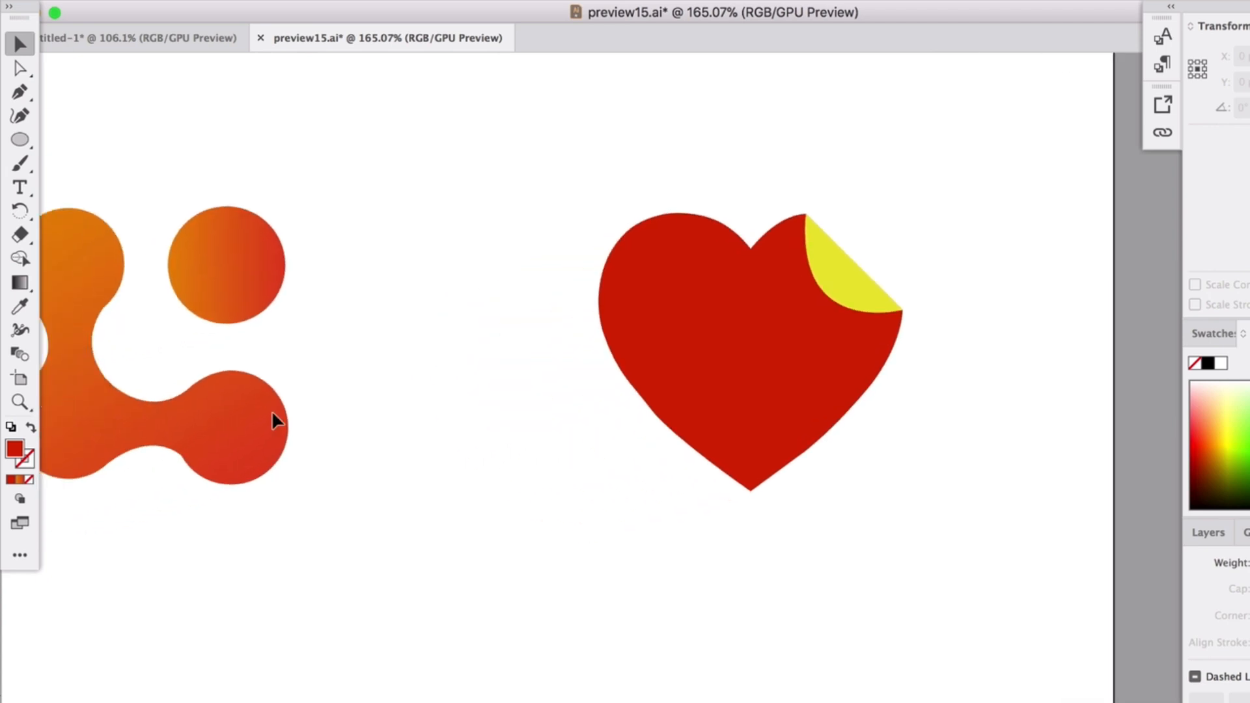
{"action": "scroll", "coordinate": [273, 416], "scroll_direction": "left", "scroll_amount": 5}
{"action": "scroll", "coordinate": [362, 471], "scroll_direction": "down", "scroll_amount": 5}
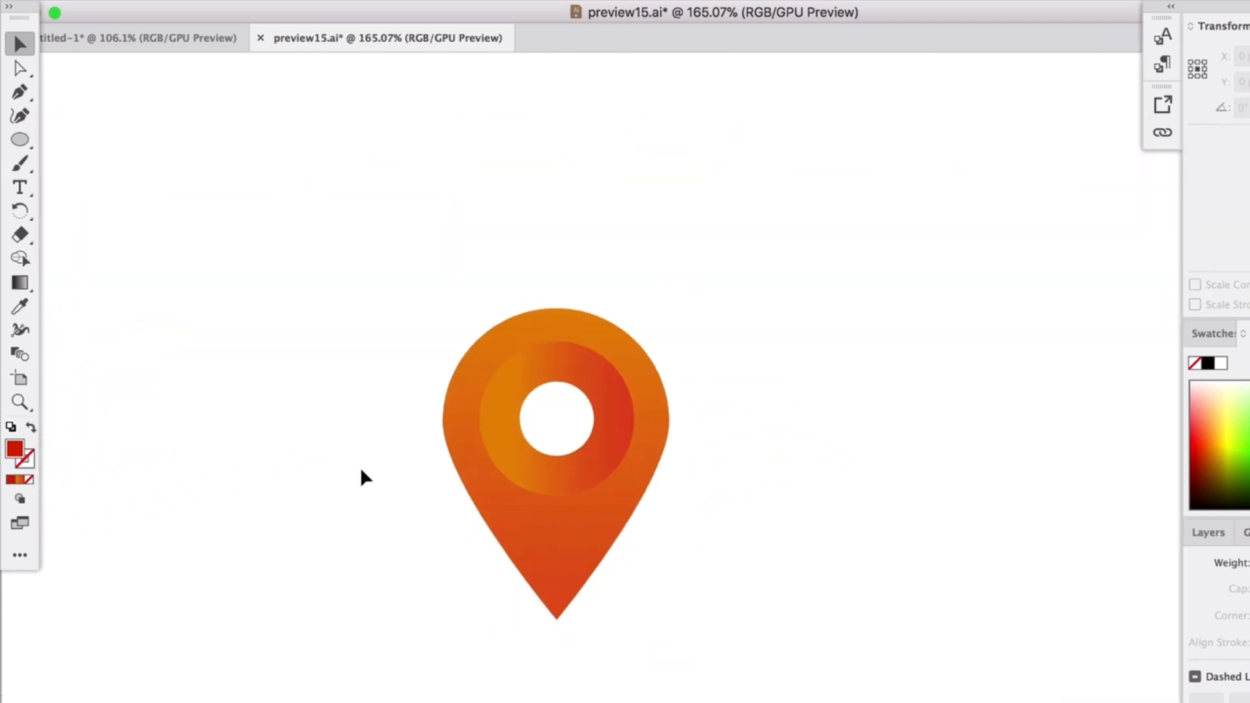
{"action": "scroll", "coordinate": [360, 467], "scroll_direction": "down", "scroll_amount": 3}
{"action": "scroll", "coordinate": [358, 341], "scroll_direction": "up", "scroll_amount": 3}
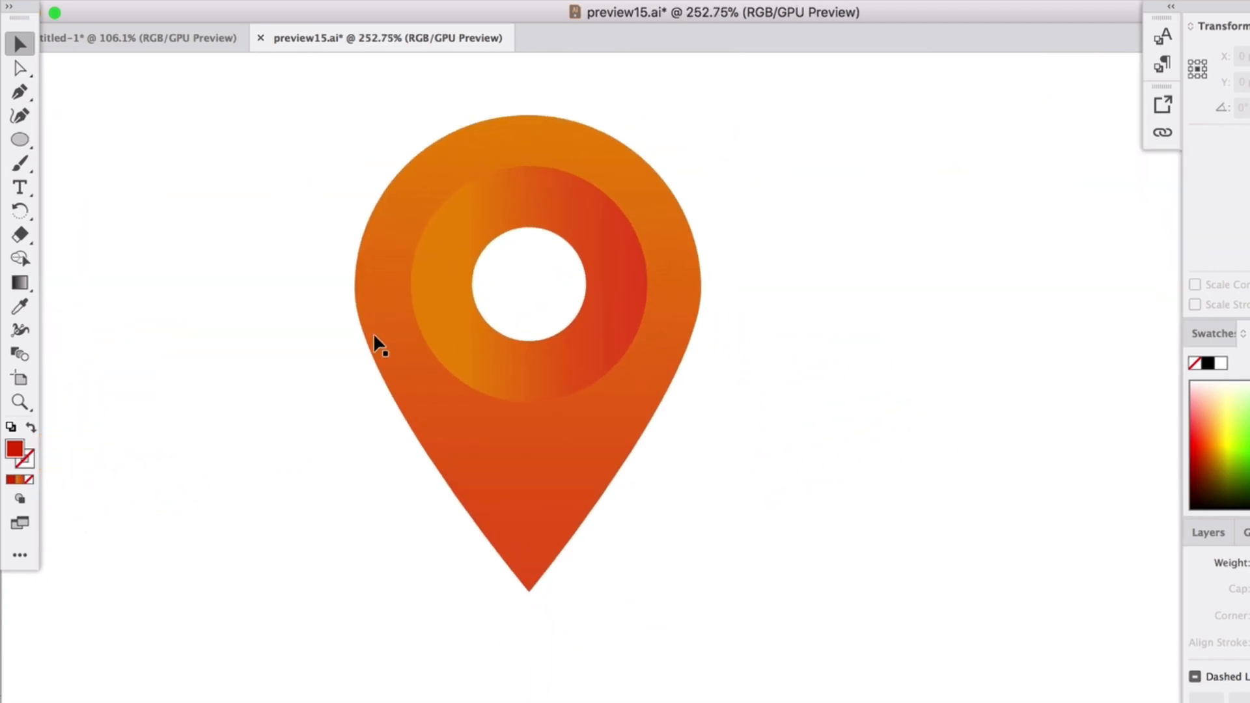
{"action": "scroll", "coordinate": [373, 333], "scroll_direction": "right", "scroll_amount": 2}
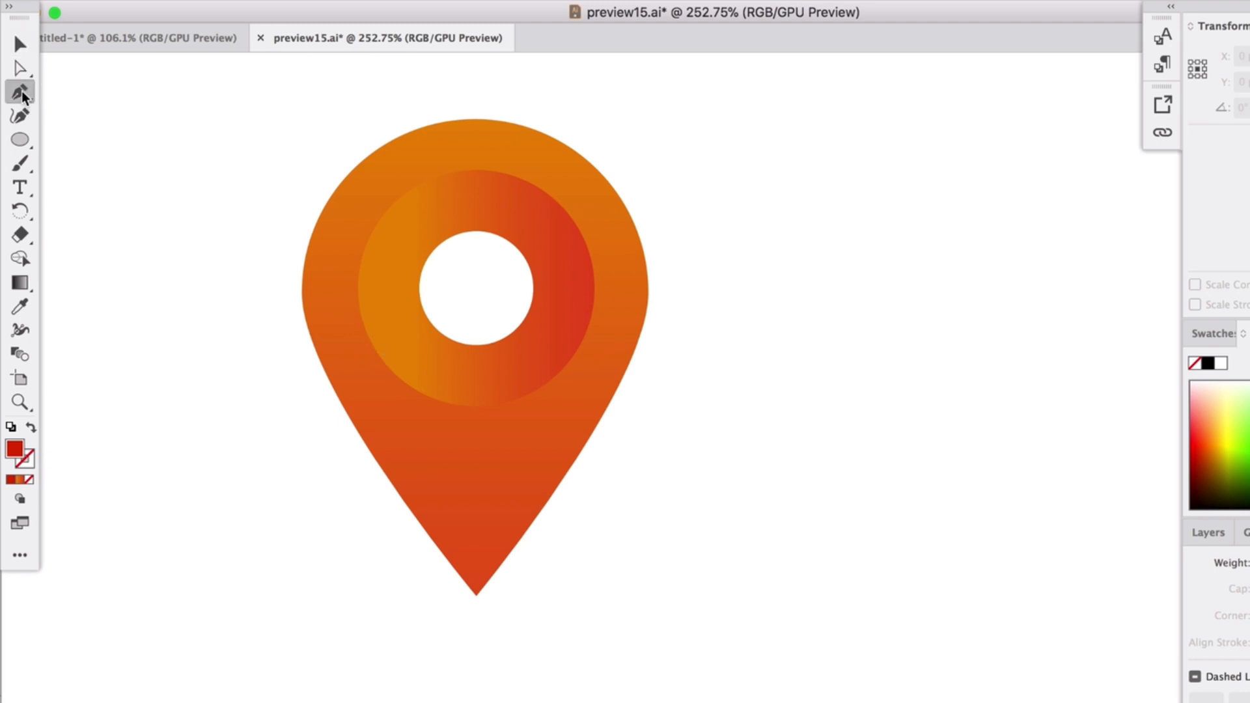
{"action": "left_click", "coordinate": [476, 598]}
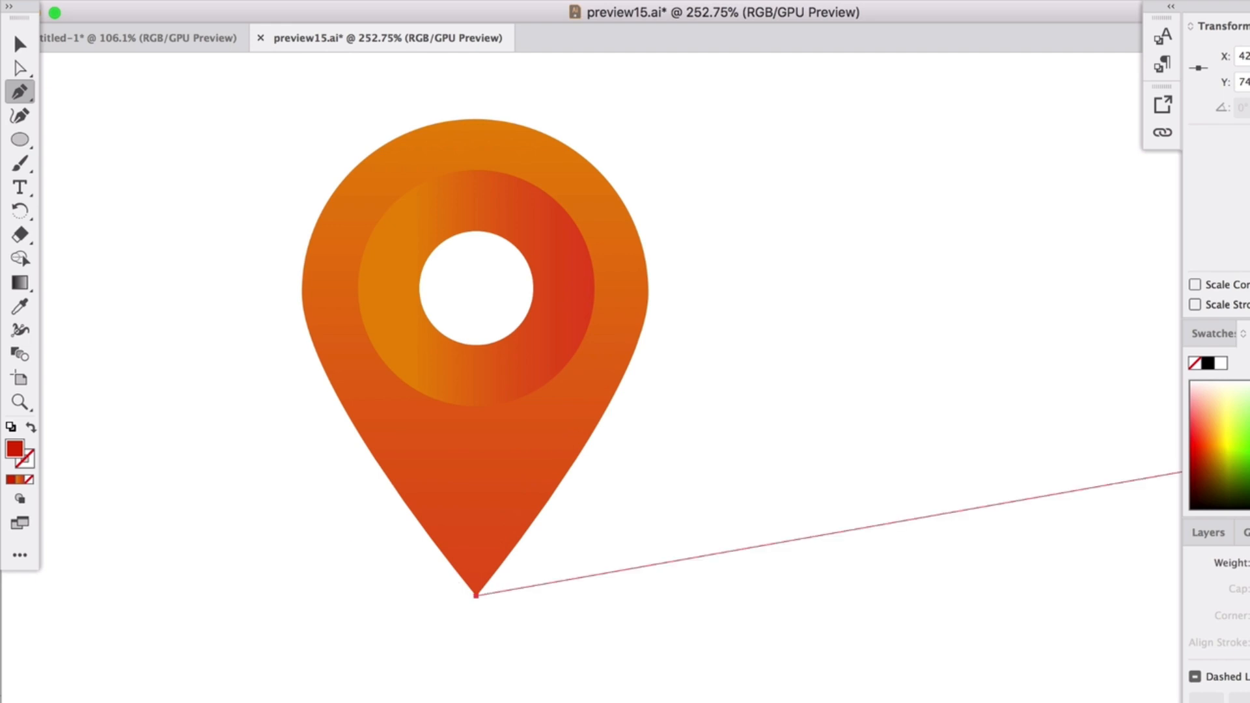
{"action": "left_click", "coordinate": [1249, 460]}
{"action": "left_click", "coordinate": [32, 428]}
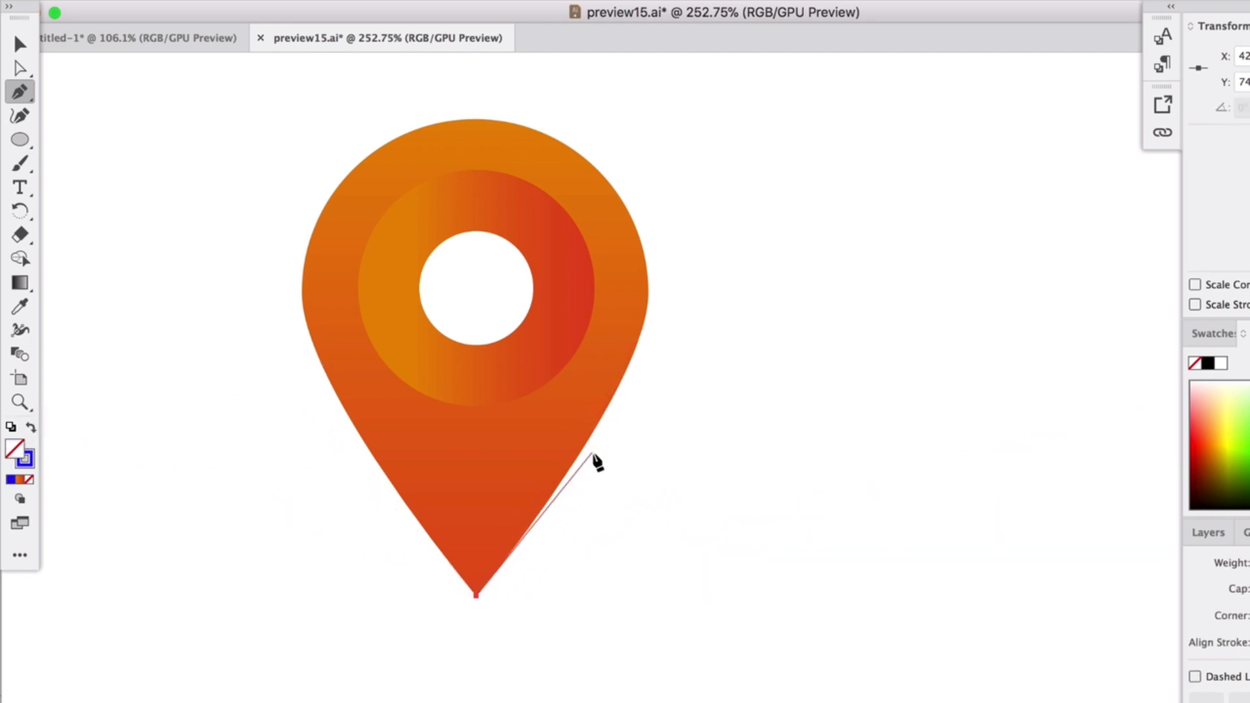
Step: Trace the map pin's right edge up to its top centre with curved anchors, removing the last anchor's forward handle
{"action": "left_click_drag", "start_coordinate": [623, 379], "coordinate": [649, 309]}
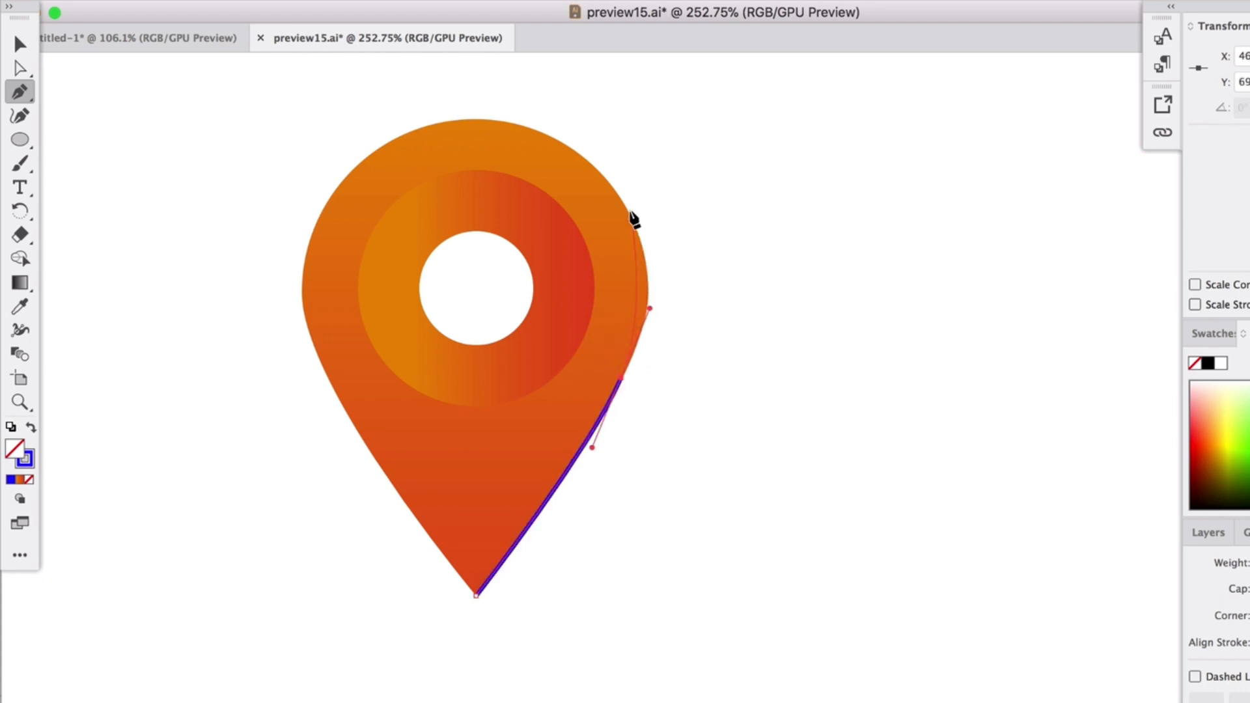
{"action": "left_click_drag", "start_coordinate": [475, 125], "coordinate": [398, 119]}
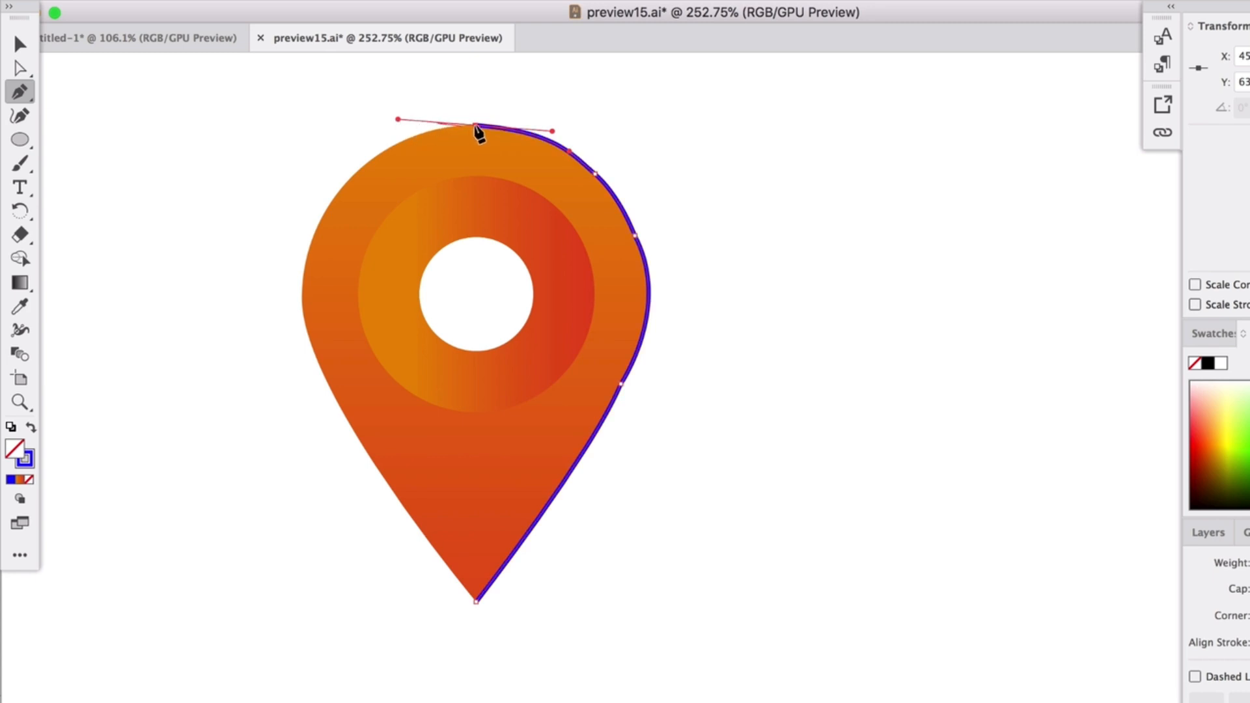
{"action": "left_click", "coordinate": [476, 125]}
Step: Trace the map pin's left edge down with curved anchors, close the path at the bottom tip and deselect it
{"action": "left_click_drag", "start_coordinate": [354, 174], "coordinate": [302, 312]}
{"action": "left_click", "coordinate": [355, 175]}
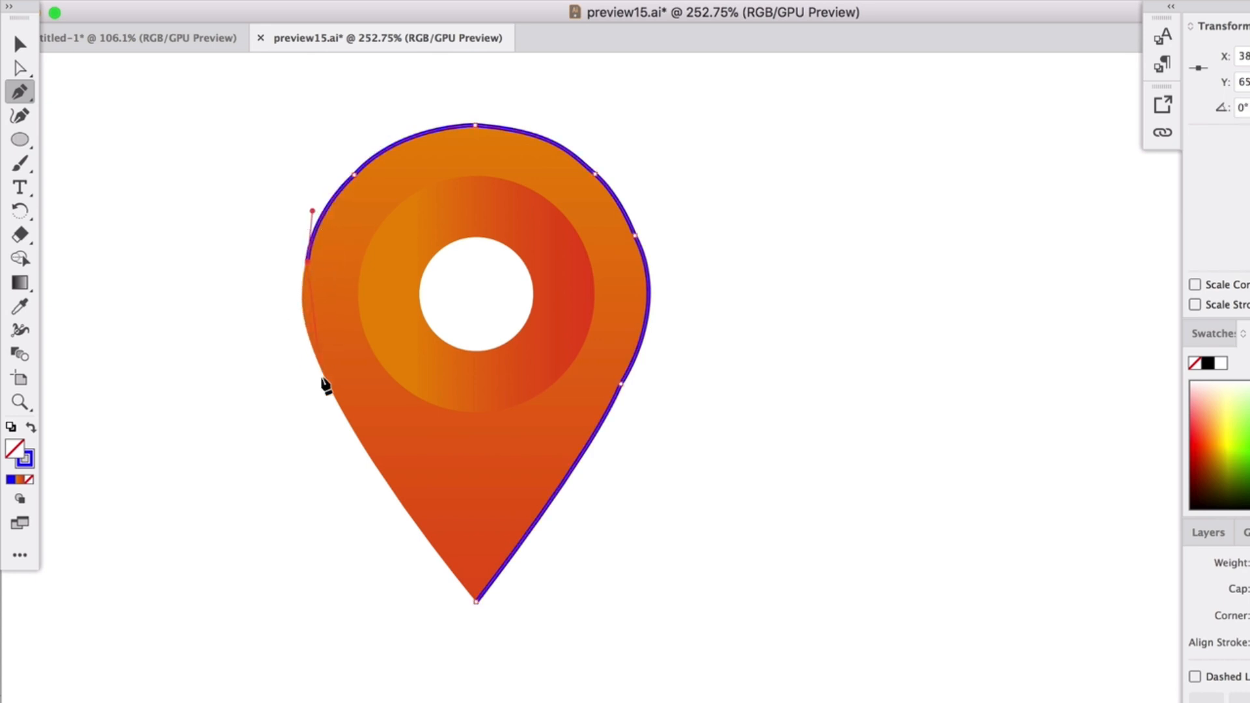
{"action": "left_click_drag", "start_coordinate": [325, 377], "coordinate": [363, 447]}
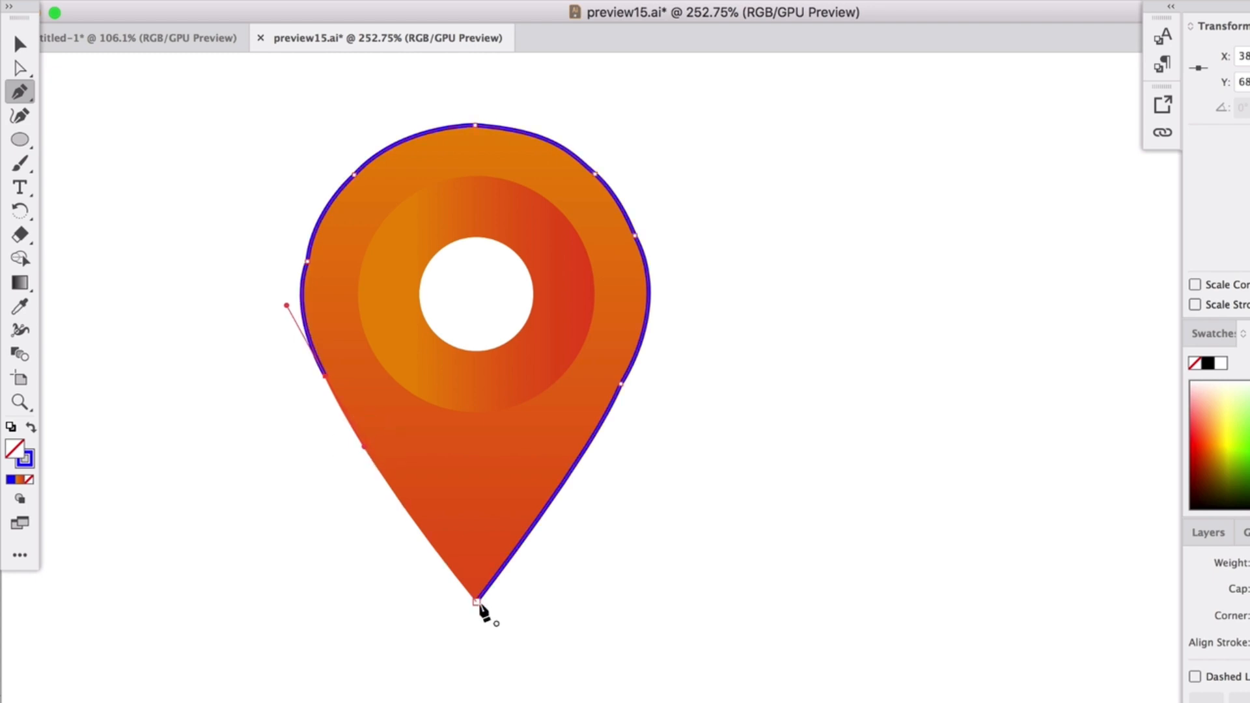
{"action": "left_click", "coordinate": [477, 602]}
{"action": "left_click", "coordinate": [24, 43]}
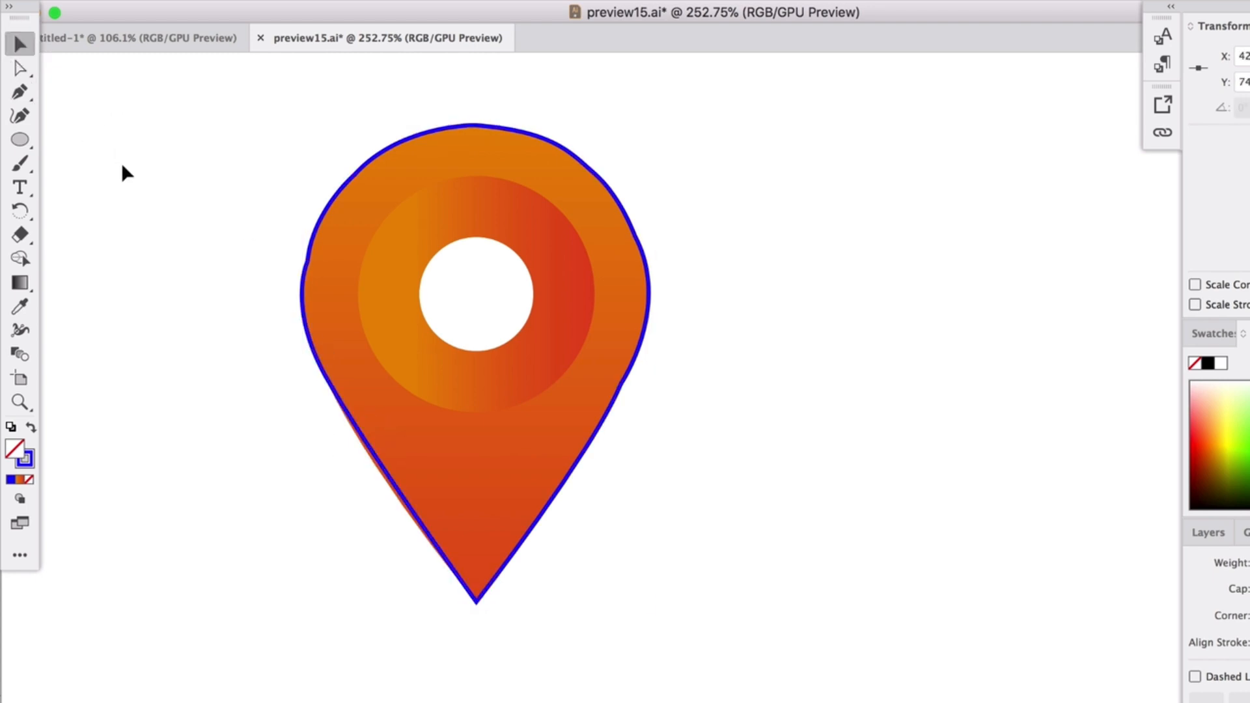
{"action": "left_click", "coordinate": [121, 162]}
Step: Nudge the kinked anchor on the pin outline's left edge slightly outward and adjust its upper handle to smooth the curve
{"action": "scroll", "coordinate": [349, 260], "scroll_direction": "up", "scroll_amount": 2}
{"action": "scroll", "coordinate": [350, 256], "scroll_direction": "up", "scroll_amount": 1}
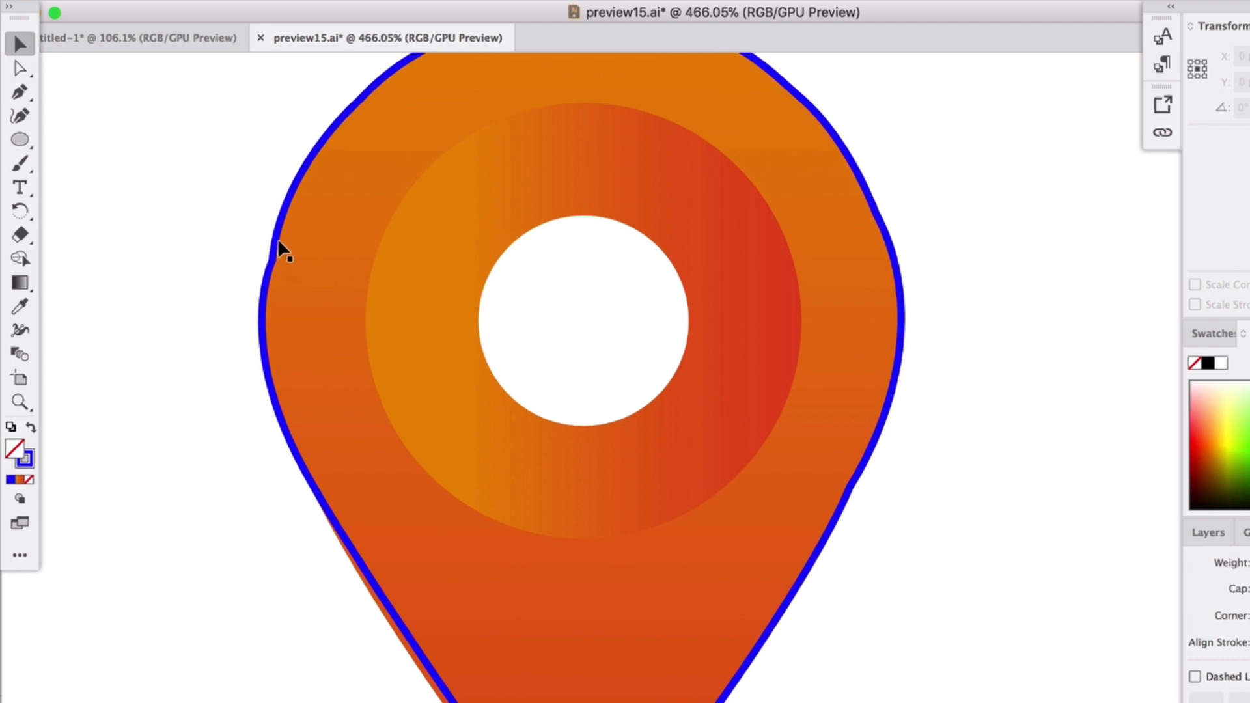
{"action": "left_click", "coordinate": [278, 245]}
{"action": "left_click", "coordinate": [206, 254]}
{"action": "scroll", "coordinate": [273, 282], "scroll_direction": "up", "scroll_amount": 1}
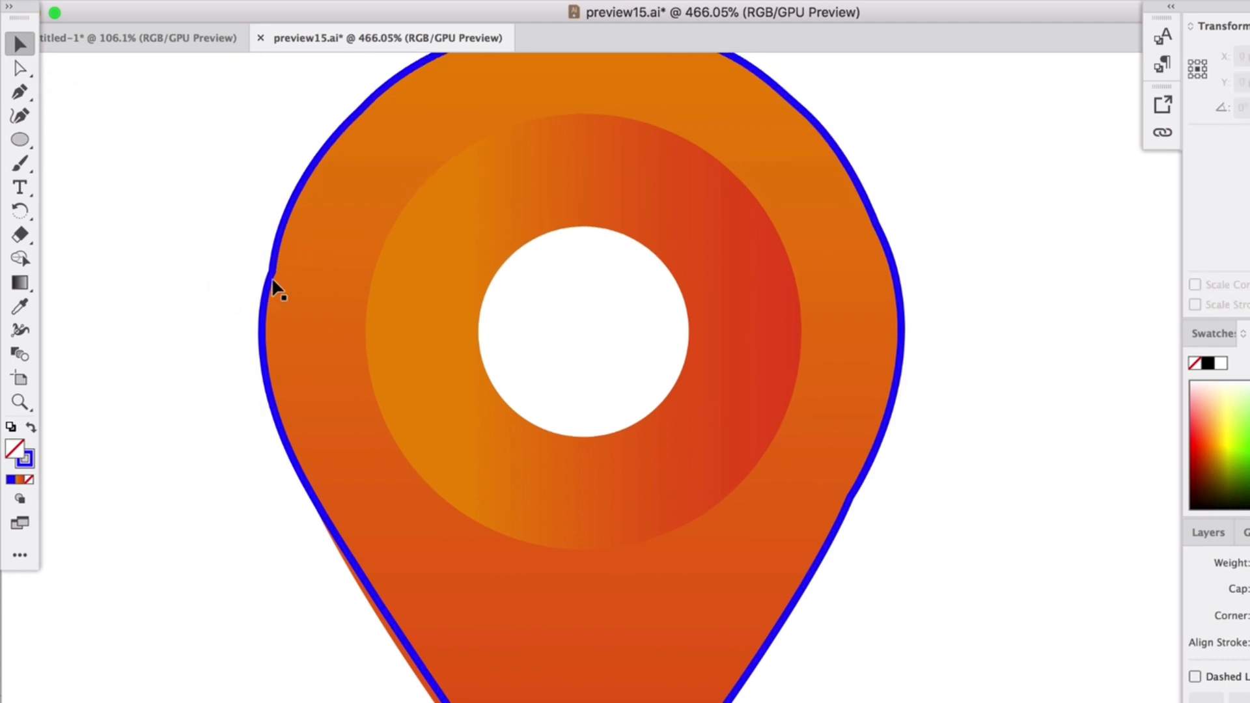
{"action": "scroll", "coordinate": [312, 384], "scroll_direction": "up", "scroll_amount": 3}
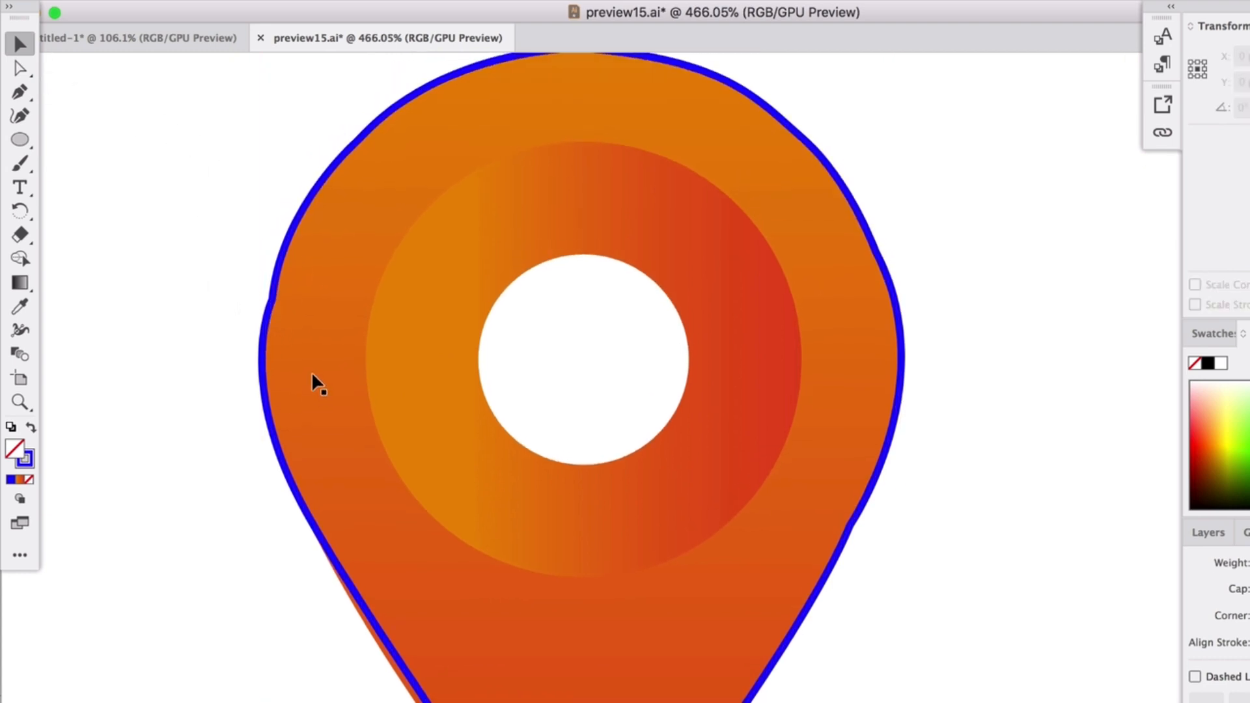
{"action": "left_click", "coordinate": [270, 316]}
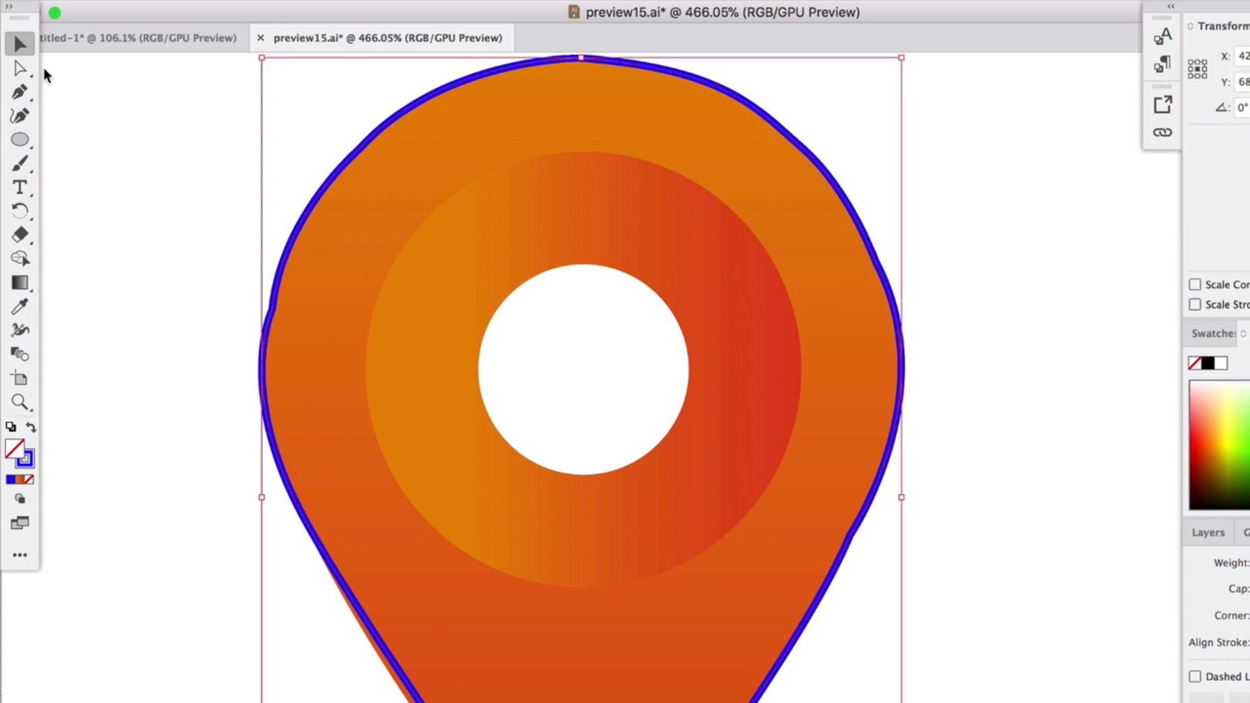
{"action": "left_click", "coordinate": [25, 71]}
{"action": "left_click_drag", "start_coordinate": [273, 311], "coordinate": [269, 316]}
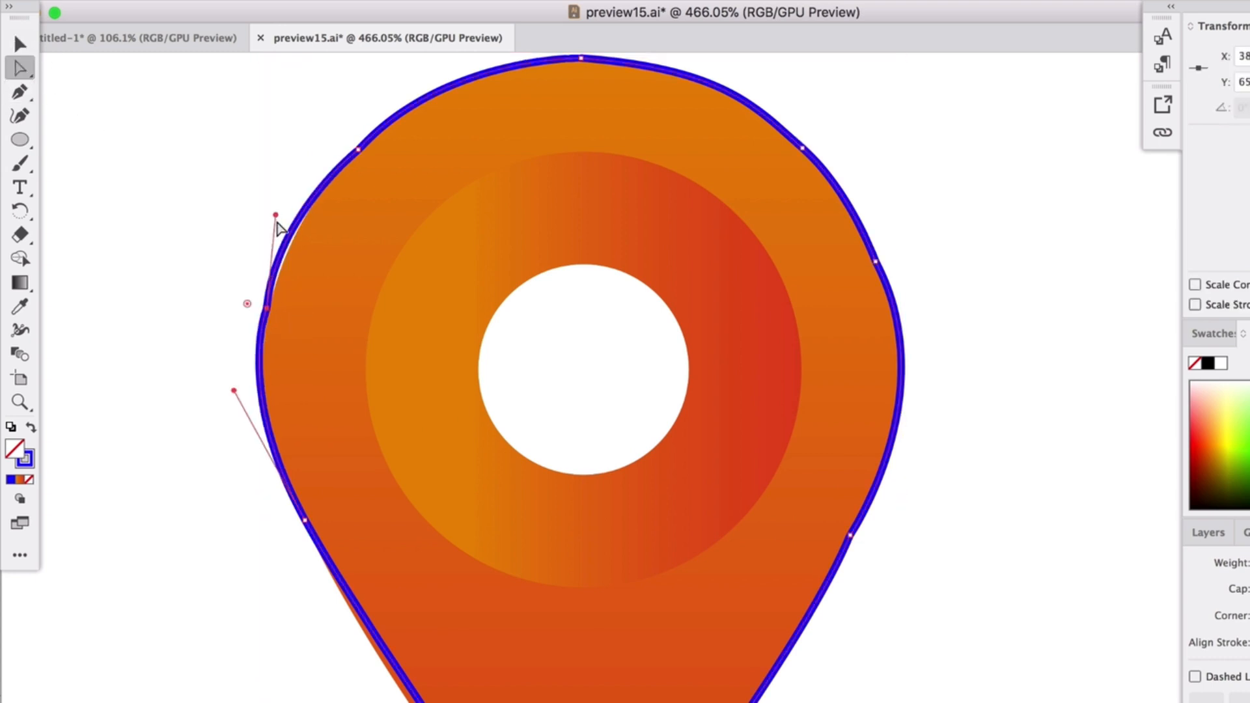
{"action": "left_click_drag", "start_coordinate": [275, 214], "coordinate": [289, 210]}
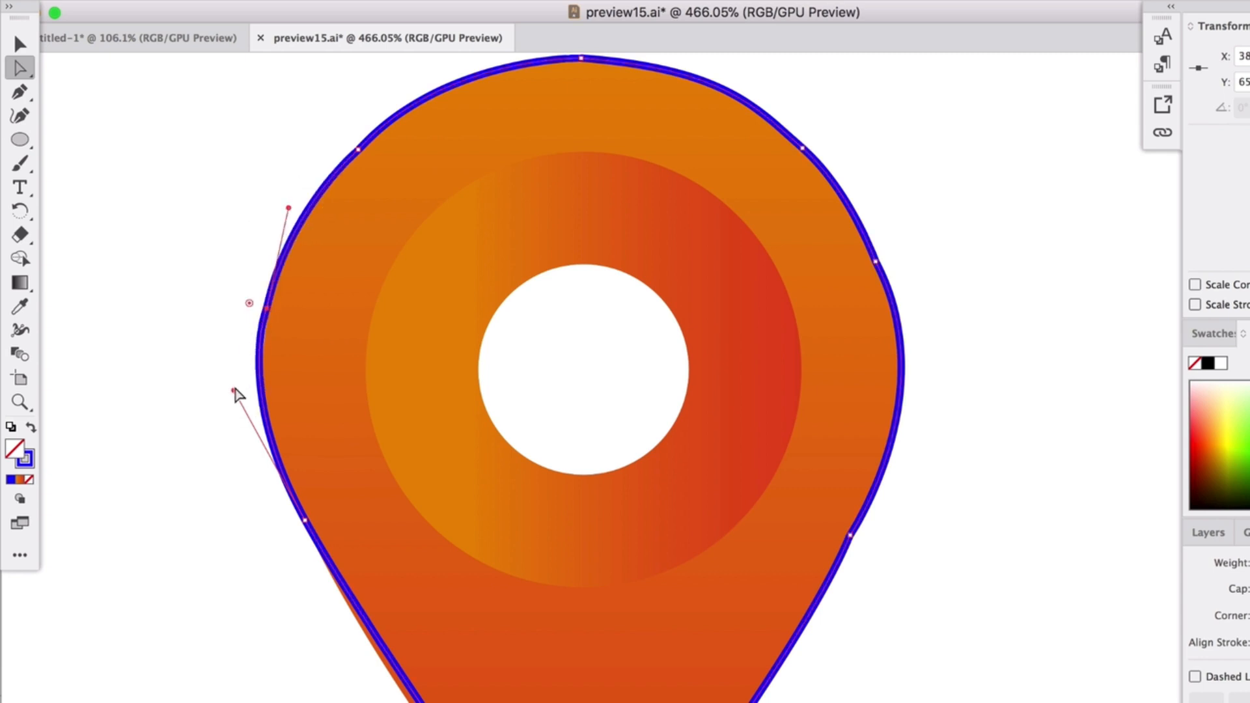
{"action": "double_click", "coordinate": [254, 305]}
{"action": "left_click", "coordinate": [670, 394]}
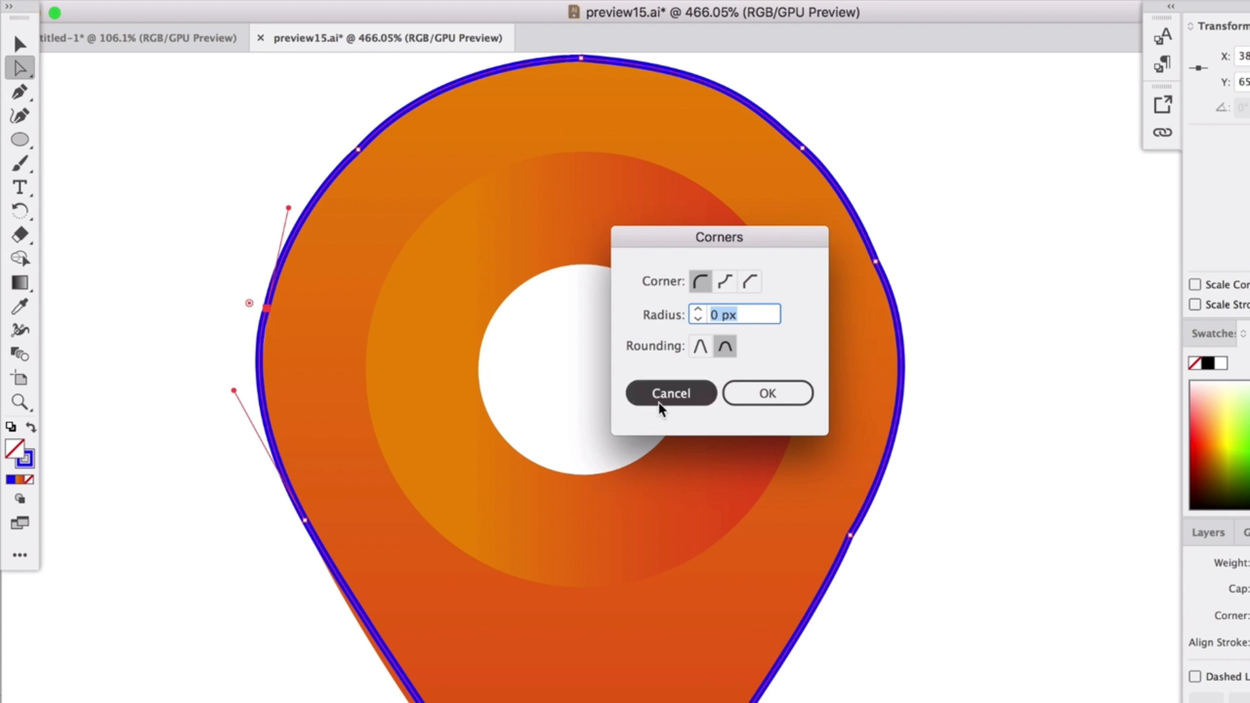
Step: Nudge the left-edge anchor slightly upward along the pin outline and activate the Curvature tool
{"action": "left_click_drag", "start_coordinate": [267, 309], "coordinate": [269, 303]}
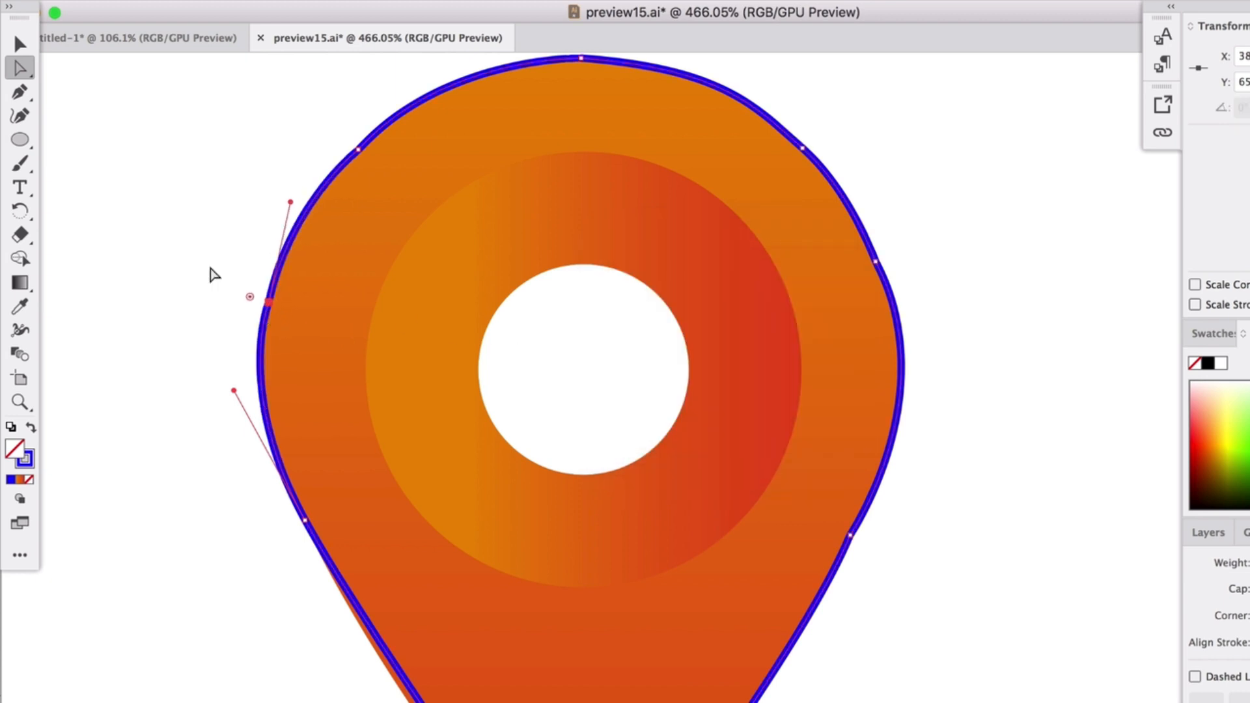
{"action": "left_click", "coordinate": [19, 115]}
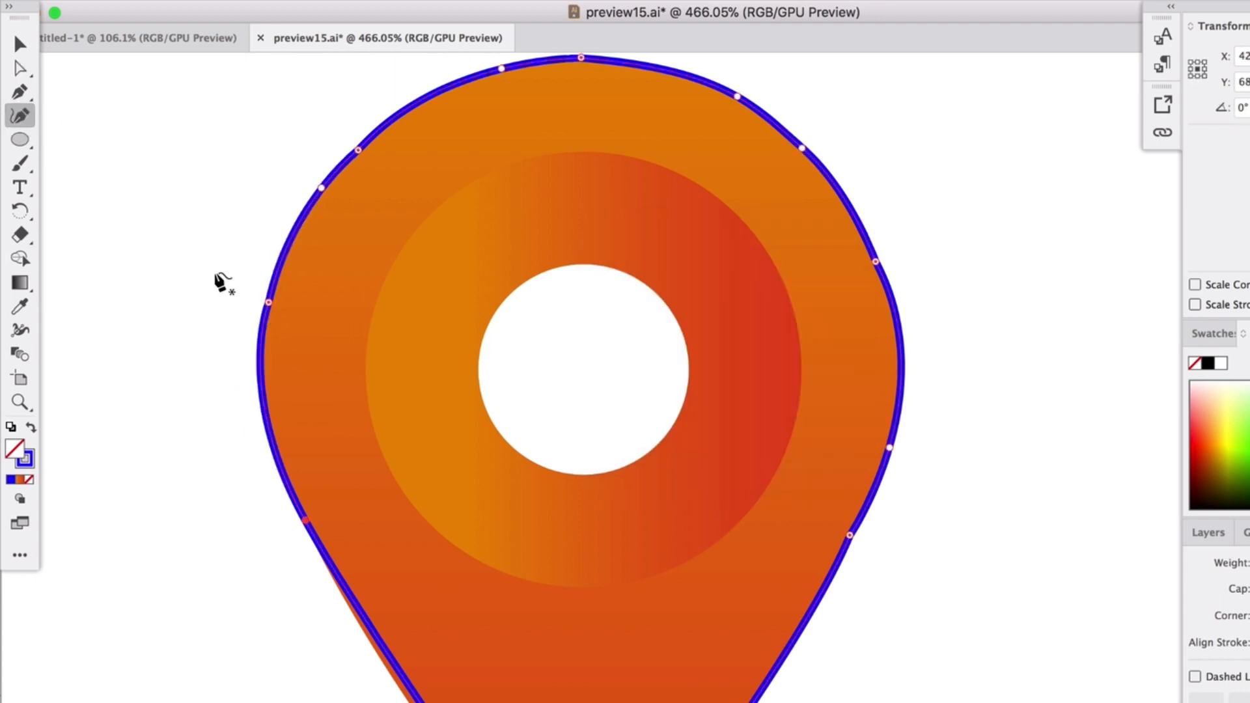
Step: Try pulling the left-edge anchor outward and converting it with the Curvature tool, then undo the change
{"action": "mouse_move", "coordinate": [269, 302]}
{"action": "left_mouse_down"}
{"action": "mouse_move", "coordinate": [260, 288]}
{"action": "mouse_move", "coordinate": [251, 308]}
{"action": "left_mouse_up"}
{"action": "double_click", "coordinate": [251, 310]}
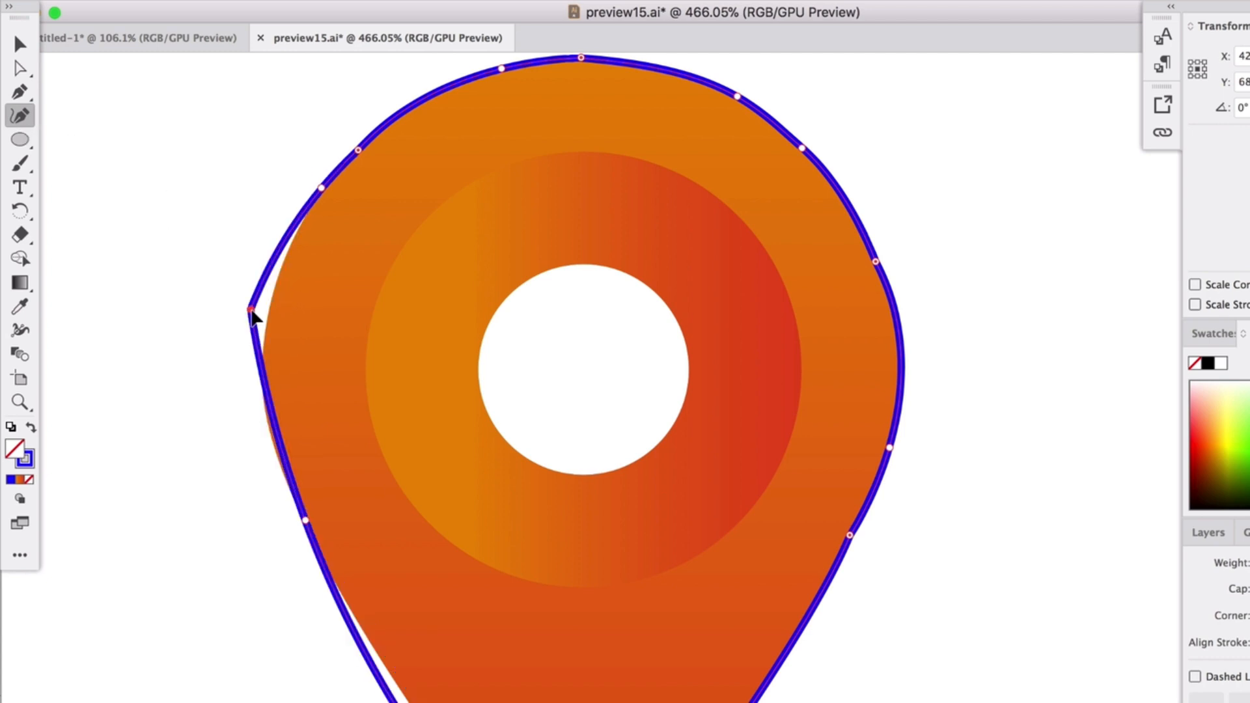
{"action": "key", "text": "super+z"}
Step: Shift the two upper anchors on the outline's right edge slightly outward to smooth the curve
{"action": "mouse_move", "coordinate": [879, 264]}
{"action": "left_mouse_down"}
{"action": "mouse_move", "coordinate": [893, 257]}
{"action": "mouse_move", "coordinate": [882, 261]}
{"action": "left_mouse_up"}
{"action": "scroll", "coordinate": [710, 235], "scroll_direction": "up", "scroll_amount": 2}
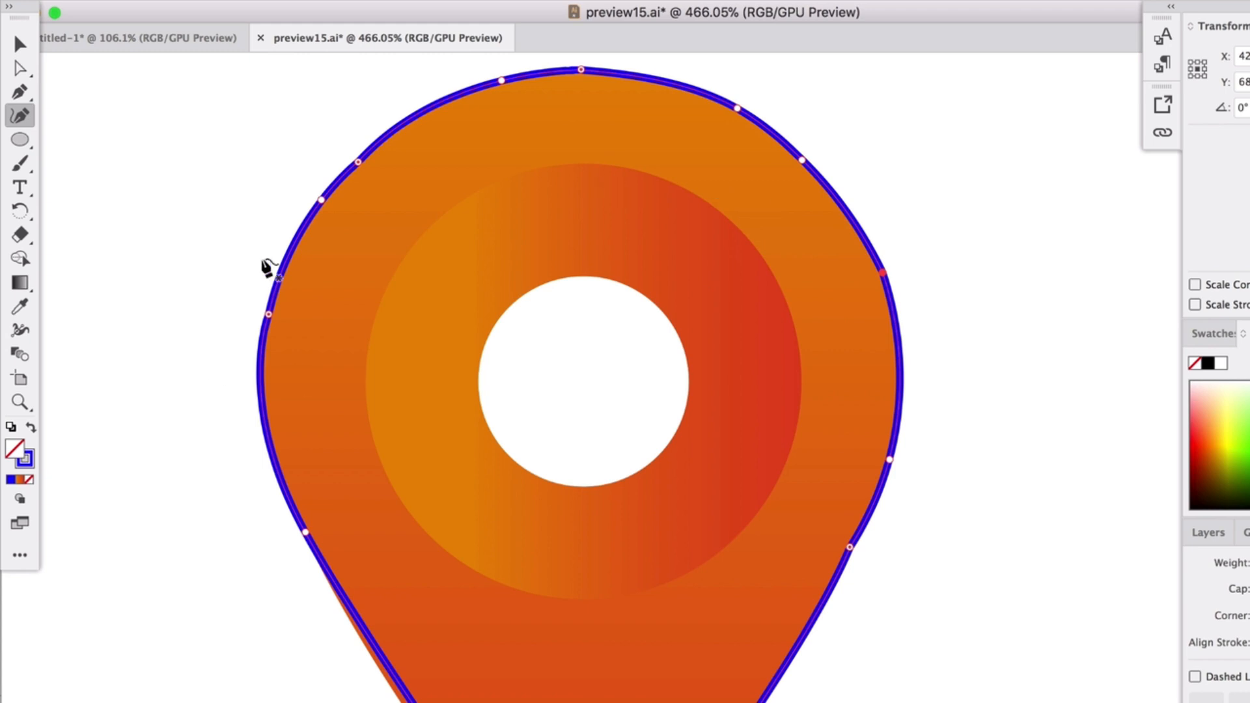
{"action": "scroll", "coordinate": [515, 433], "scroll_direction": "up", "scroll_amount": 5}
{"action": "scroll", "coordinate": [400, 321], "scroll_direction": "up", "scroll_amount": 2}
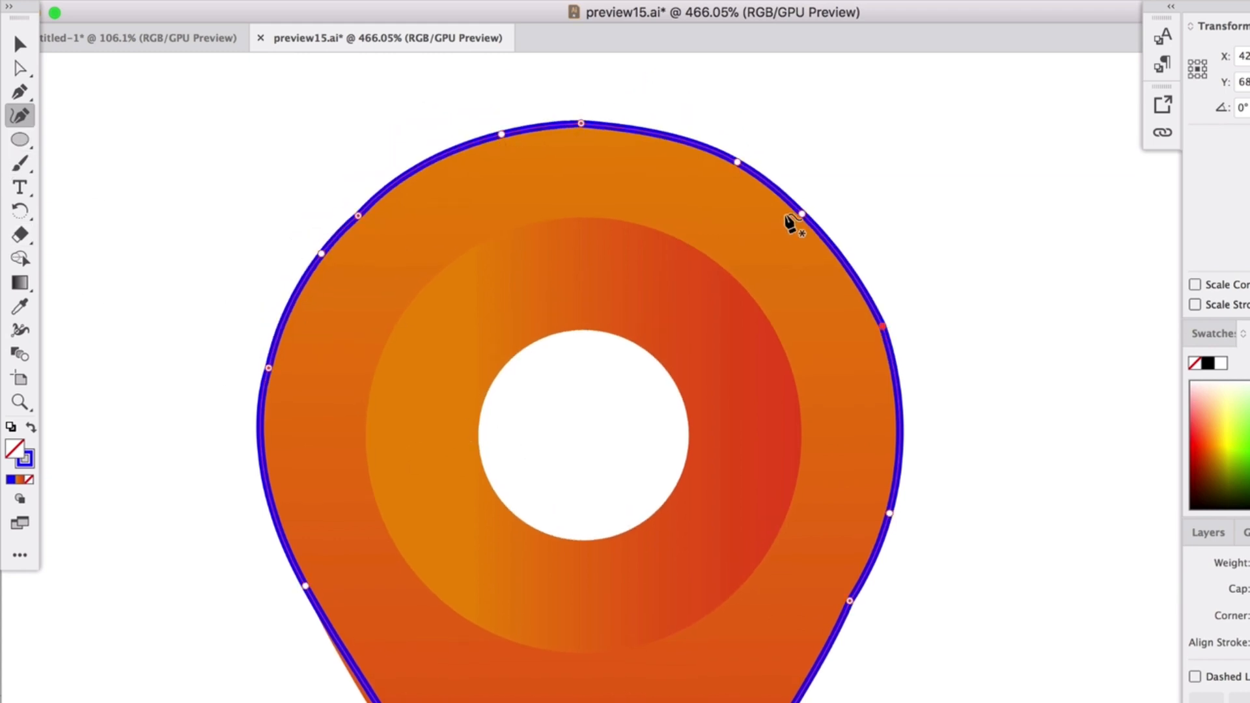
{"action": "left_click", "coordinate": [802, 214]}
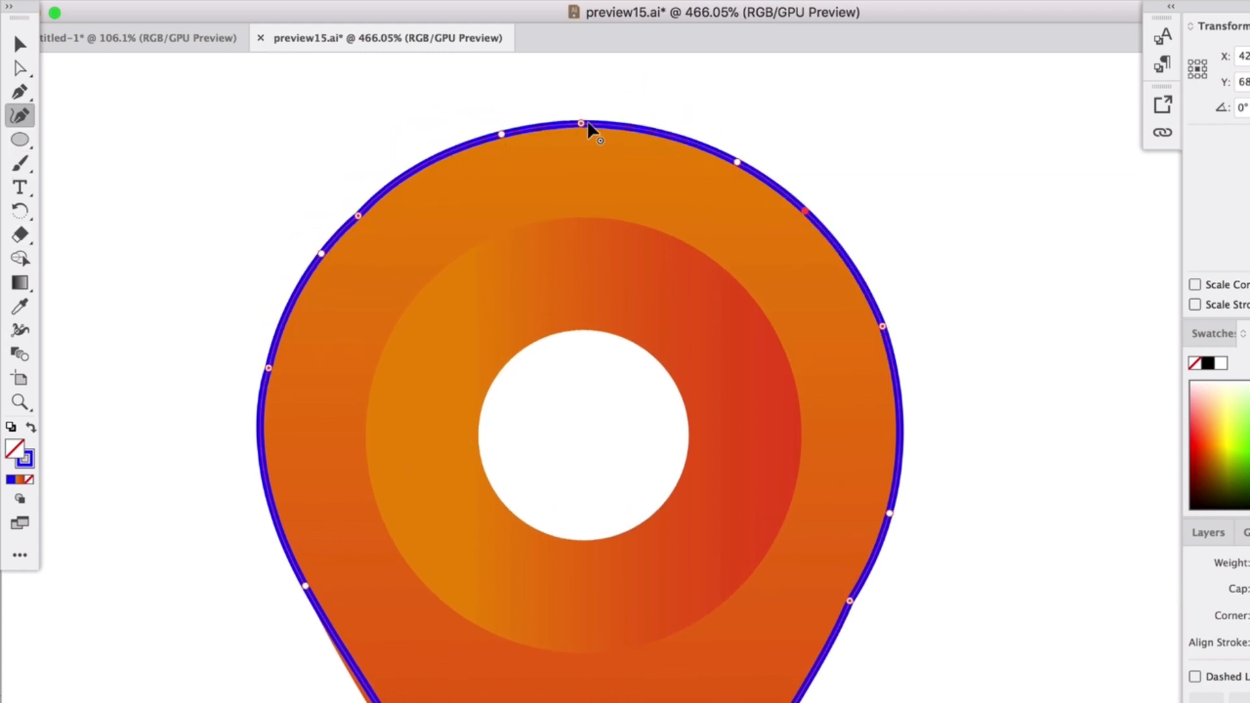
Step: Reposition the top and upper-left anchors along the outline to round the curve, undoing the trial shift of the left-edge anchor
{"action": "left_click_drag", "start_coordinate": [496, 135], "coordinate": [464, 145]}
{"action": "left_click_drag", "start_coordinate": [581, 124], "coordinate": [597, 122]}
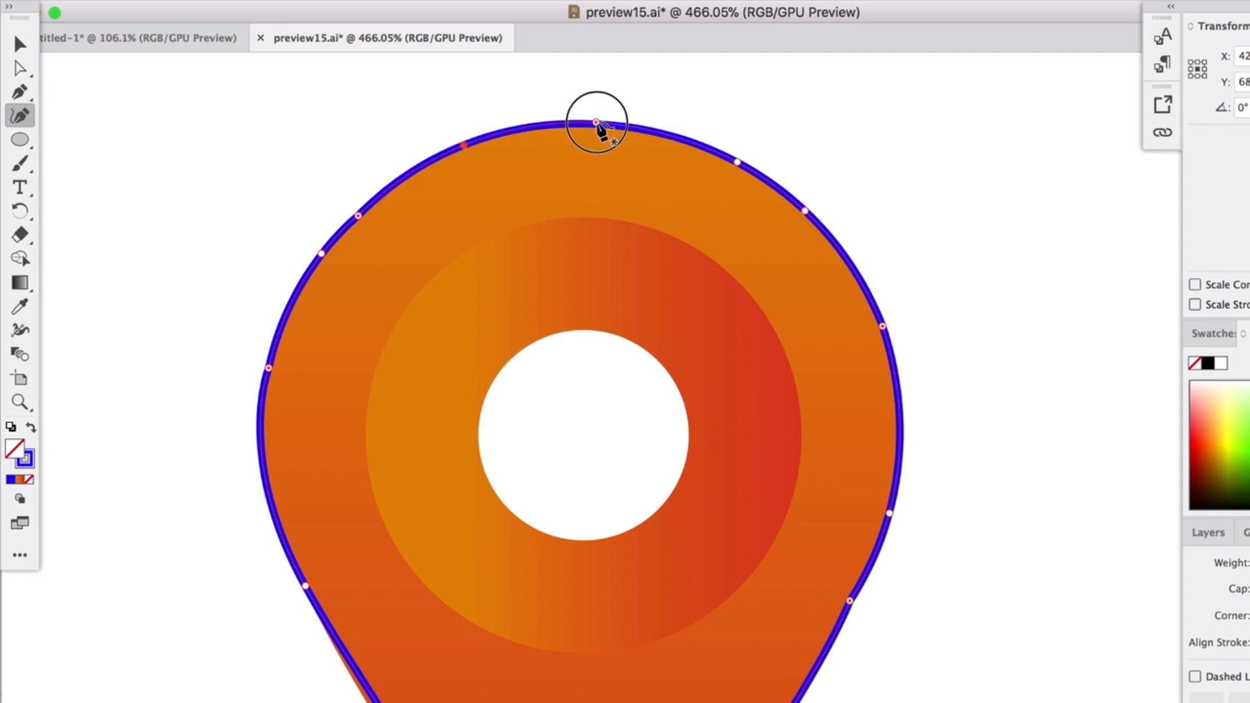
{"action": "left_click_drag", "start_coordinate": [360, 216], "coordinate": [376, 196]}
{"action": "left_click_drag", "start_coordinate": [271, 369], "coordinate": [266, 369]}
{"action": "key", "text": "super+z"}
{"action": "key", "text": "super+z"}
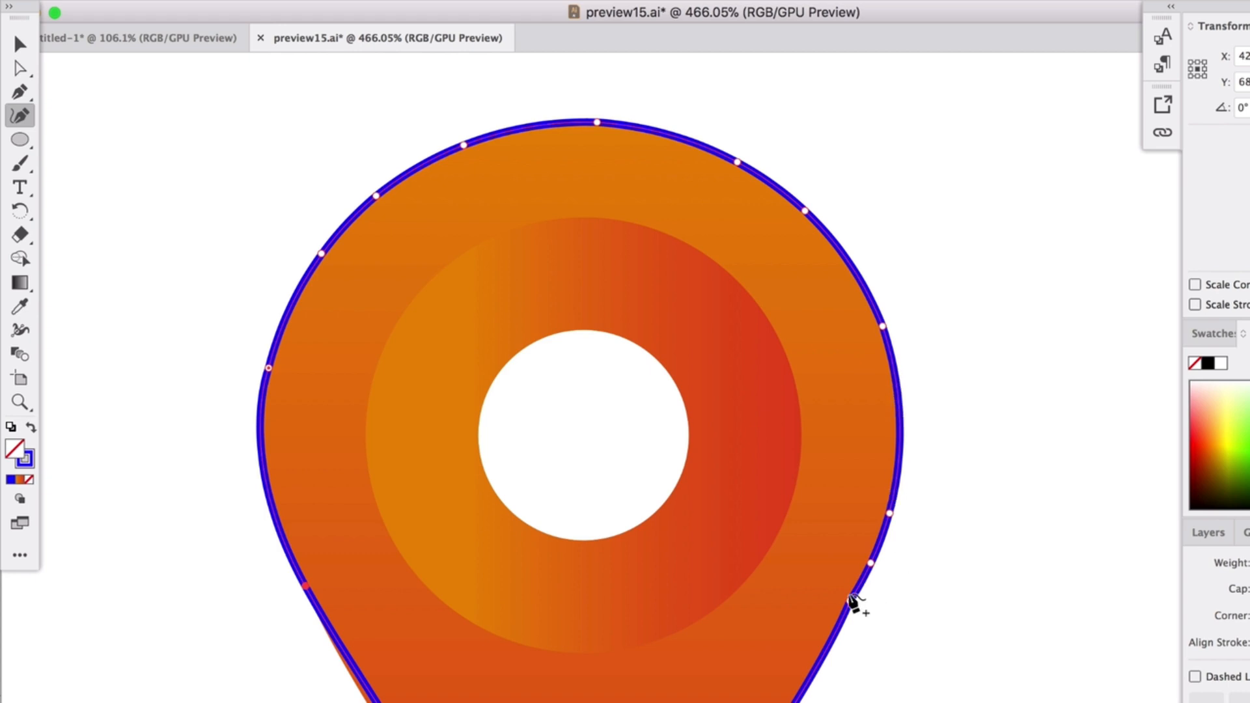
Step: Move the lowest kinked anchor on the outline's right side slightly down to smooth the bend
{"action": "scroll", "coordinate": [853, 625], "scroll_direction": "down", "scroll_amount": 6}
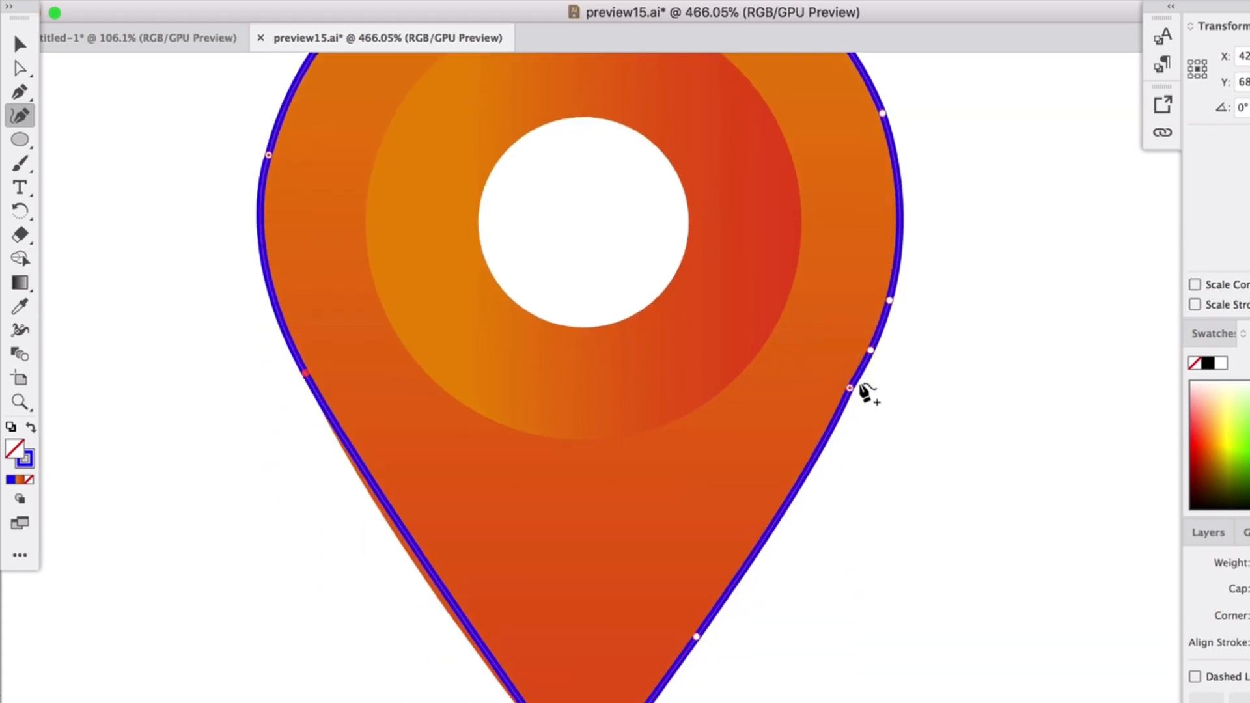
{"action": "left_click_drag", "start_coordinate": [850, 389], "coordinate": [849, 399]}
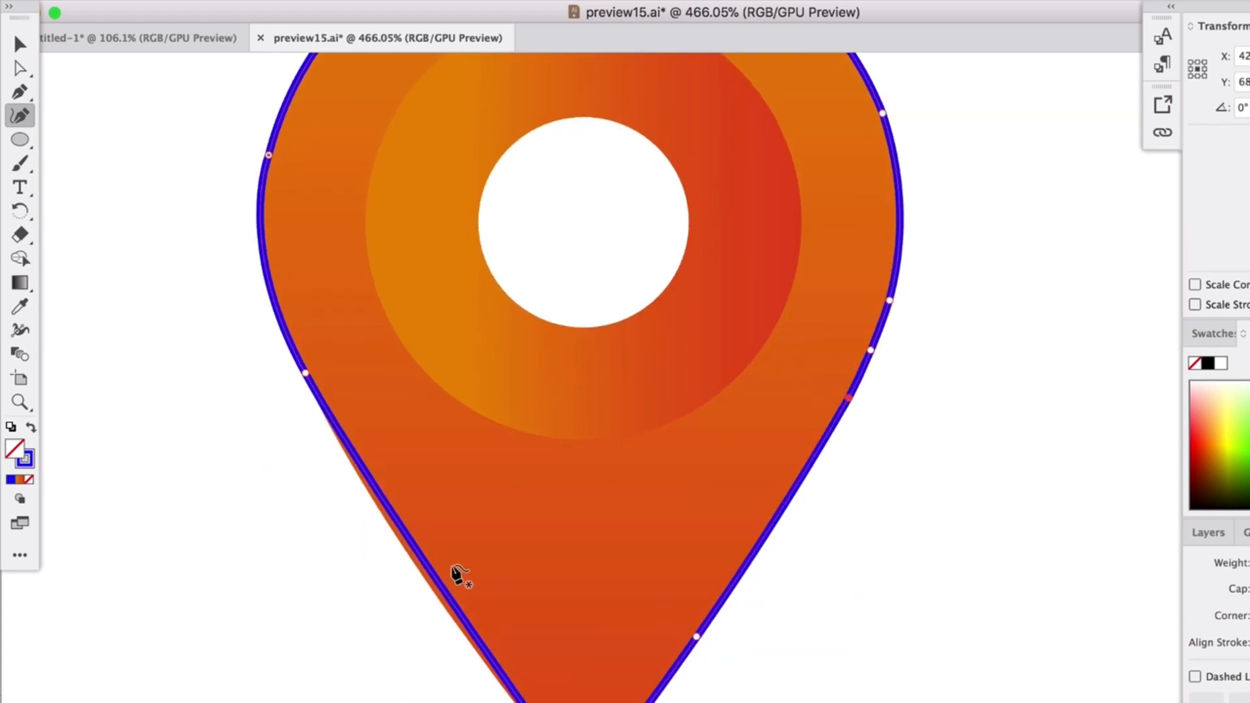
{"action": "scroll", "coordinate": [416, 527], "scroll_direction": "down", "scroll_amount": 1}
Step: Adjust both handles of the lower-left anchor with Direct Selection so the outline follows the pin's left edge, then deselect the path
{"action": "left_click", "coordinate": [306, 362]}
{"action": "scroll", "coordinate": [310, 372], "scroll_direction": "down", "scroll_amount": 3}
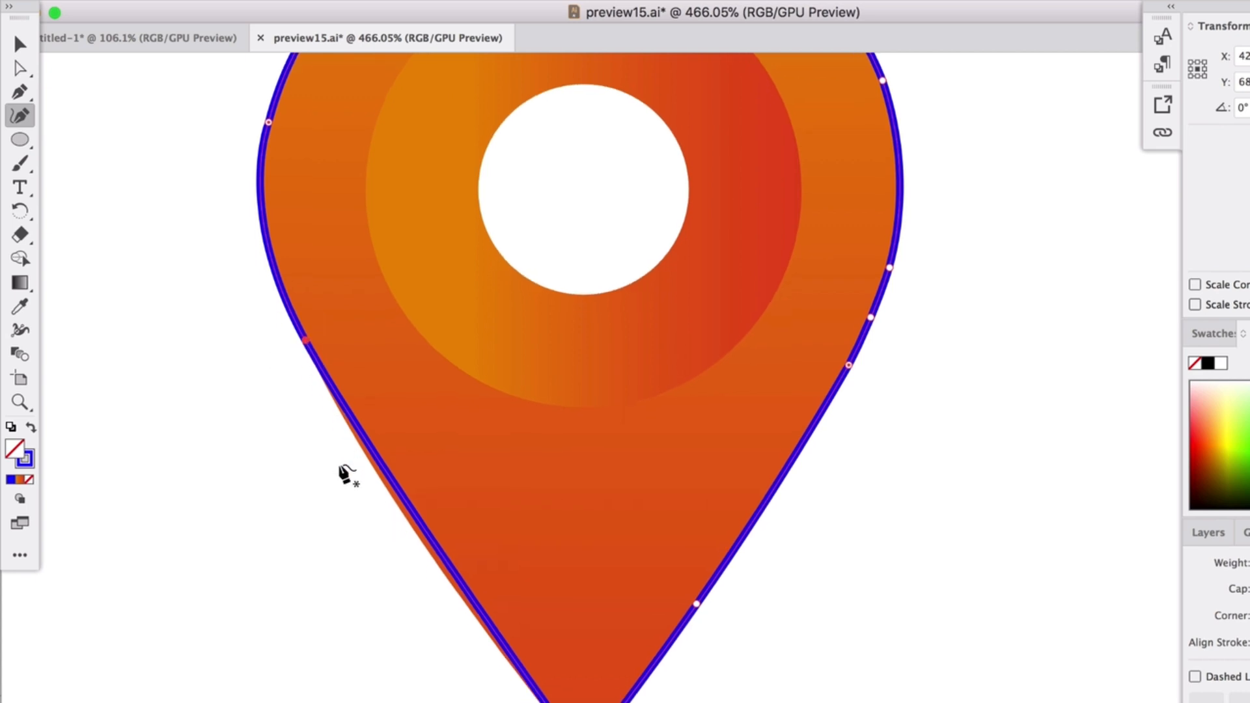
{"action": "left_click", "coordinate": [20, 68]}
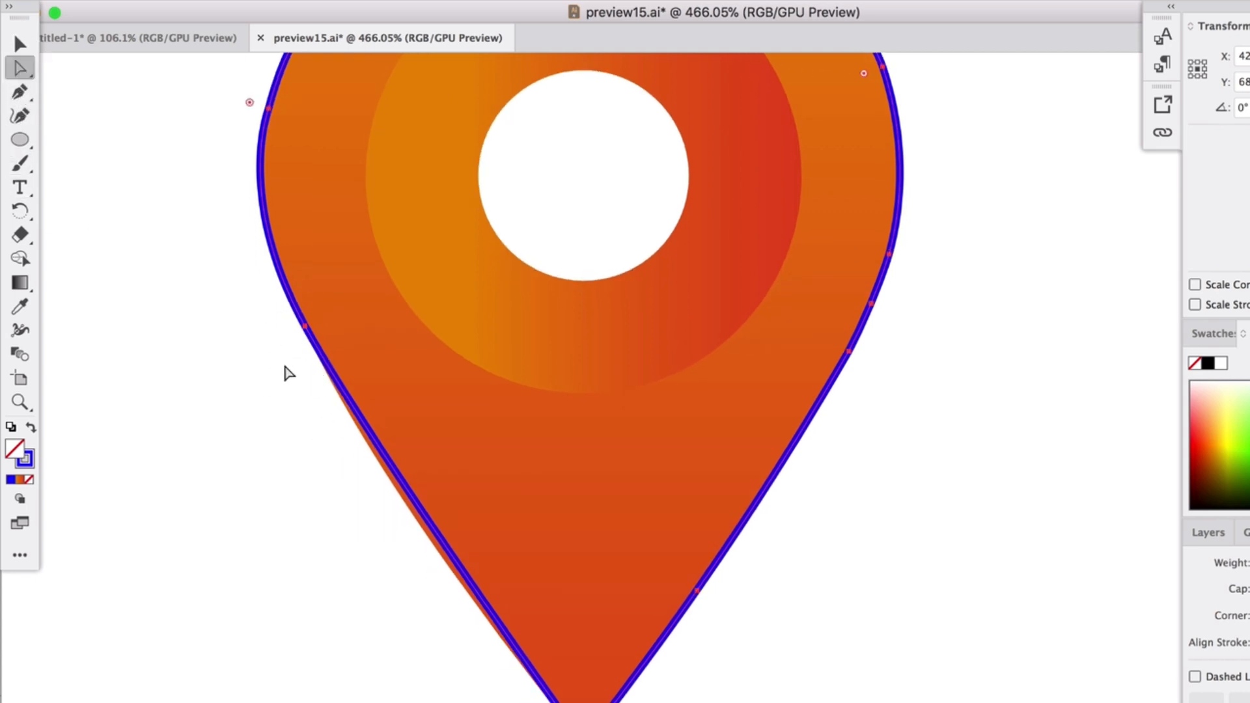
{"action": "left_click", "coordinate": [303, 327]}
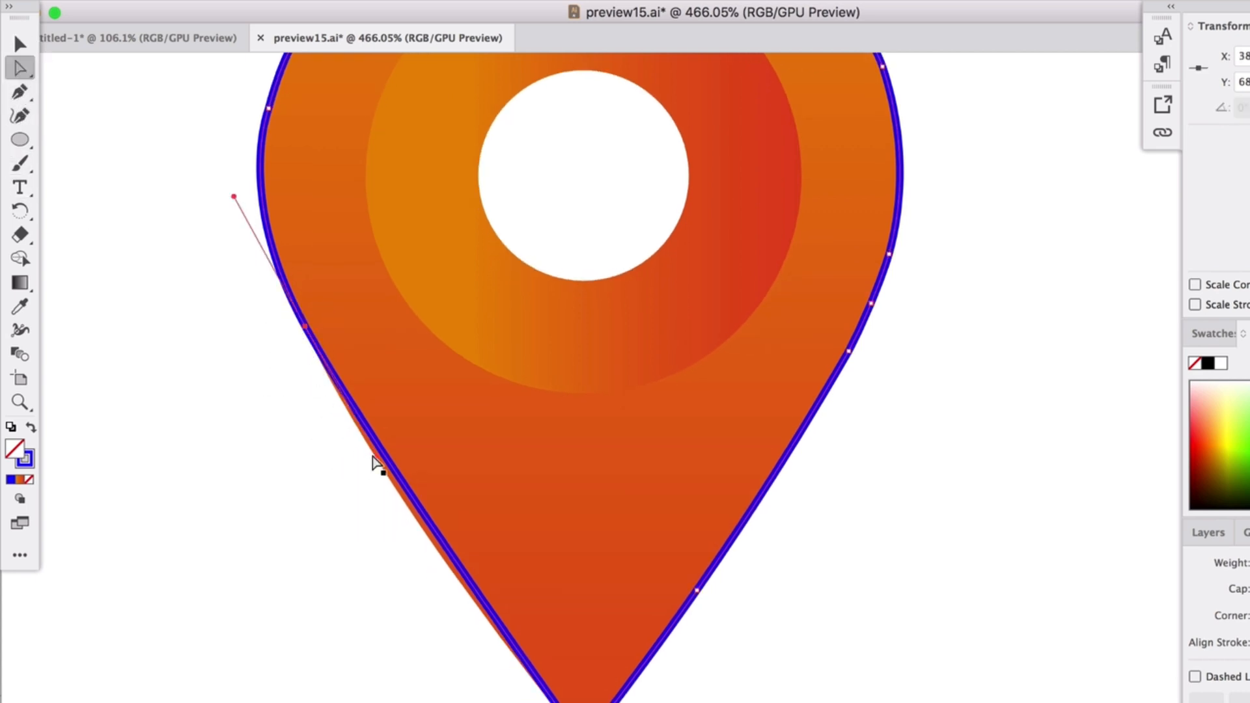
{"action": "left_click_drag", "start_coordinate": [379, 461], "coordinate": [367, 474]}
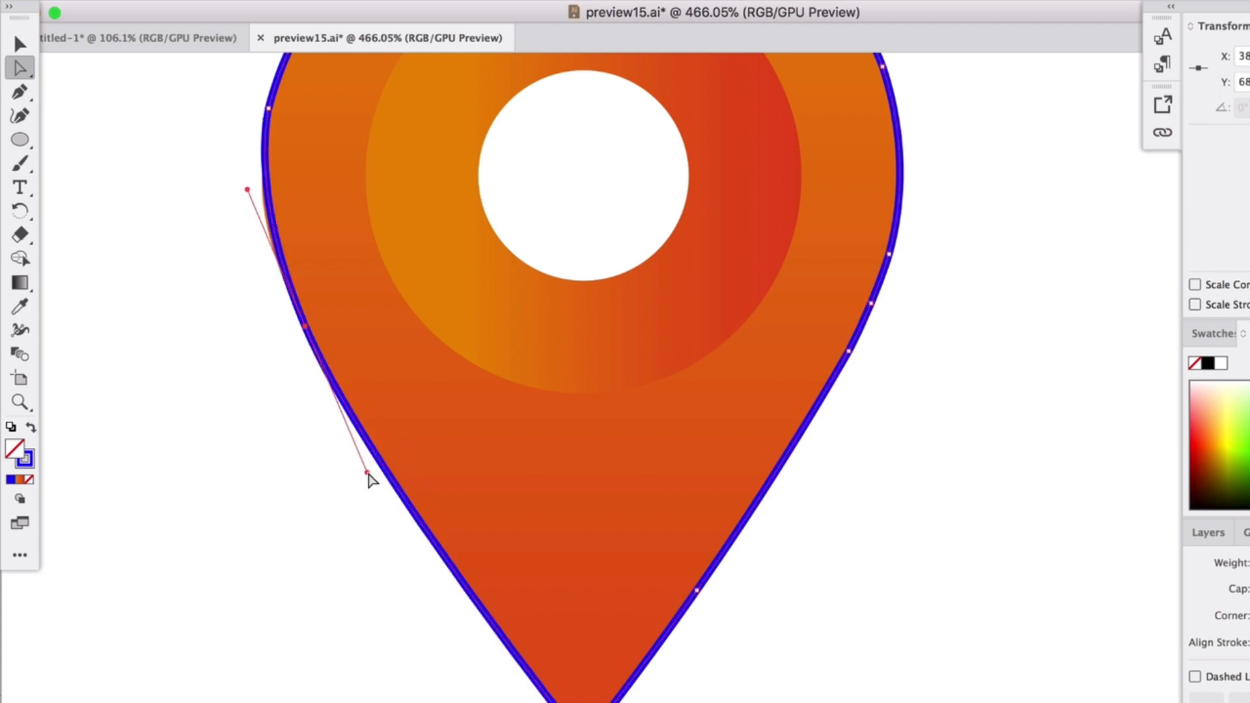
{"action": "left_click_drag", "start_coordinate": [247, 189], "coordinate": [242, 184]}
{"action": "scroll", "coordinate": [647, 455], "scroll_direction": "up", "scroll_amount": 5}
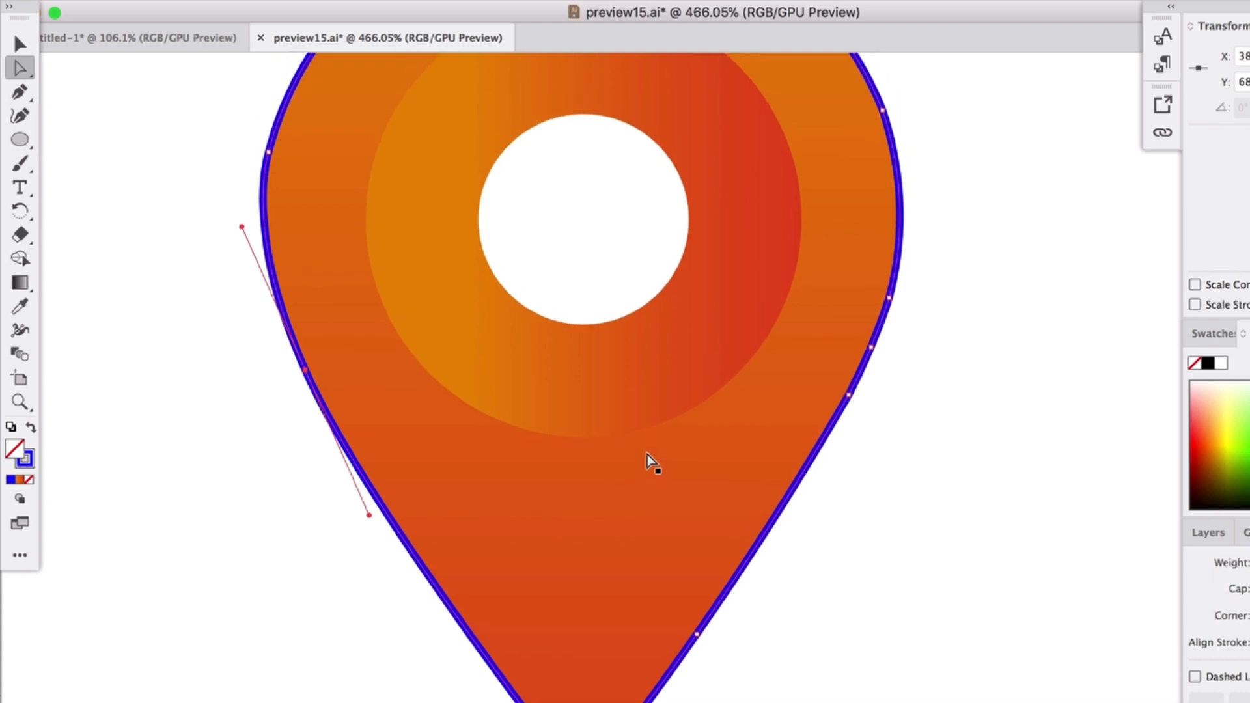
{"action": "scroll", "coordinate": [570, 435], "scroll_direction": "down", "scroll_amount": 5}
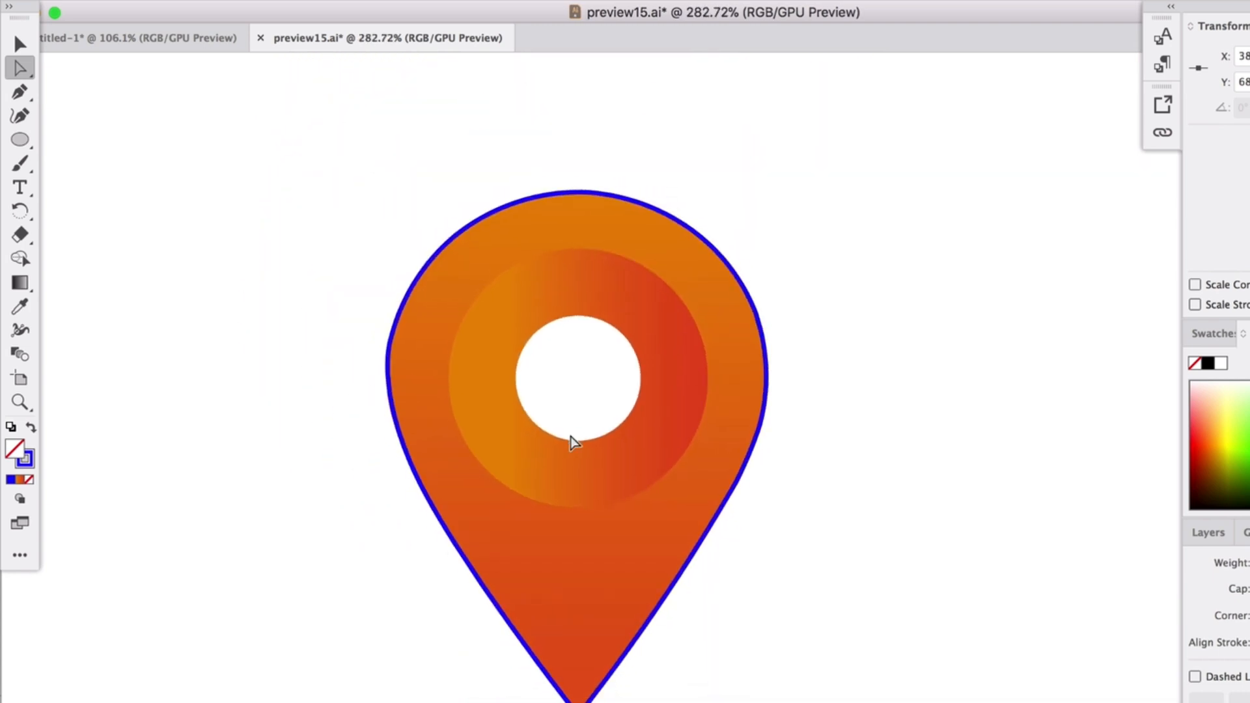
{"action": "left_click", "coordinate": [20, 45]}
{"action": "left_click", "coordinate": [170, 228]}
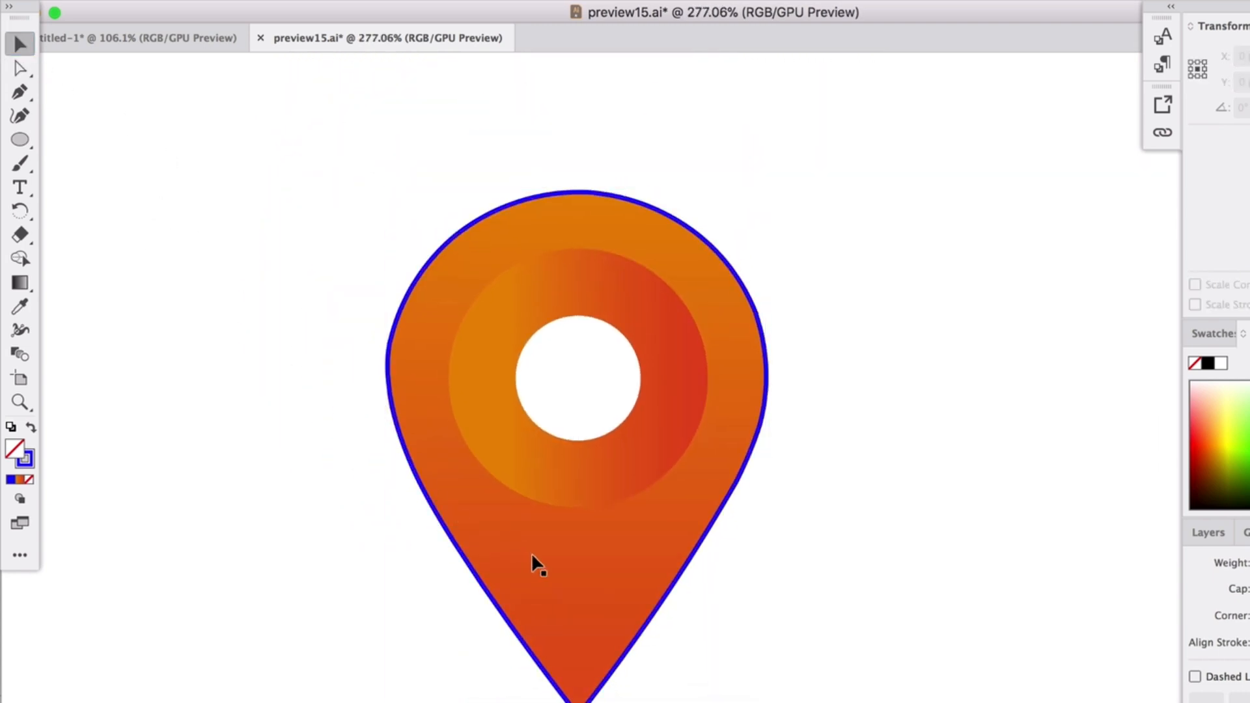
Step: Ungroup the orange pin artwork and its nested group so the gradient ring and pin body are separate objects
{"action": "left_click_drag", "start_coordinate": [543, 326], "coordinate": [571, 323]}
{"action": "right_click", "coordinate": [570, 274]}
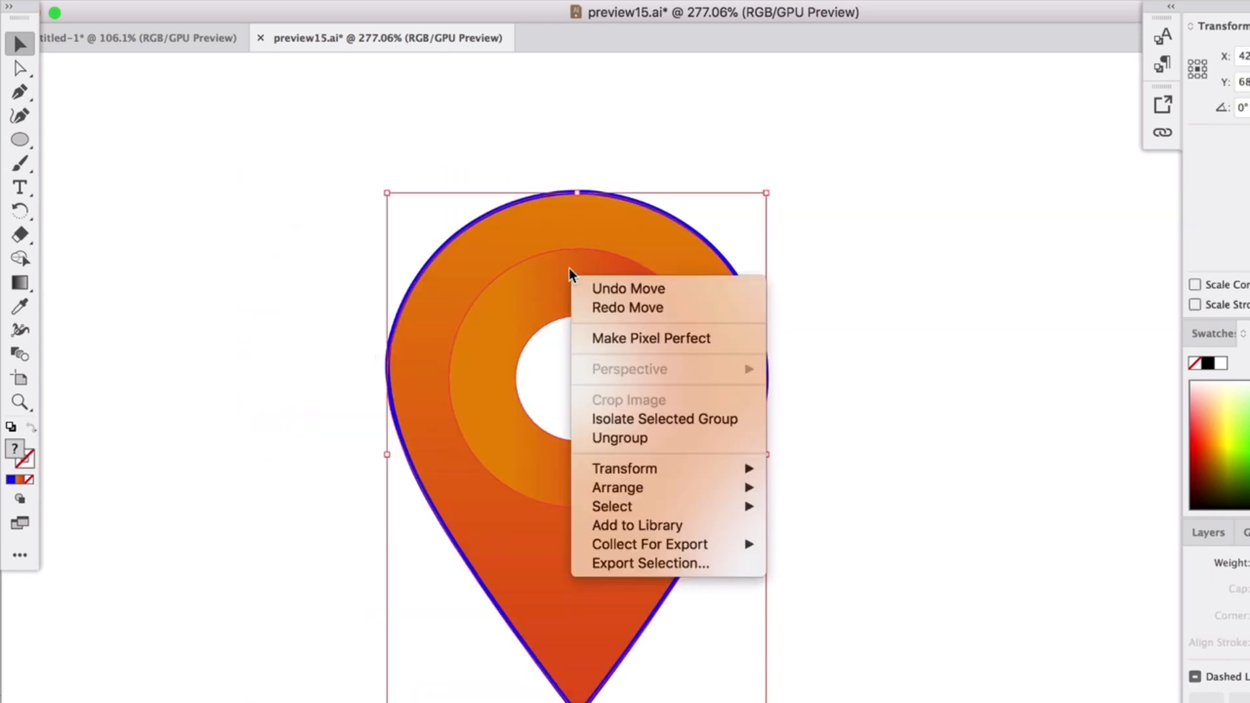
{"action": "left_click", "coordinate": [622, 437]}
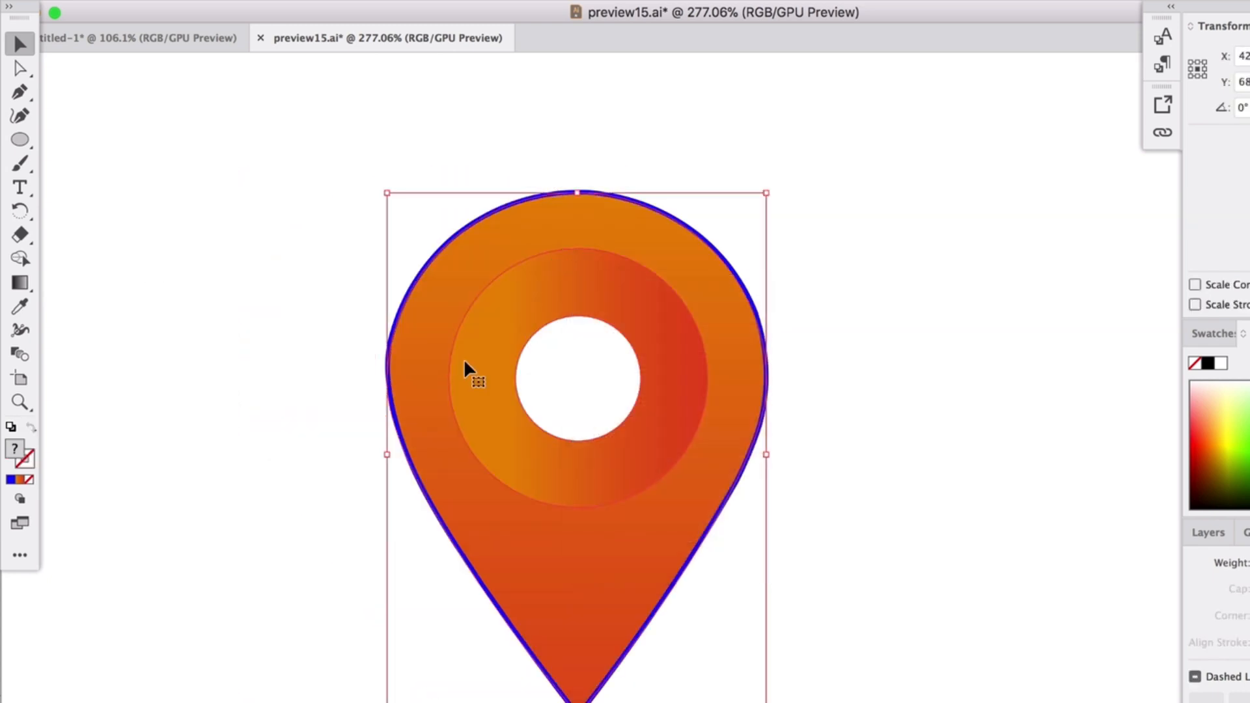
{"action": "left_click_drag", "start_coordinate": [466, 369], "coordinate": [226, 265]}
{"action": "left_click", "coordinate": [138, 135]}
{"action": "left_click_drag", "start_coordinate": [276, 217], "coordinate": [517, 321]}
{"action": "right_click", "coordinate": [519, 280]}
{"action": "left_click", "coordinate": [583, 450]}
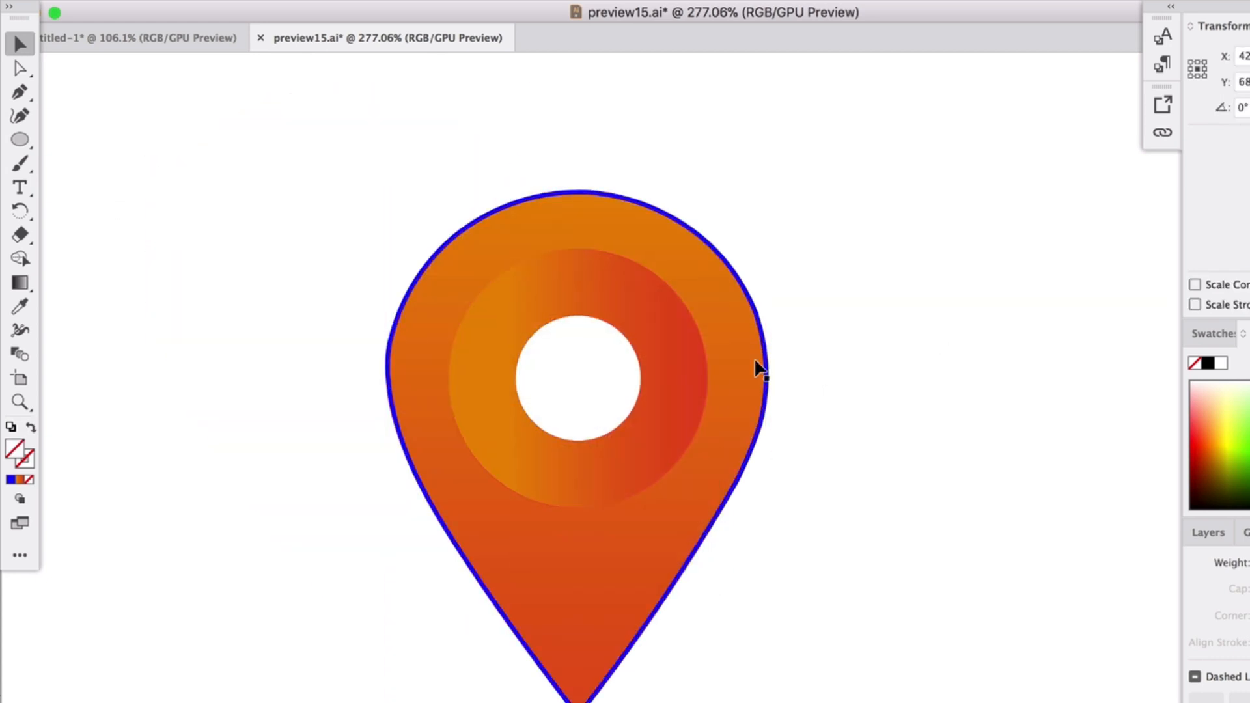
Step: Try moving the gradient ring and the orange pin body aside in turn, undoing each move
{"action": "left_click", "coordinate": [670, 362]}
{"action": "left_click_drag", "start_coordinate": [670, 363], "coordinate": [245, 336]}
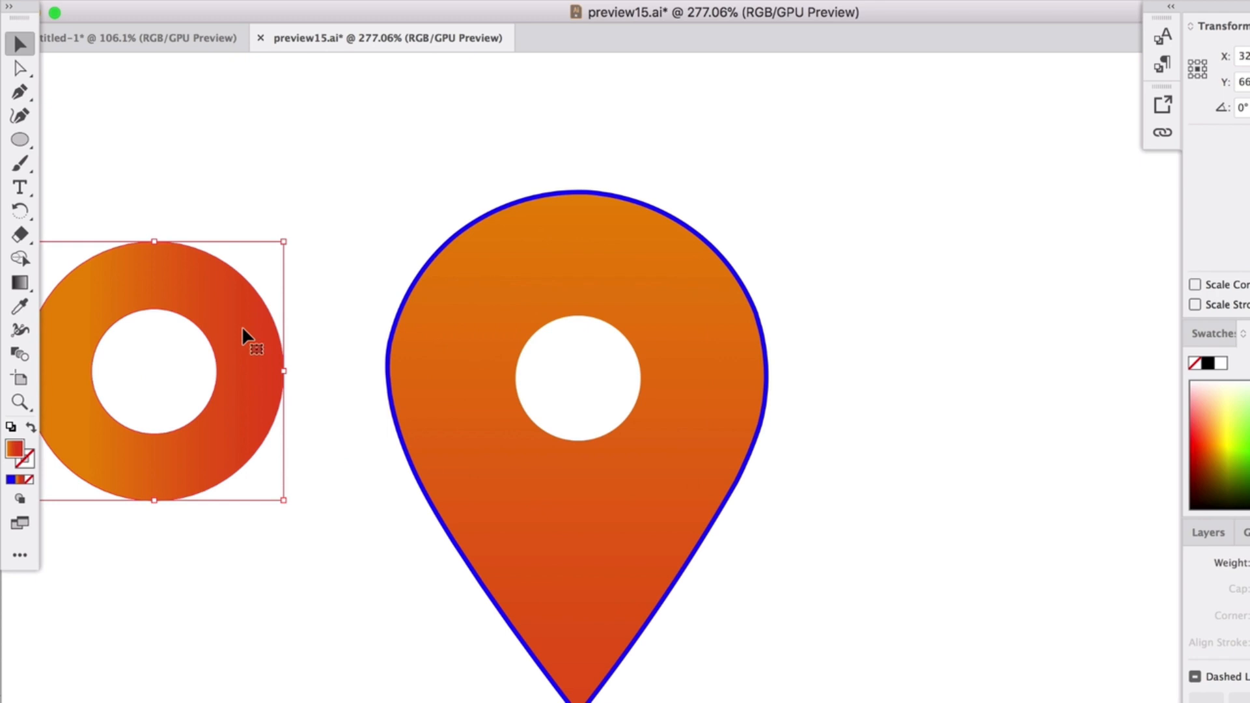
{"action": "key", "text": "super+z"}
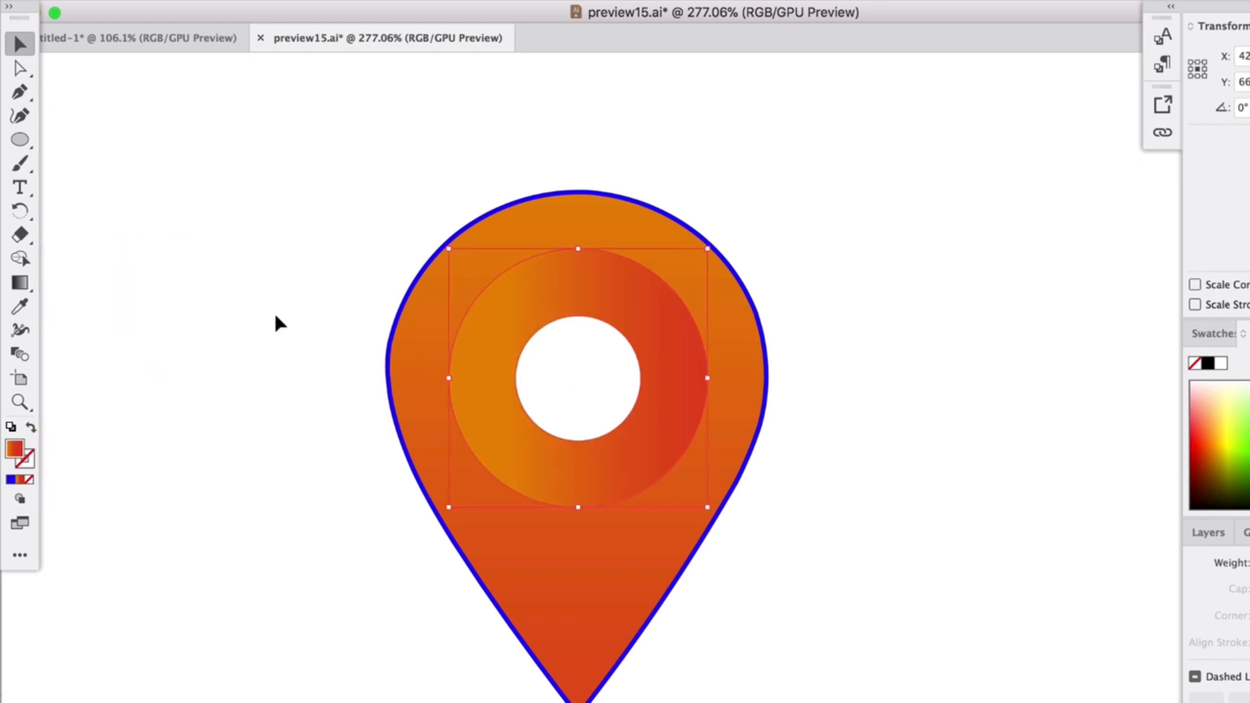
{"action": "left_click_drag", "start_coordinate": [419, 359], "coordinate": [218, 318]}
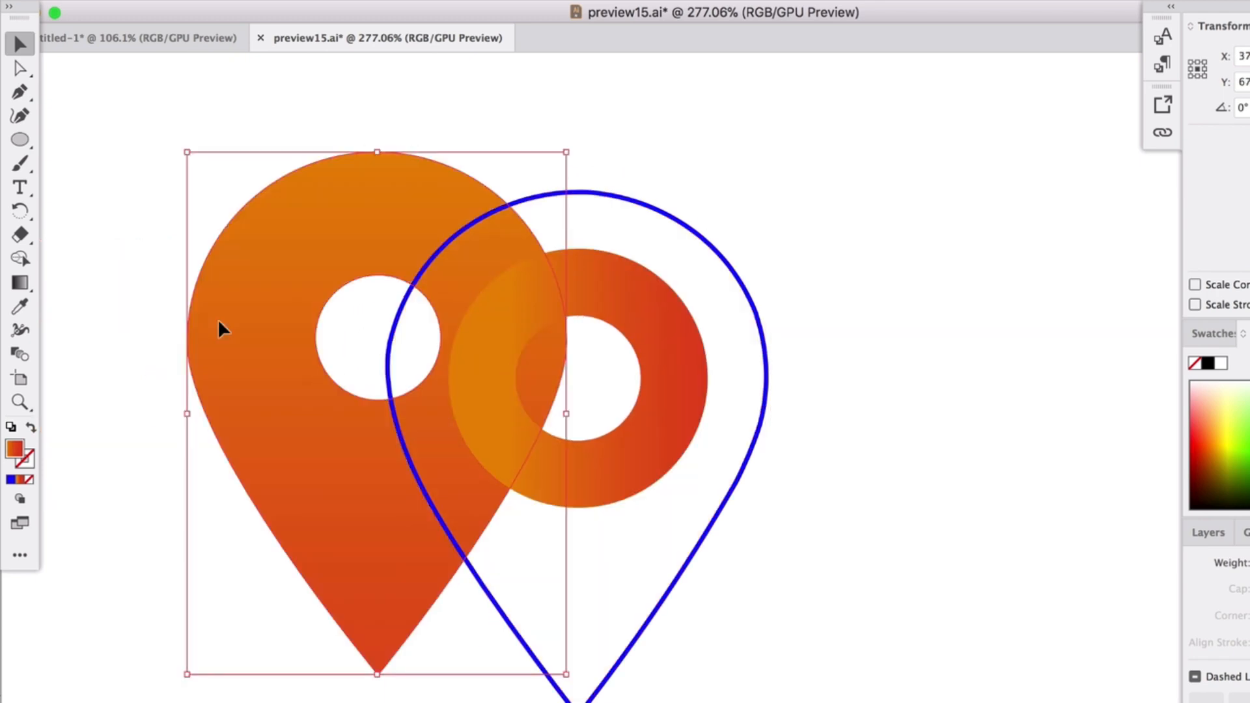
{"action": "key", "text": "super+z"}
{"action": "left_click", "coordinate": [678, 377]}
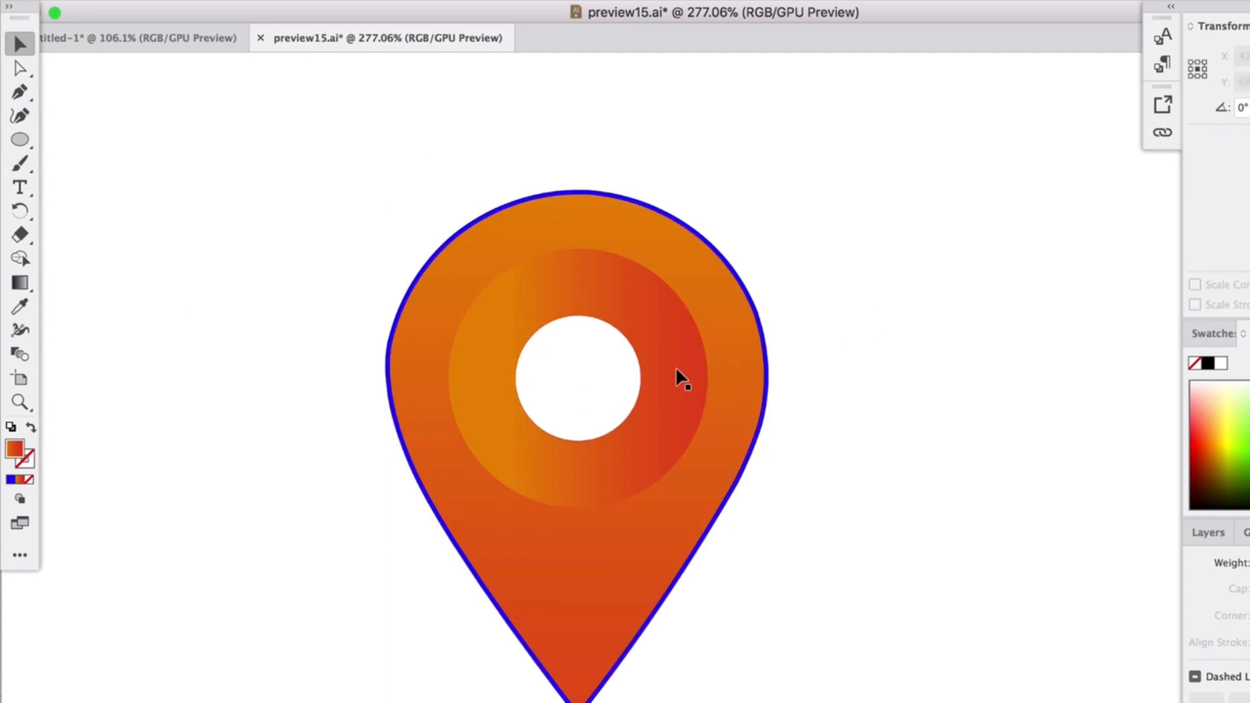
Step: Move the gradient ring off the pin into the empty space to its right
{"action": "left_click_drag", "start_coordinate": [487, 362], "coordinate": [918, 309]}
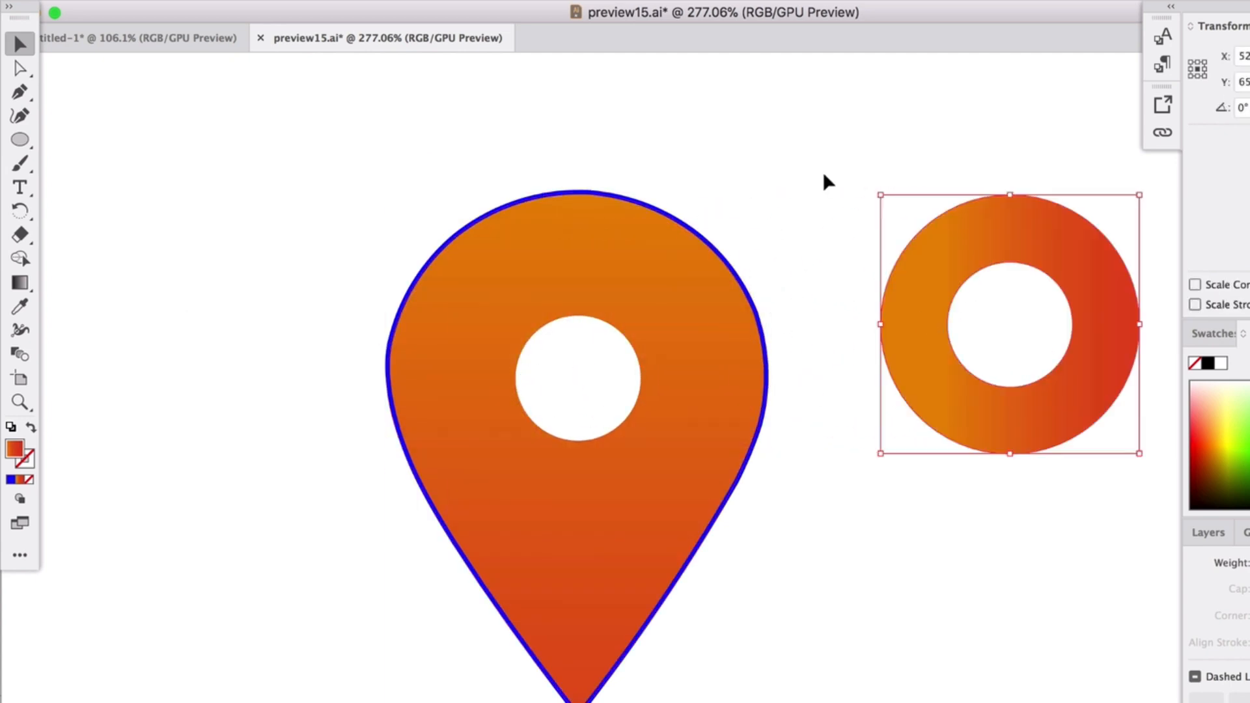
{"action": "left_click", "coordinate": [823, 171]}
{"action": "left_click", "coordinate": [646, 410]}
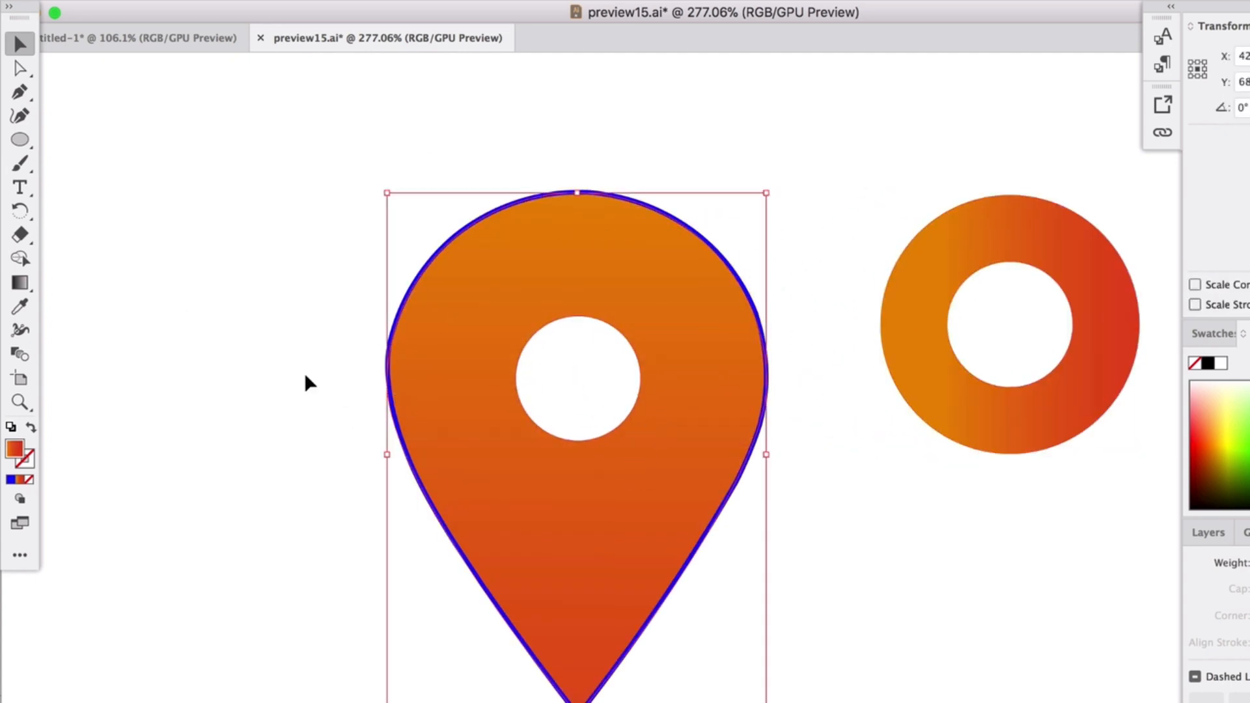
Step: Try swapping the pin outline's fill and stroke to make it solid blue, then undo the swap
{"action": "left_click", "coordinate": [389, 335]}
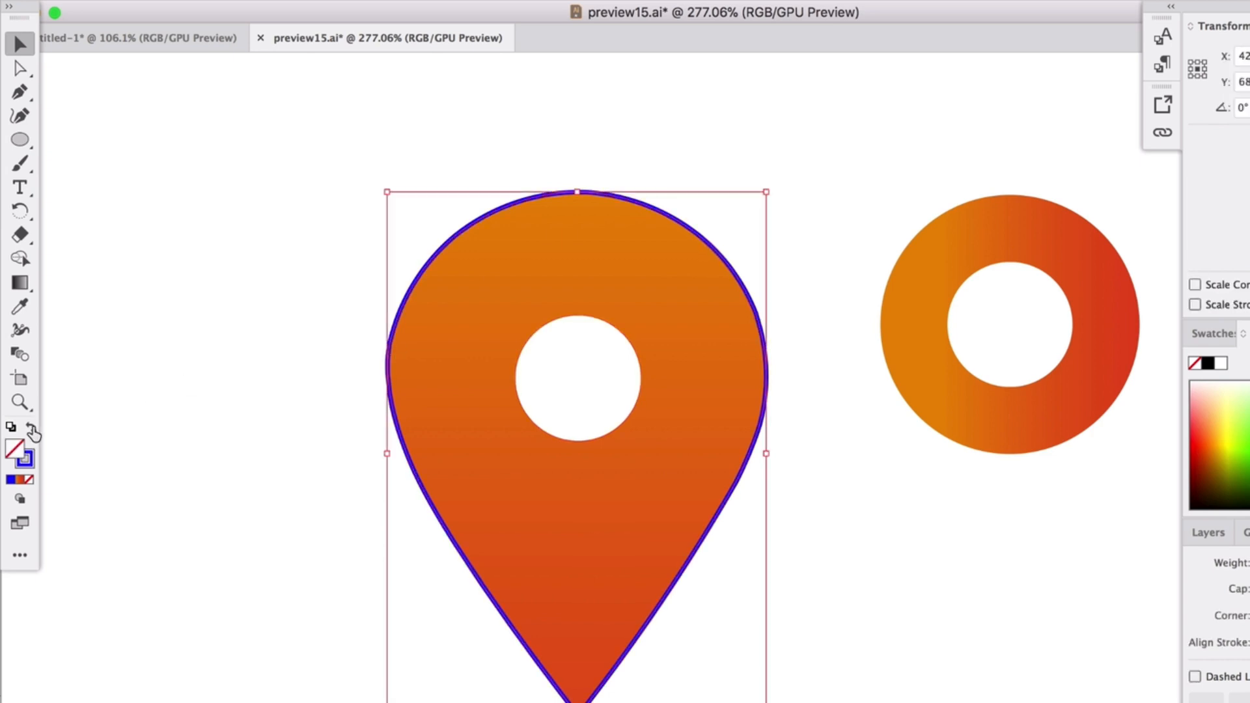
{"action": "left_click", "coordinate": [32, 431]}
{"action": "left_click", "coordinate": [173, 333]}
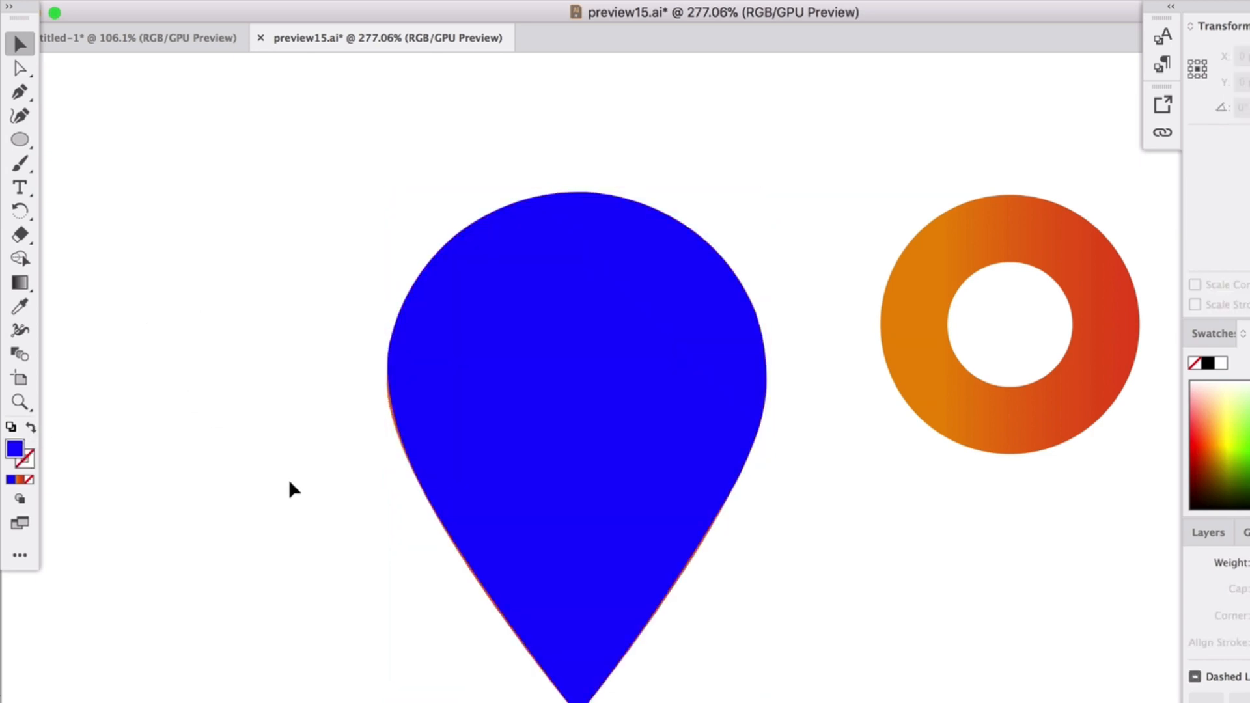
{"action": "left_click", "coordinate": [559, 417]}
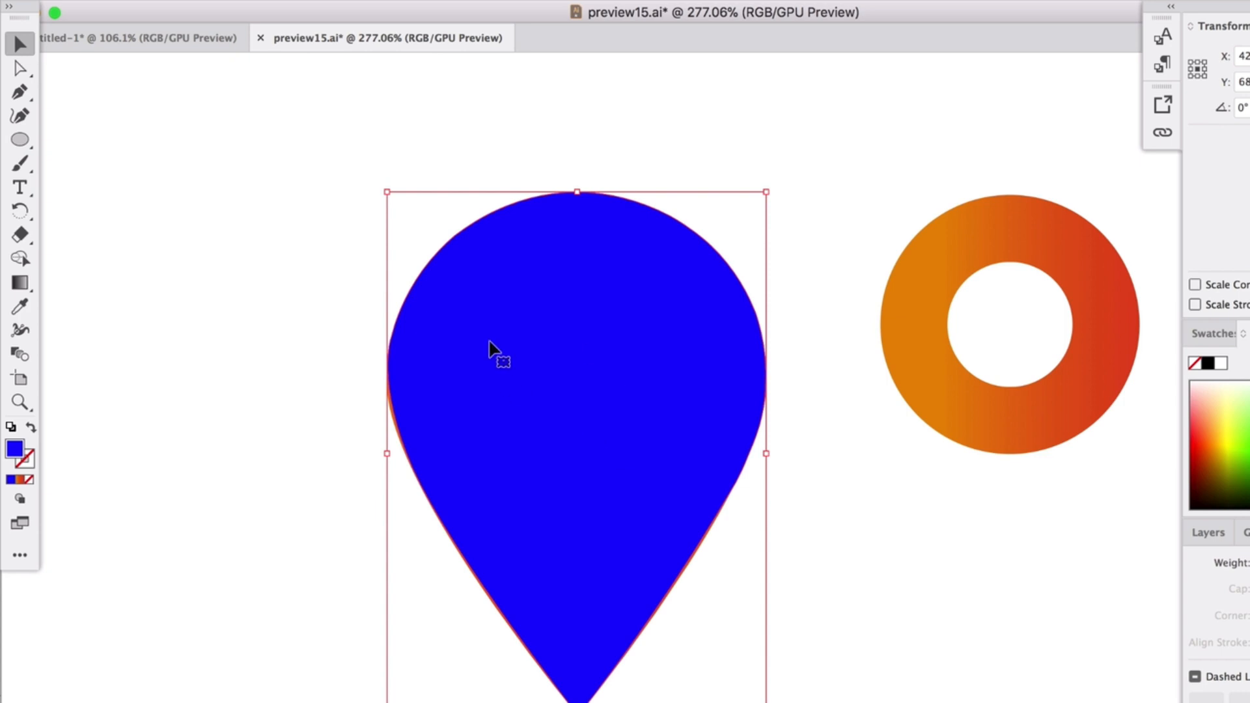
{"action": "key", "text": "super+z"}
{"action": "left_click", "coordinate": [864, 539]}
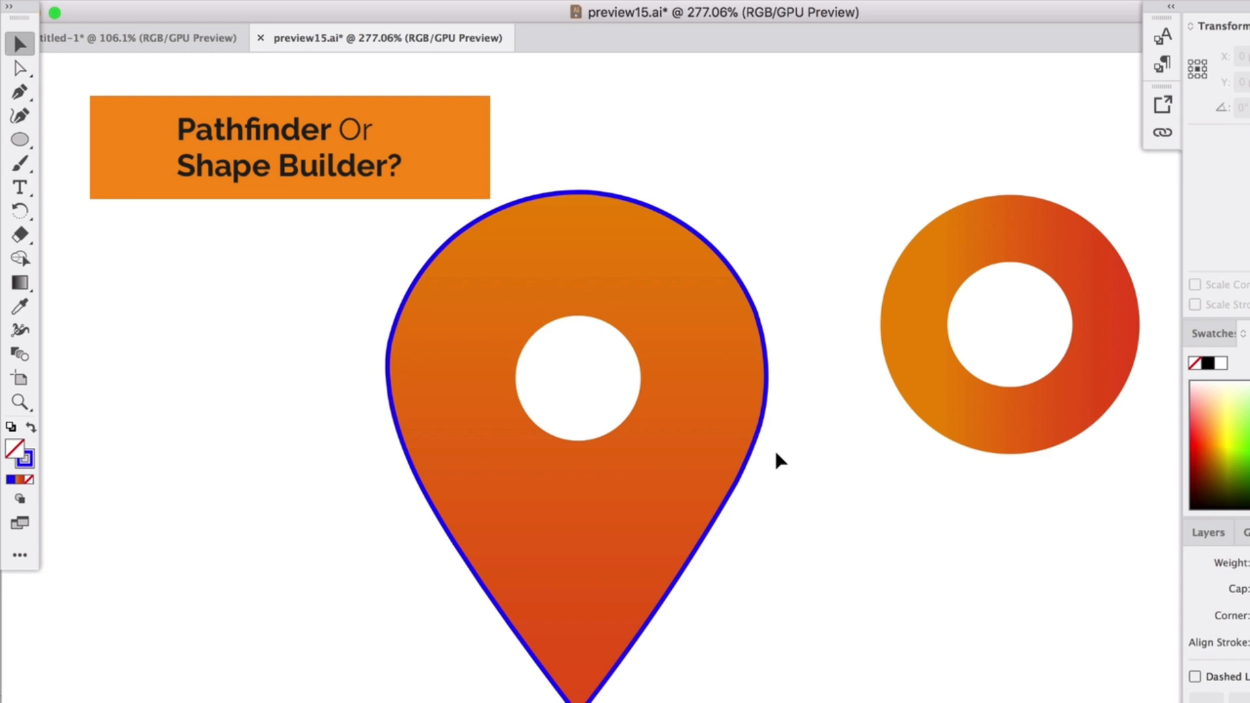
{"action": "left_click", "coordinate": [768, 407]}
{"action": "left_click", "coordinate": [810, 413]}
Step: Draw a blue-stroked circle over the pin's white hole and resize it to about 29 px to match the hole's edge
{"action": "left_click", "coordinate": [33, 138]}
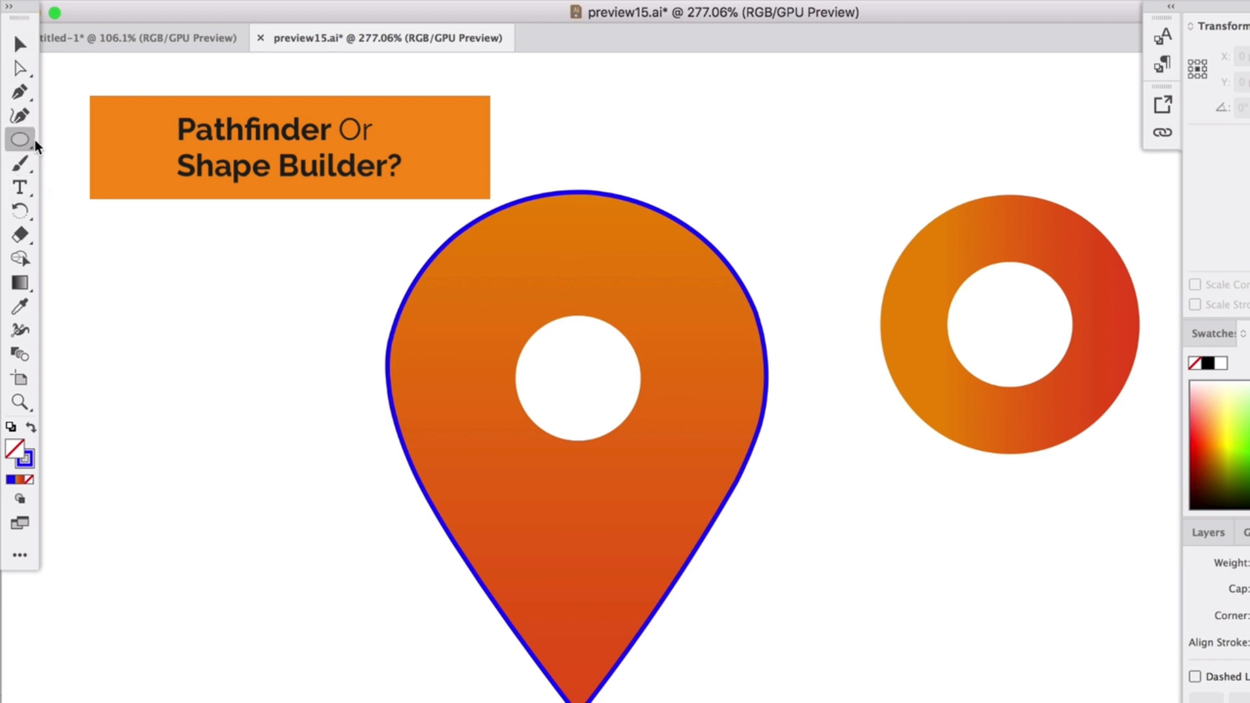
{"action": "left_click_drag", "start_coordinate": [510, 317], "coordinate": [641, 448]}
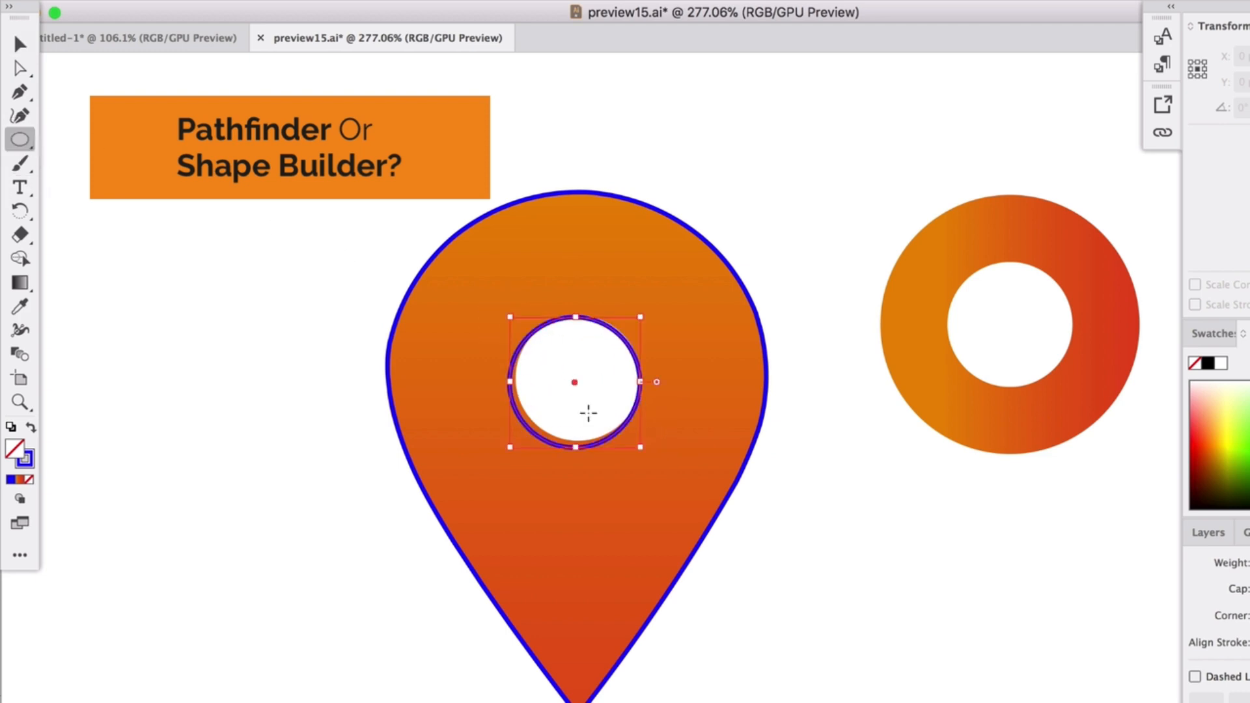
{"action": "left_click", "coordinate": [20, 43]}
{"action": "left_click_drag", "start_coordinate": [510, 447], "coordinate": [517, 441]}
{"action": "left_click", "coordinate": [791, 561]}
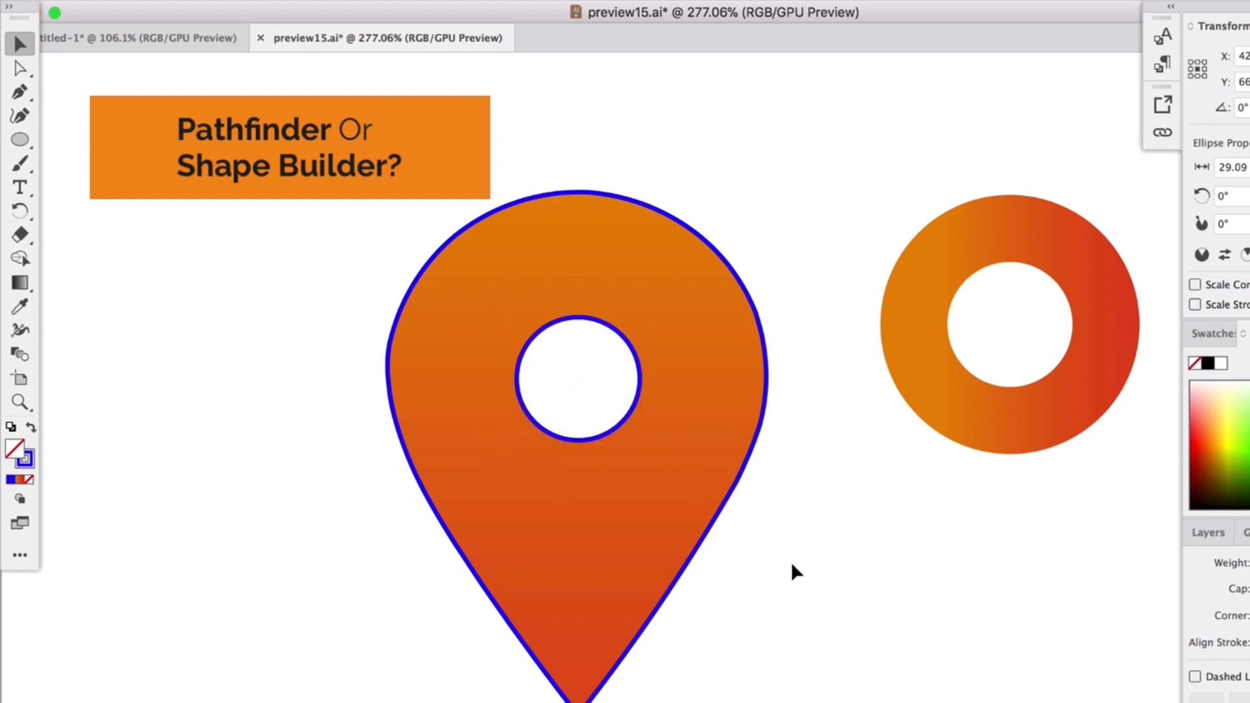
Step: Try moving the small blue circle off the pin's hole, then undo the move
{"action": "left_click_drag", "start_coordinate": [533, 355], "coordinate": [311, 301]}
{"action": "key", "text": "super+z"}
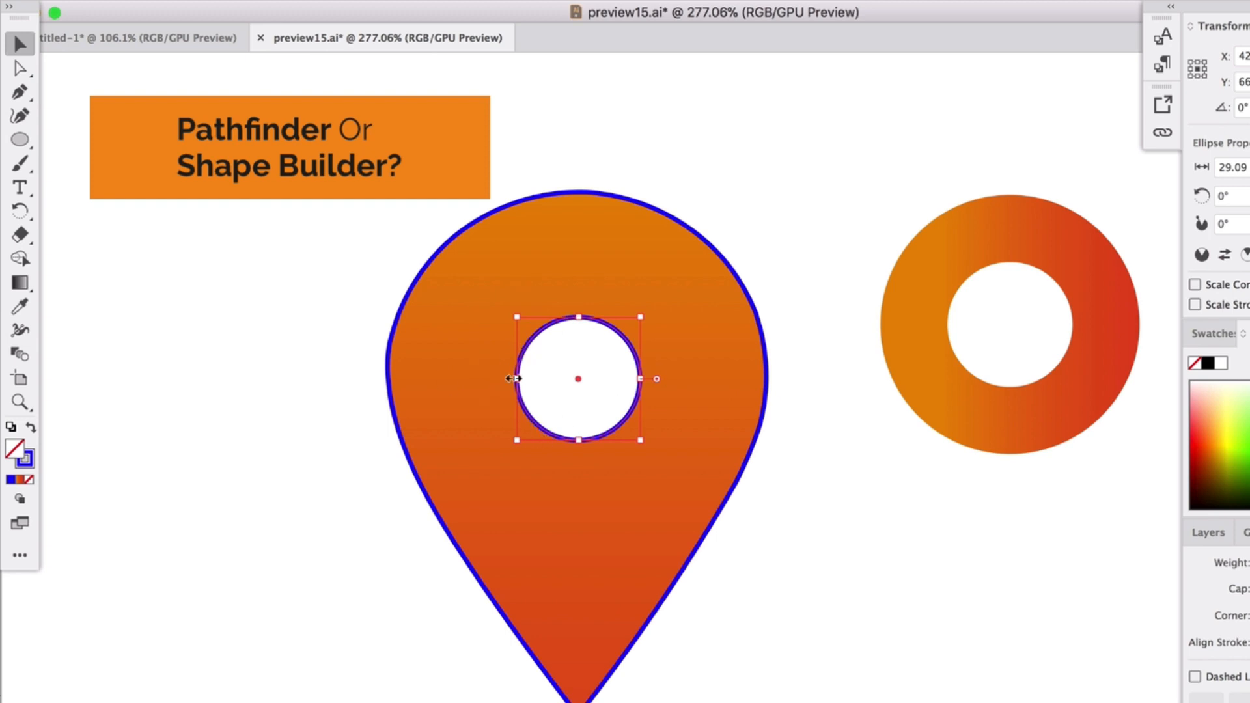
{"action": "left_click", "coordinate": [411, 300], "text": "shift"}
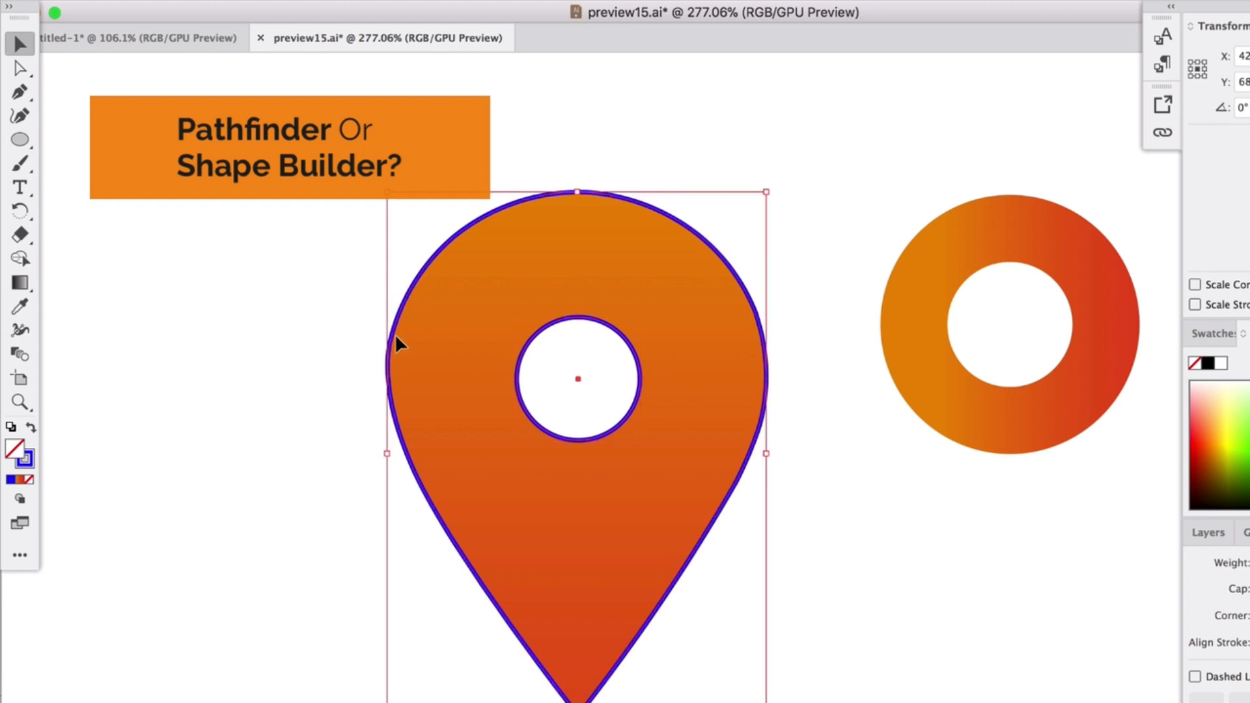
{"action": "left_click", "coordinate": [317, 373]}
Step: Move the orange pin body out from behind the blue outlines to the gradient ring's location
{"action": "left_click", "coordinate": [442, 351]}
{"action": "left_click_drag", "start_coordinate": [444, 351], "coordinate": [950, 319]}
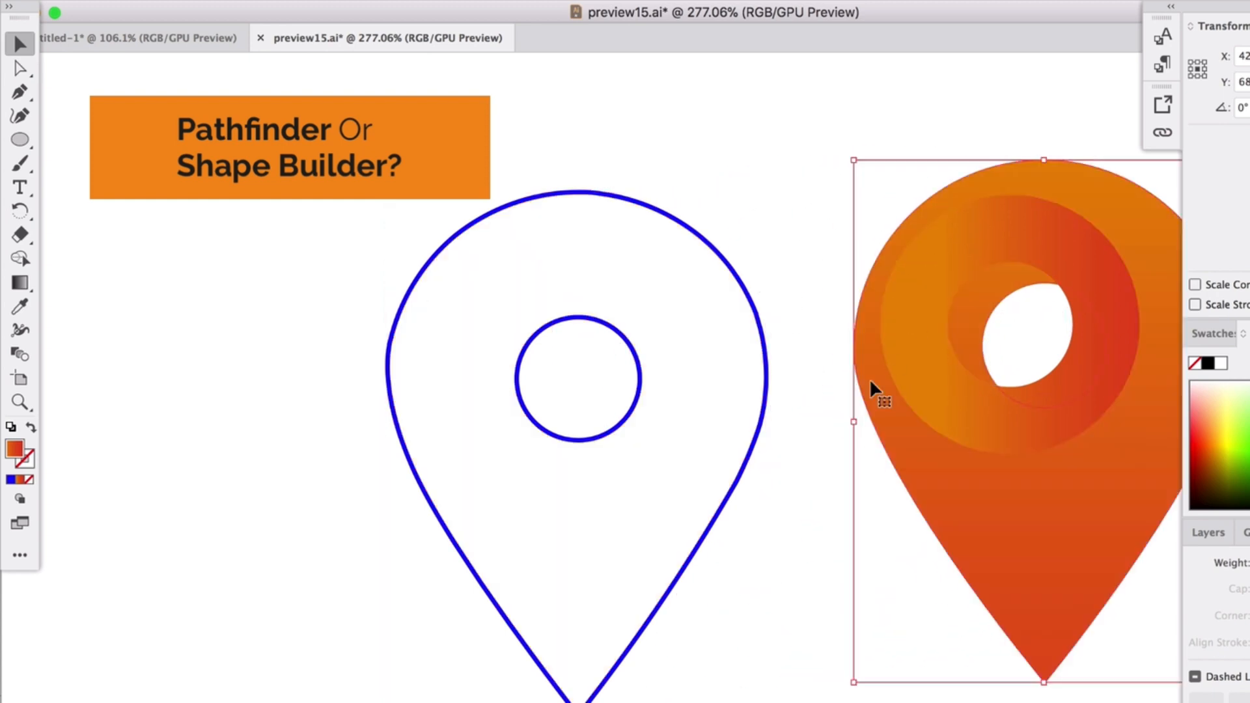
{"action": "left_click", "coordinate": [263, 238]}
Step: Select the blue pin outline and inner circle together and swap their stroke and fill to make both solid blue
{"action": "left_click", "coordinate": [395, 325]}
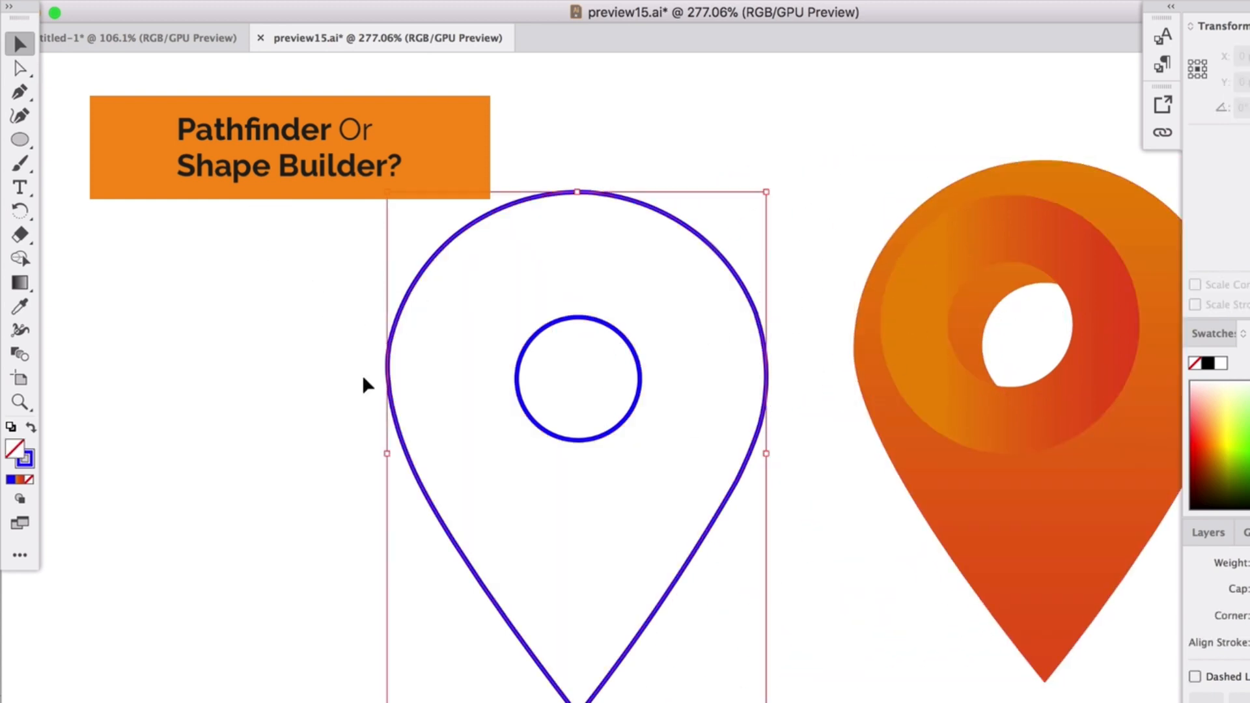
{"action": "left_click", "coordinate": [517, 391]}
{"action": "left_click_drag", "start_coordinate": [251, 293], "coordinate": [637, 468]}
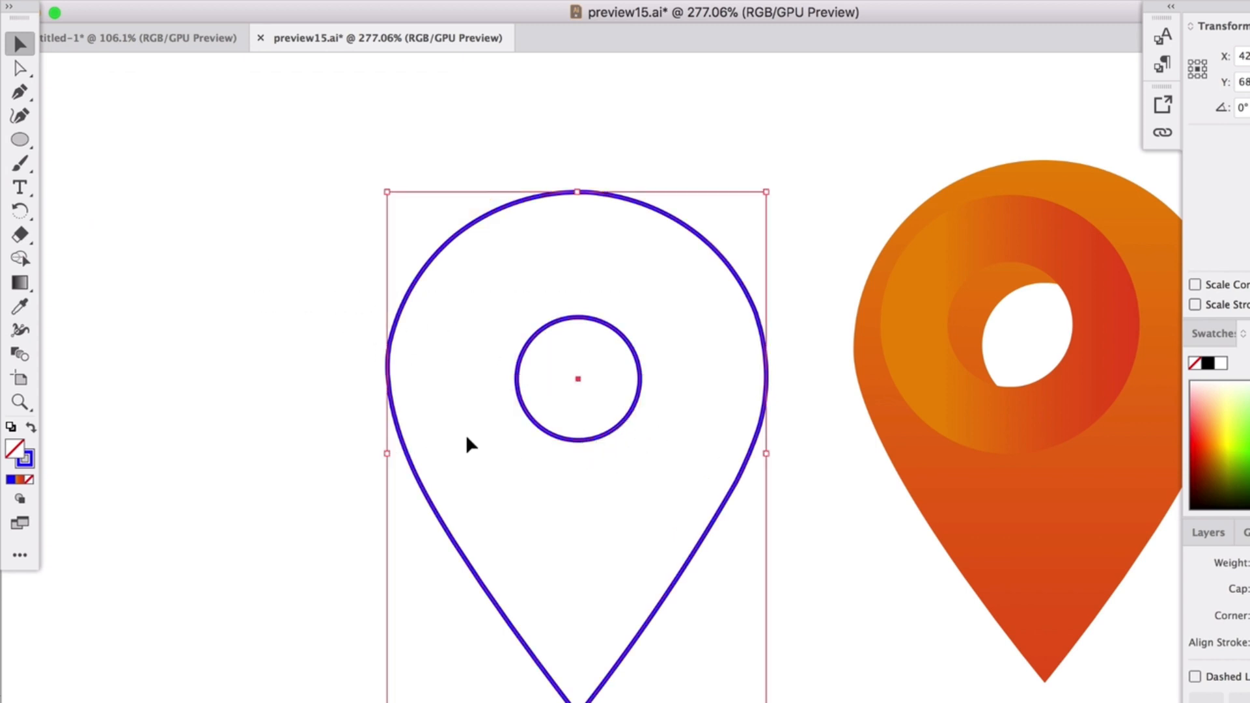
{"action": "left_click", "coordinate": [31, 424]}
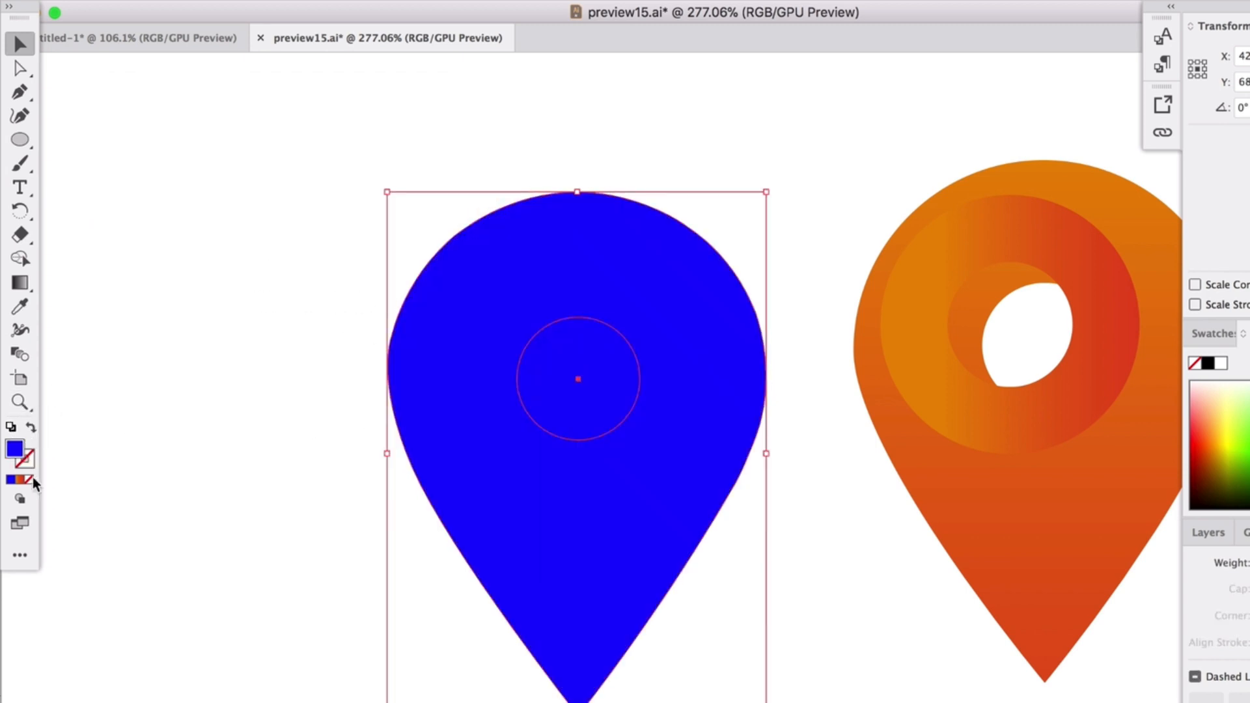
Step: Fill the inner circle with bright green to distinguish it from the blue pin
{"action": "left_click", "coordinate": [569, 402]}
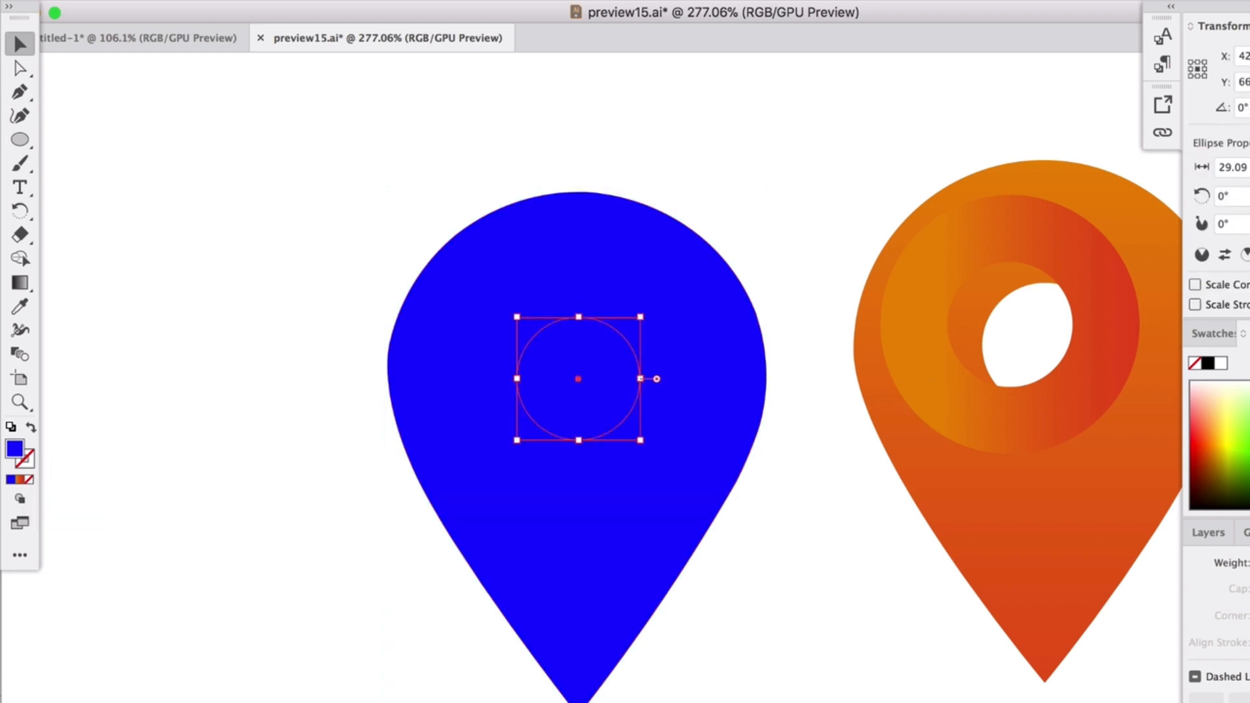
{"action": "left_click", "coordinate": [1248, 417]}
{"action": "left_click", "coordinate": [877, 194]}
Step: Try merging the pin and circle with Shape Builder, then try subtracting the blue body, undoing each attempt
{"action": "left_click_drag", "start_coordinate": [291, 287], "coordinate": [602, 441]}
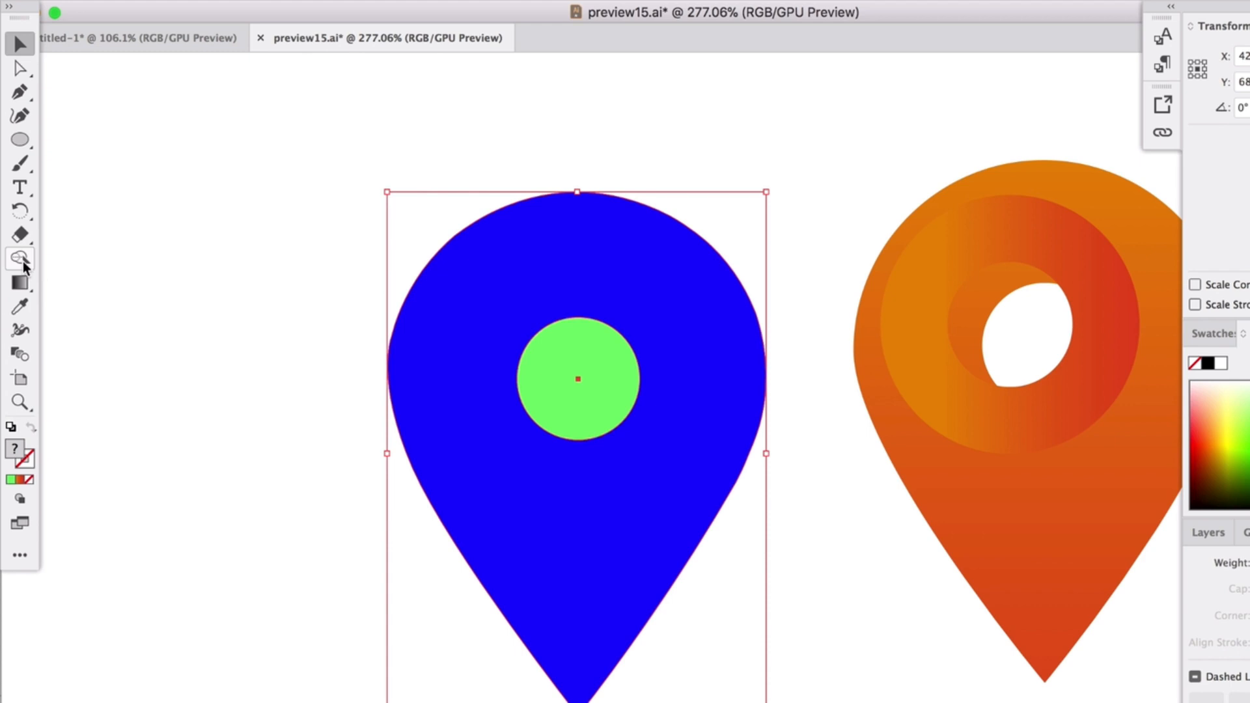
{"action": "left_click", "coordinate": [20, 258]}
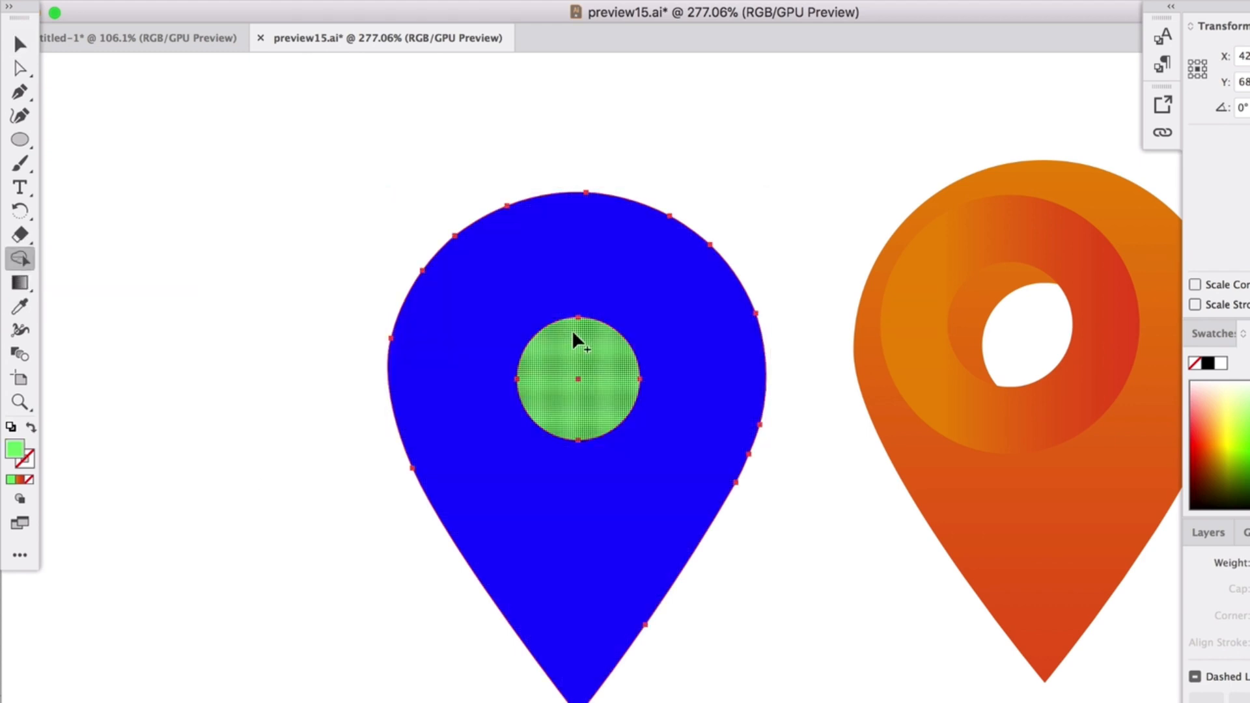
{"action": "left_click_drag", "start_coordinate": [449, 355], "coordinate": [573, 370]}
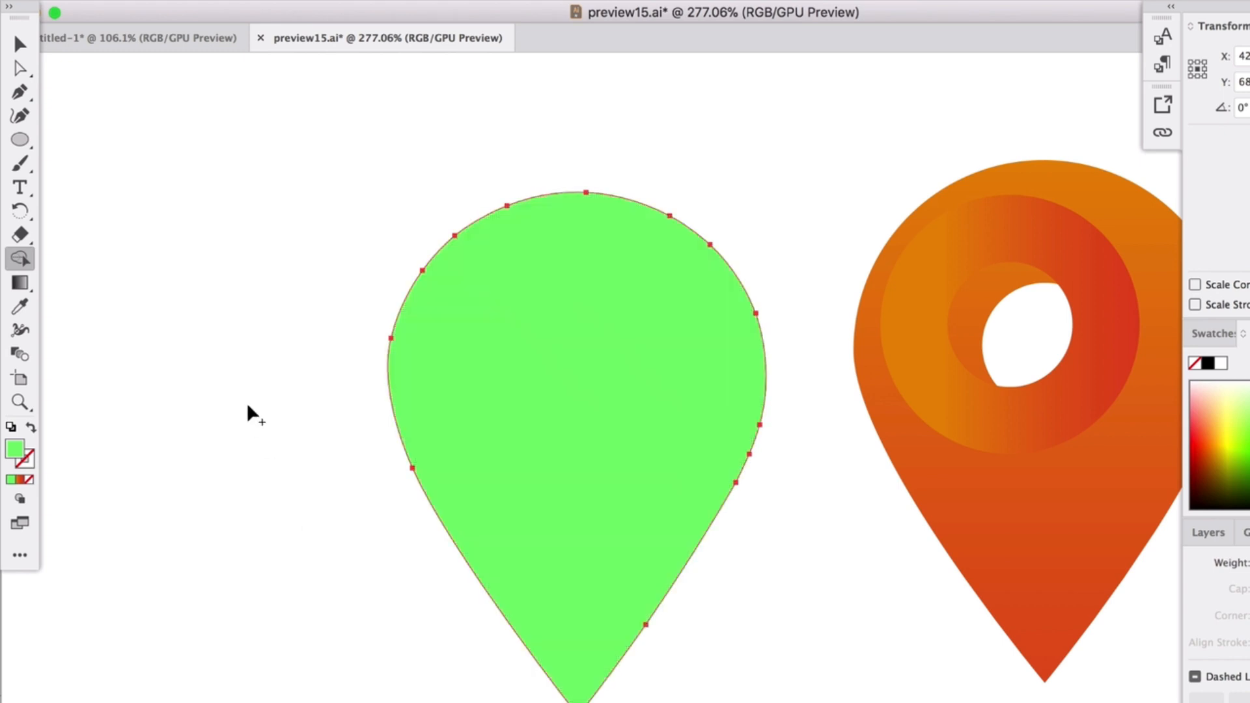
{"action": "key", "text": "super+z"}
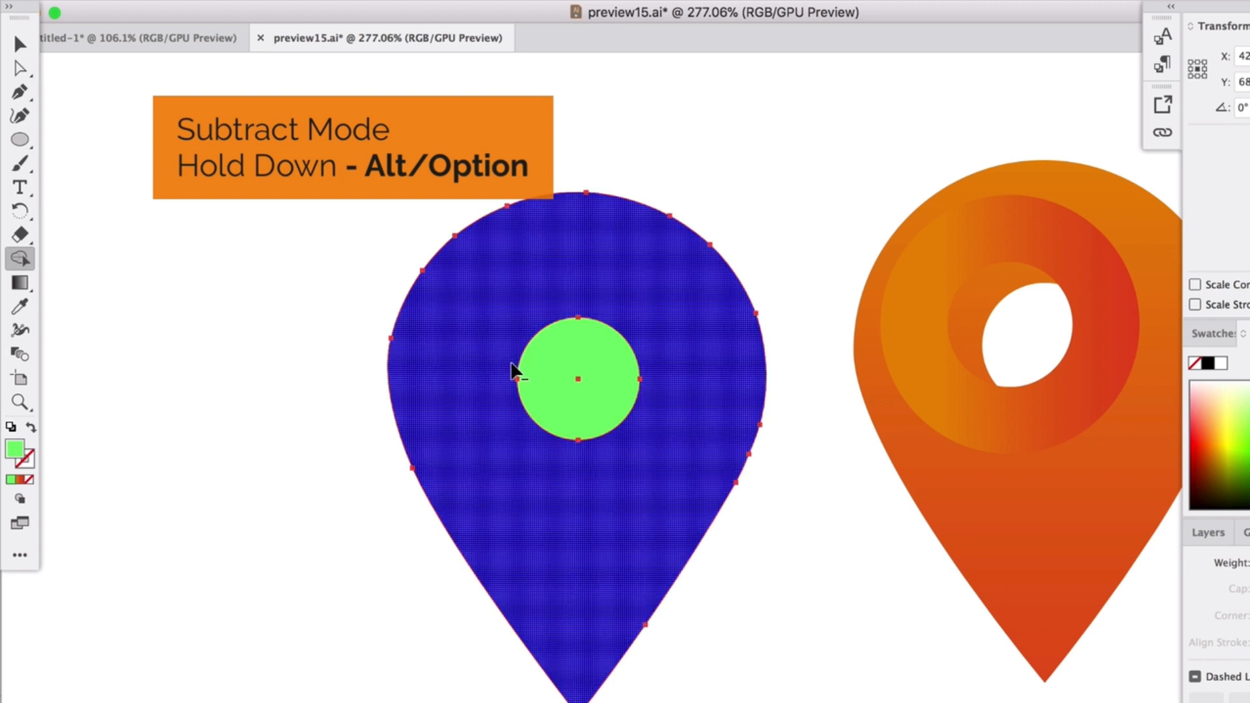
{"action": "left_click", "coordinate": [455, 319], "text": "alt"}
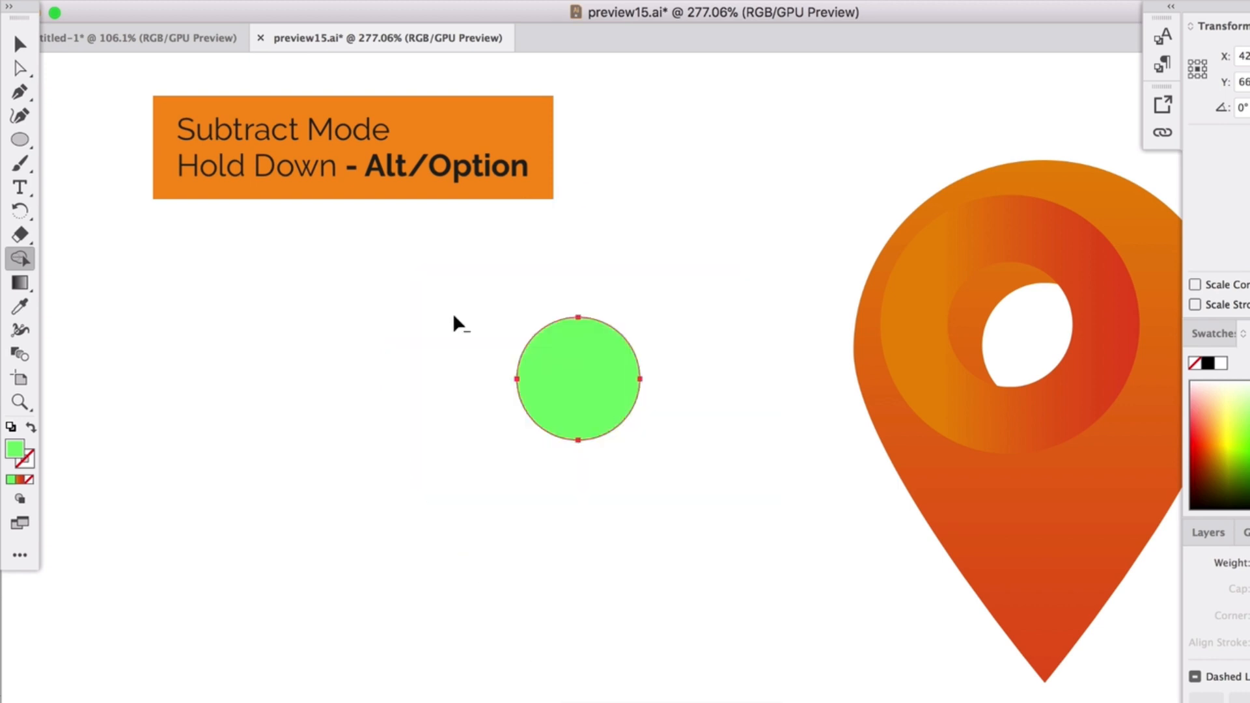
{"action": "key", "text": "super+z"}
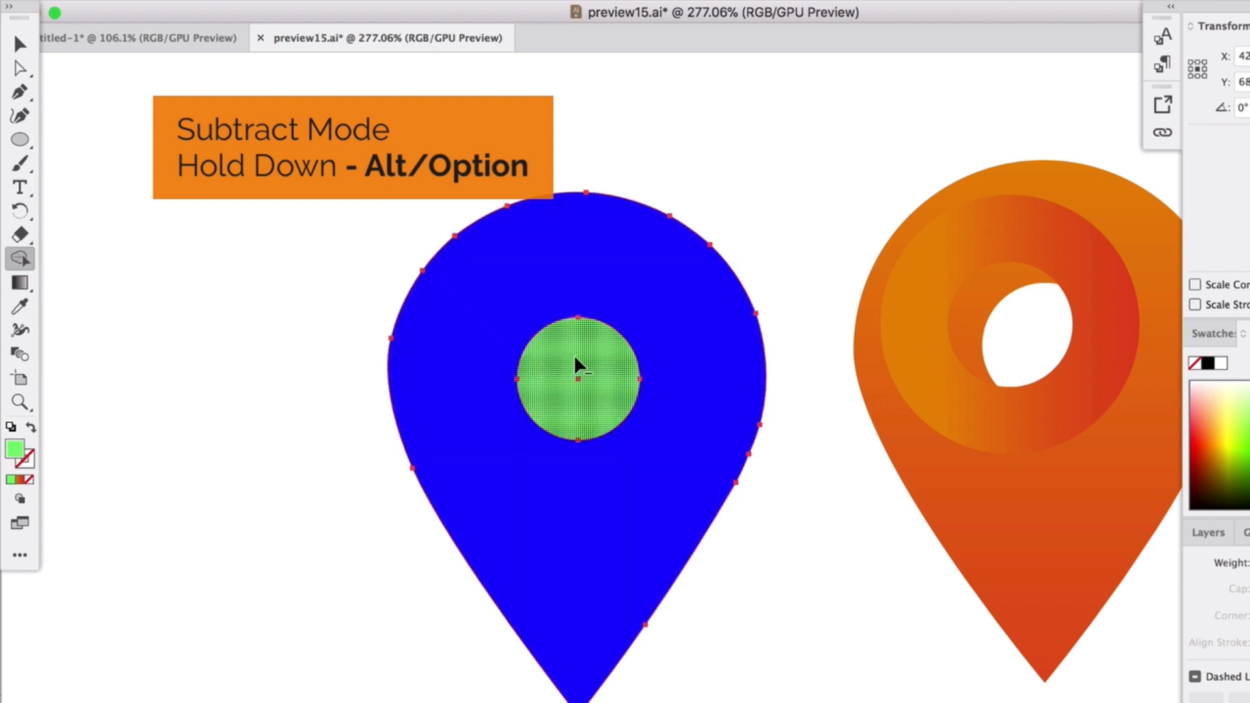
Step: Subtract the green circle from the blue pin with the Shape Builder tool
{"action": "left_click", "coordinate": [575, 360], "text": "alt"}
{"action": "key", "text": "v"}
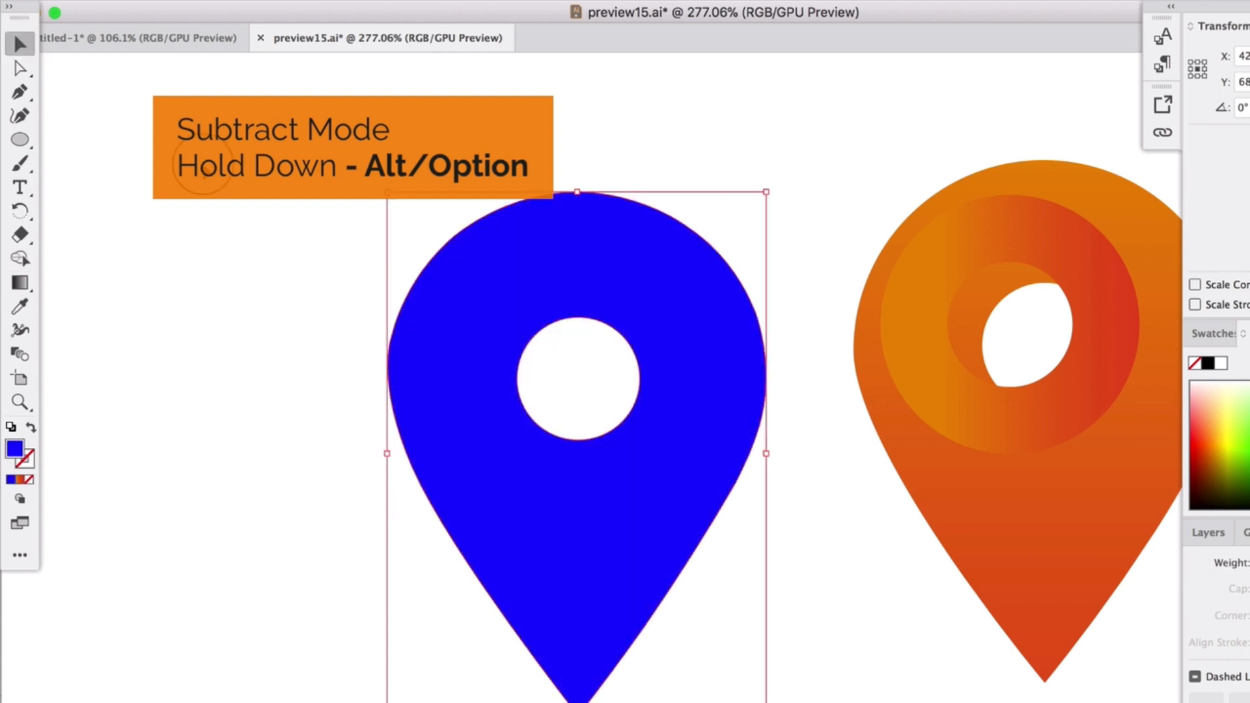
{"action": "left_click", "coordinate": [203, 165]}
Step: Move the gradient ring onto the blue pin so that it surrounds the hole
{"action": "left_click_drag", "start_coordinate": [601, 399], "coordinate": [485, 362]}
{"action": "left_click", "coordinate": [744, 130]}
{"action": "key", "text": "super+z"}
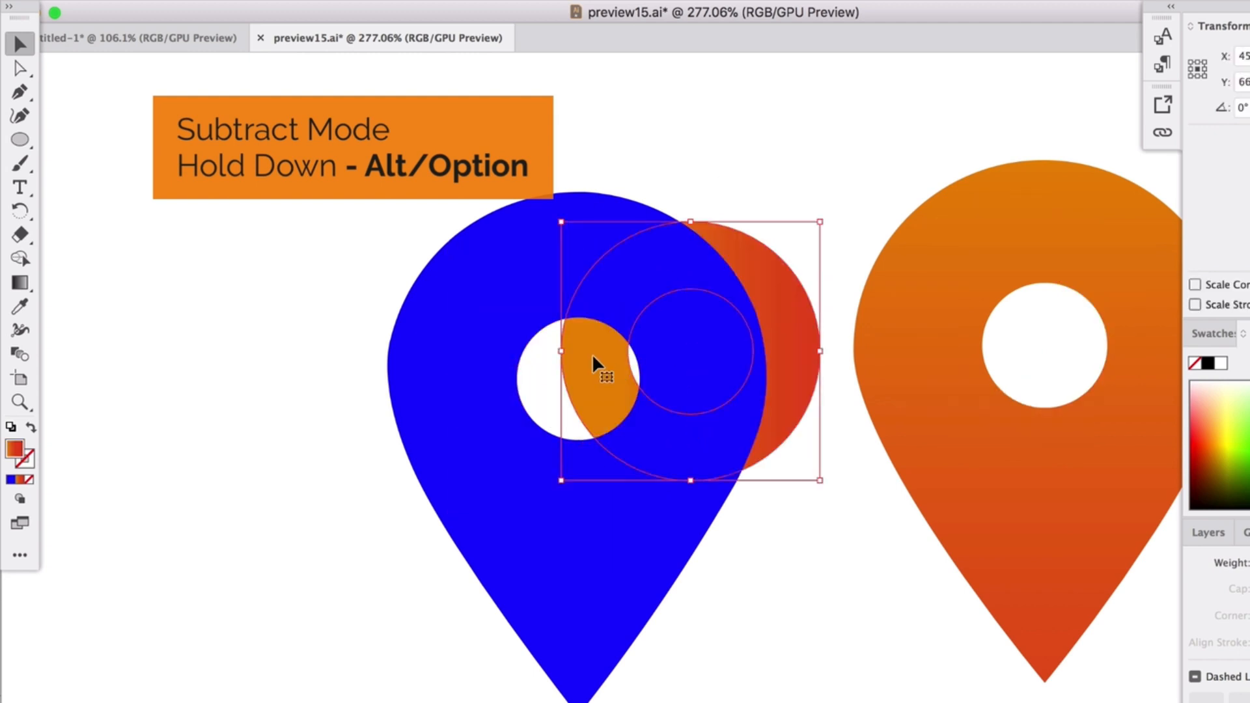
{"action": "left_click_drag", "start_coordinate": [592, 354], "coordinate": [489, 388]}
{"action": "left_click", "coordinate": [756, 127]}
Step: Bring the gradient ring to the front and nudge it to line up with the pin's hole
{"action": "right_click", "coordinate": [519, 366]}
{"action": "mouse_move", "coordinate": [678, 565]}
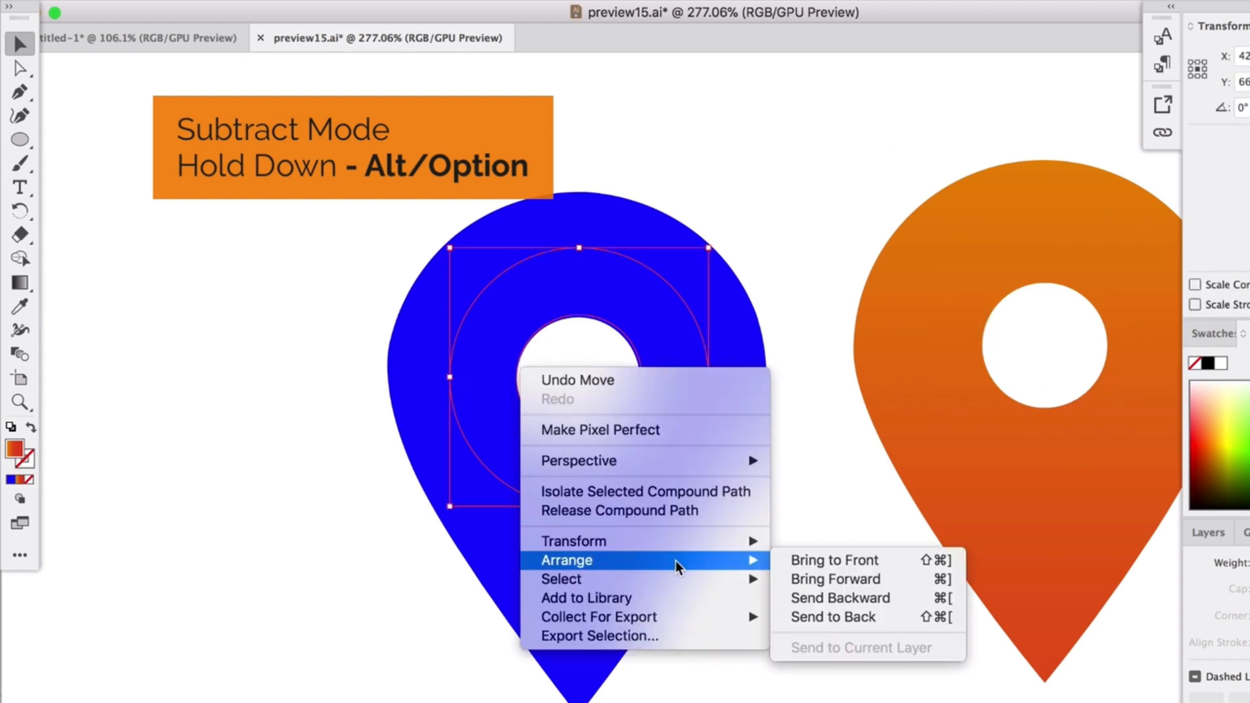
{"action": "left_click", "coordinate": [834, 560]}
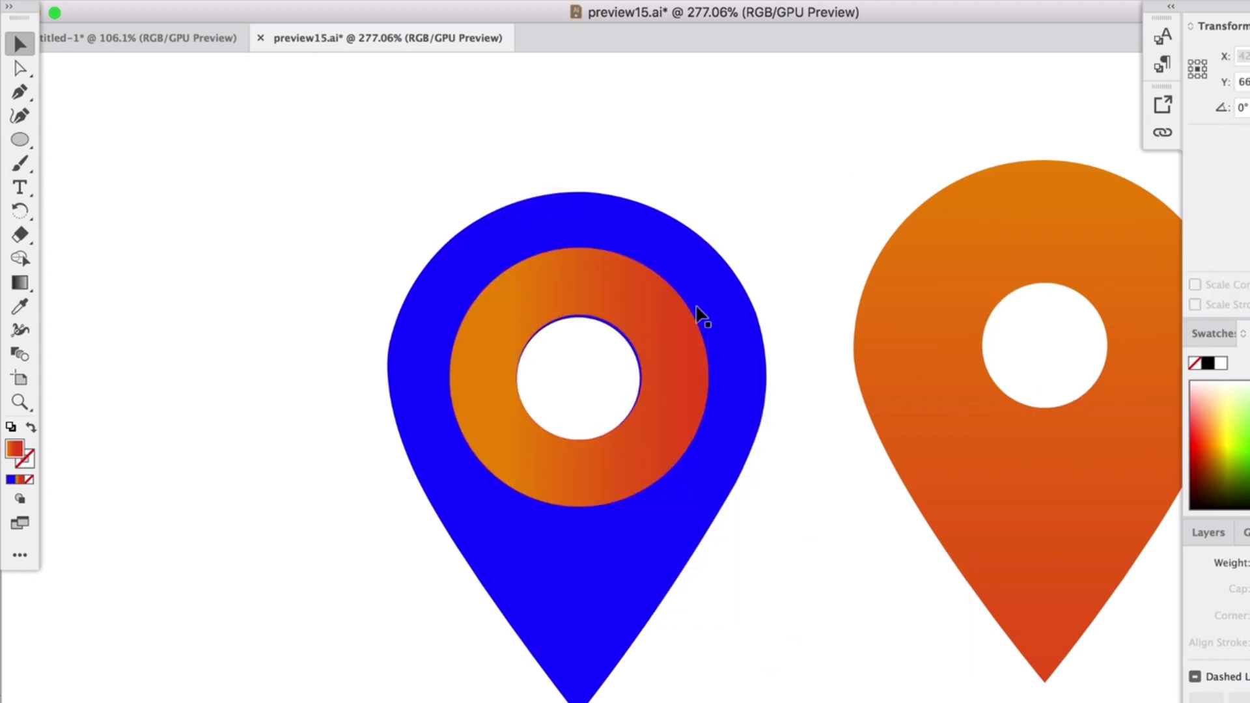
{"action": "left_click_drag", "start_coordinate": [664, 322], "coordinate": [663, 325]}
{"action": "left_click", "coordinate": [806, 223]}
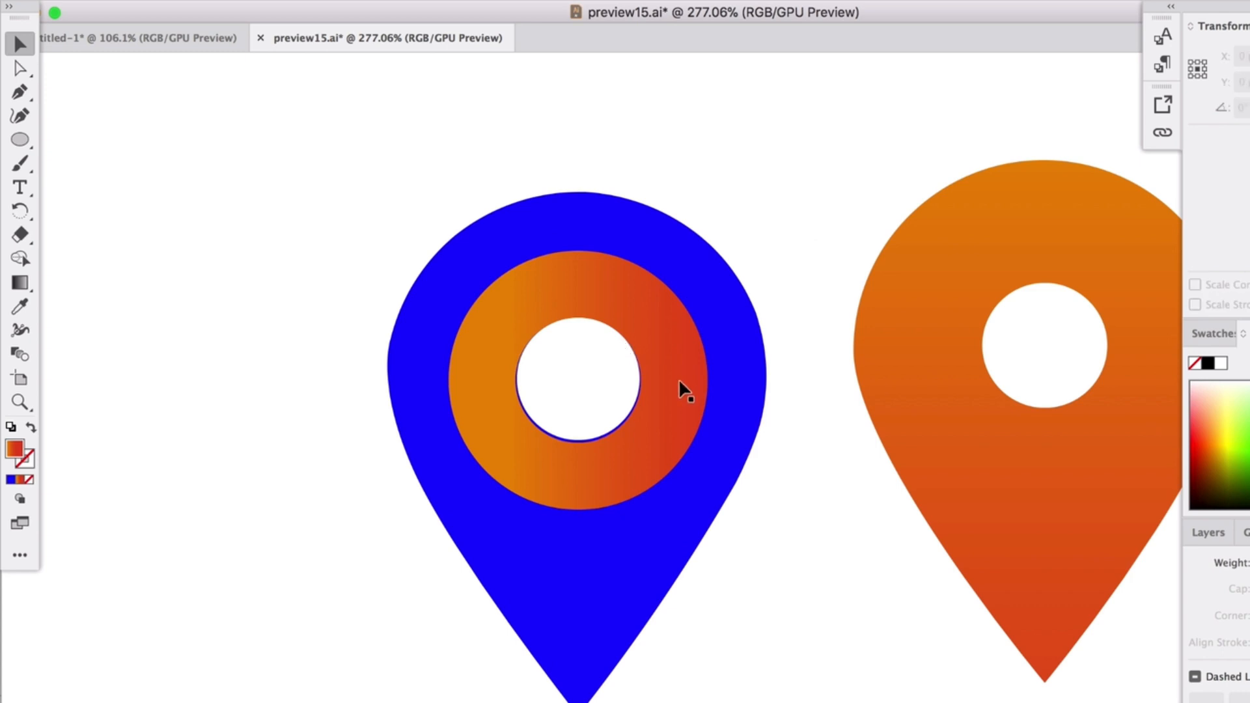
Step: Undo the ring placement, hole cut, recolouring and fill swap, back to the blue pin and circle outlines
{"action": "key", "text": "super+z"}
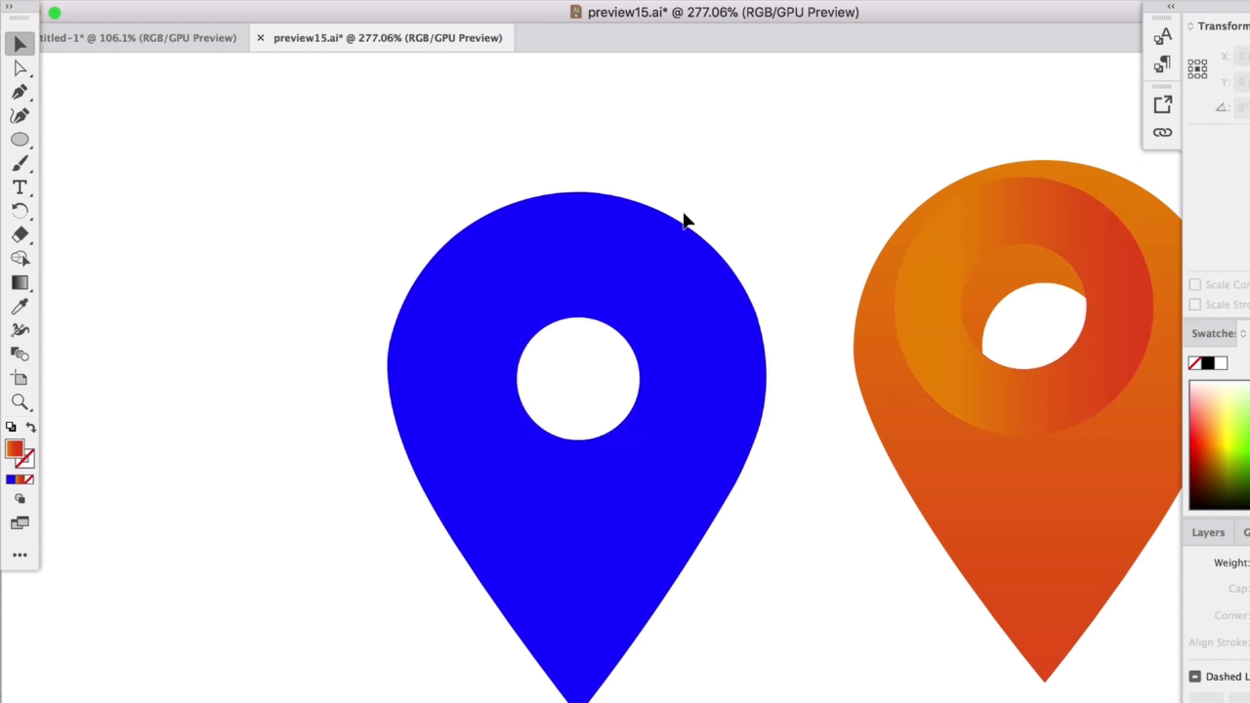
{"action": "key", "text": "super+z"}
{"action": "key", "text": "super+z"}
{"action": "key", "text": "super+z"}
{"action": "key", "text": "super+z"}
{"action": "key", "text": "super+z"}
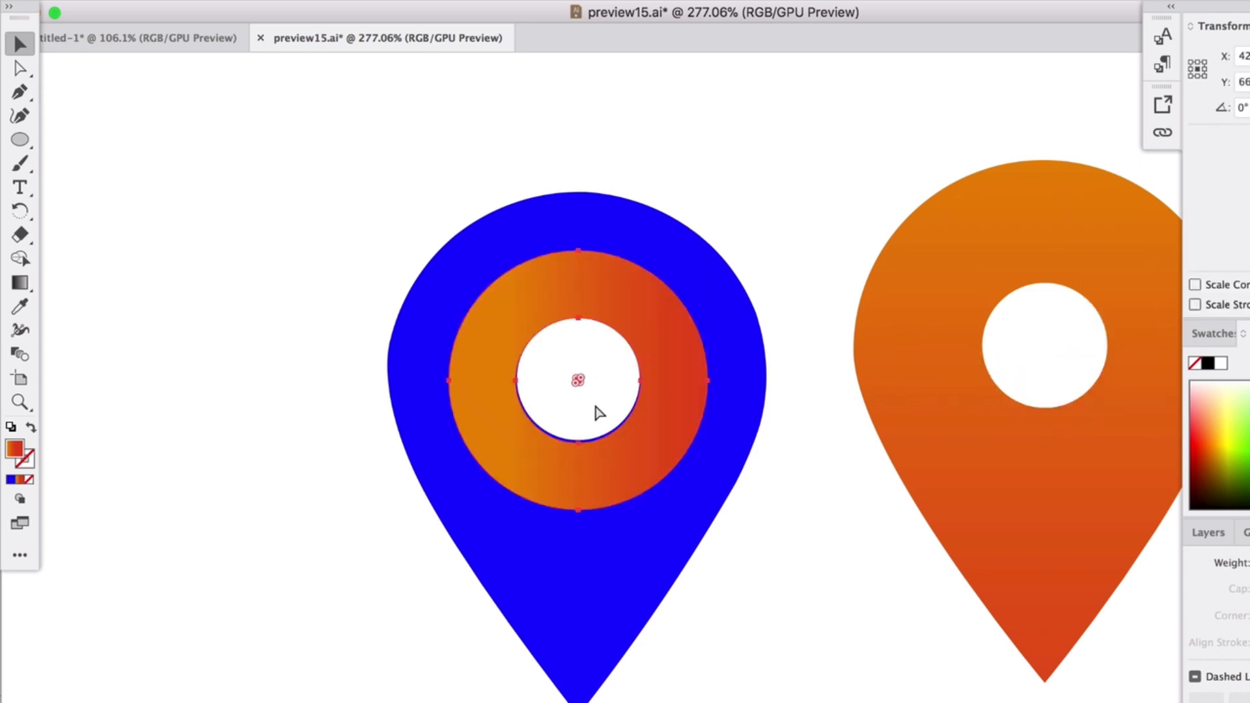
{"action": "key", "text": "super+z"}
{"action": "key", "text": "super+z"}
{"action": "key", "text": "super+z"}
{"action": "key", "text": "super+z"}
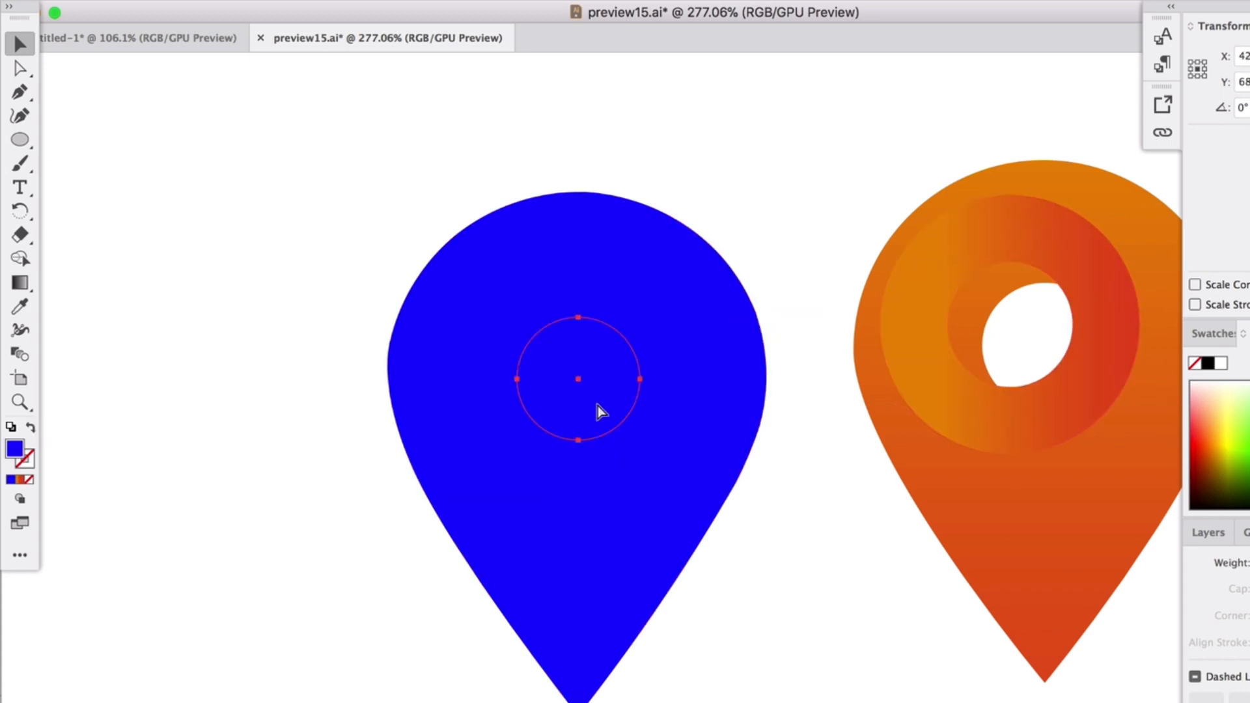
{"action": "key", "text": "super+z"}
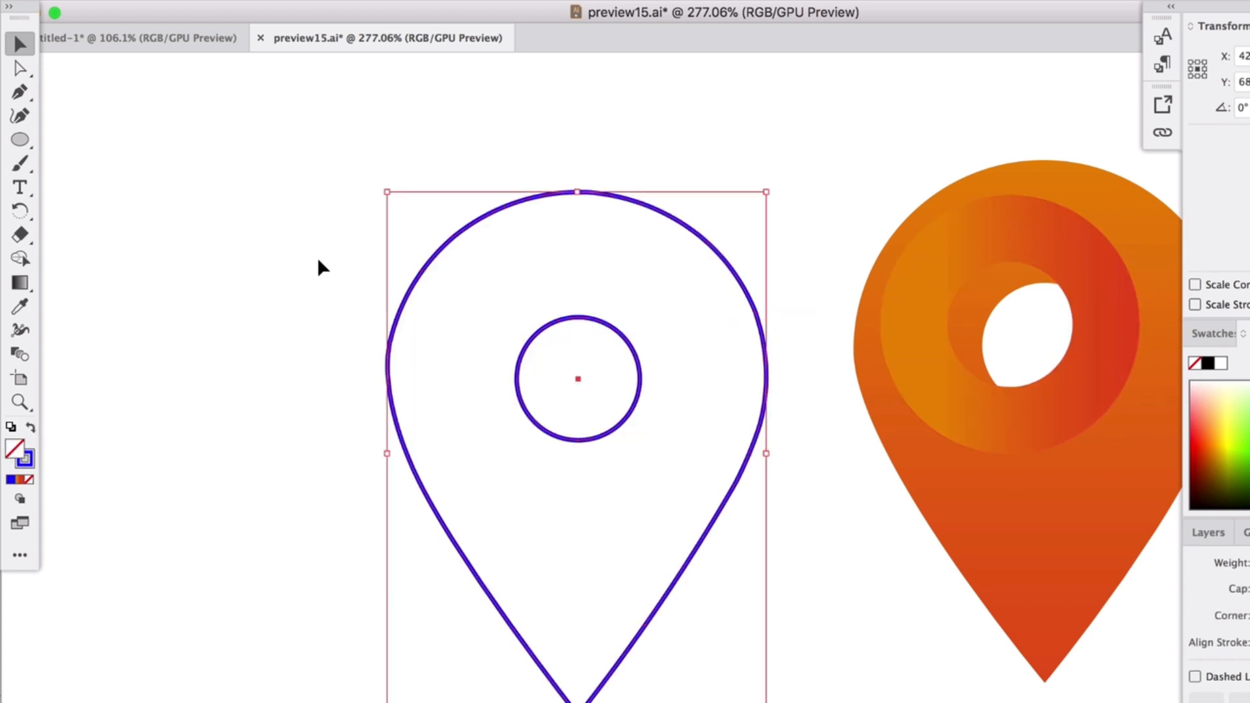
Step: Swap fill and stroke on both blue outlines again, and recolour the inner circle bright green
{"action": "left_click_drag", "start_coordinate": [314, 252], "coordinate": [575, 417]}
{"action": "left_click", "coordinate": [30, 427]}
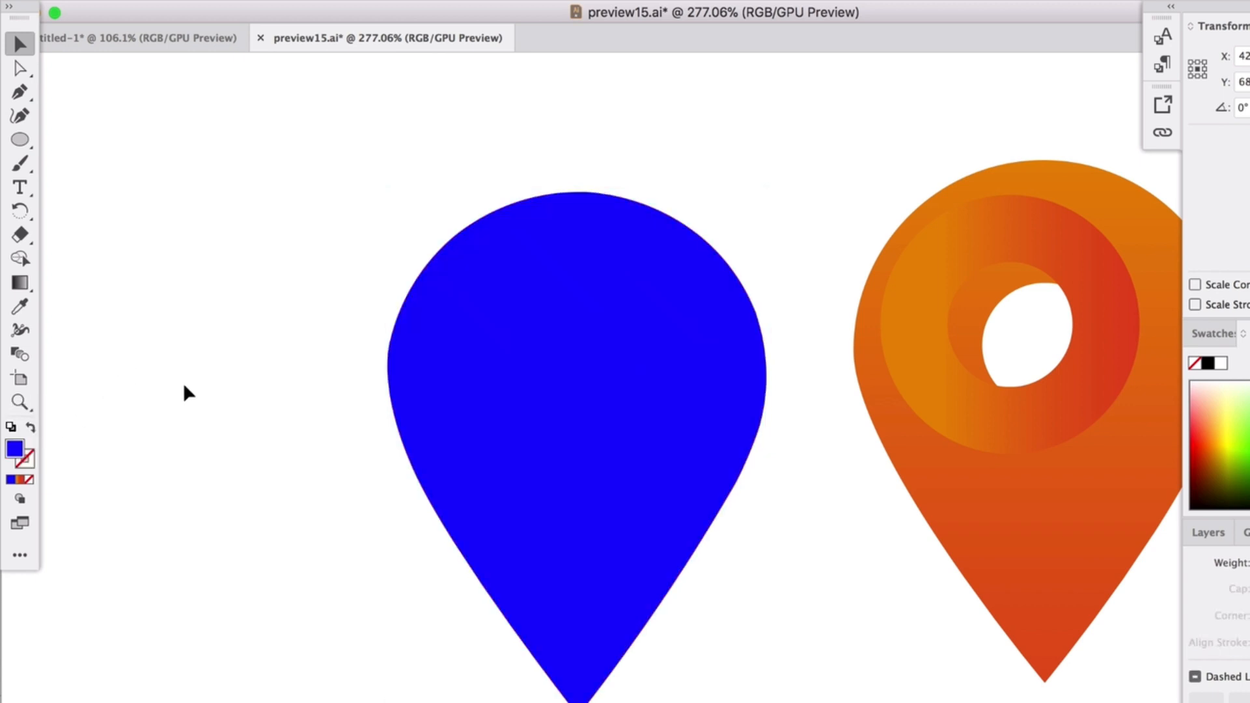
{"action": "left_click", "coordinate": [556, 381]}
{"action": "left_click", "coordinate": [1246, 427]}
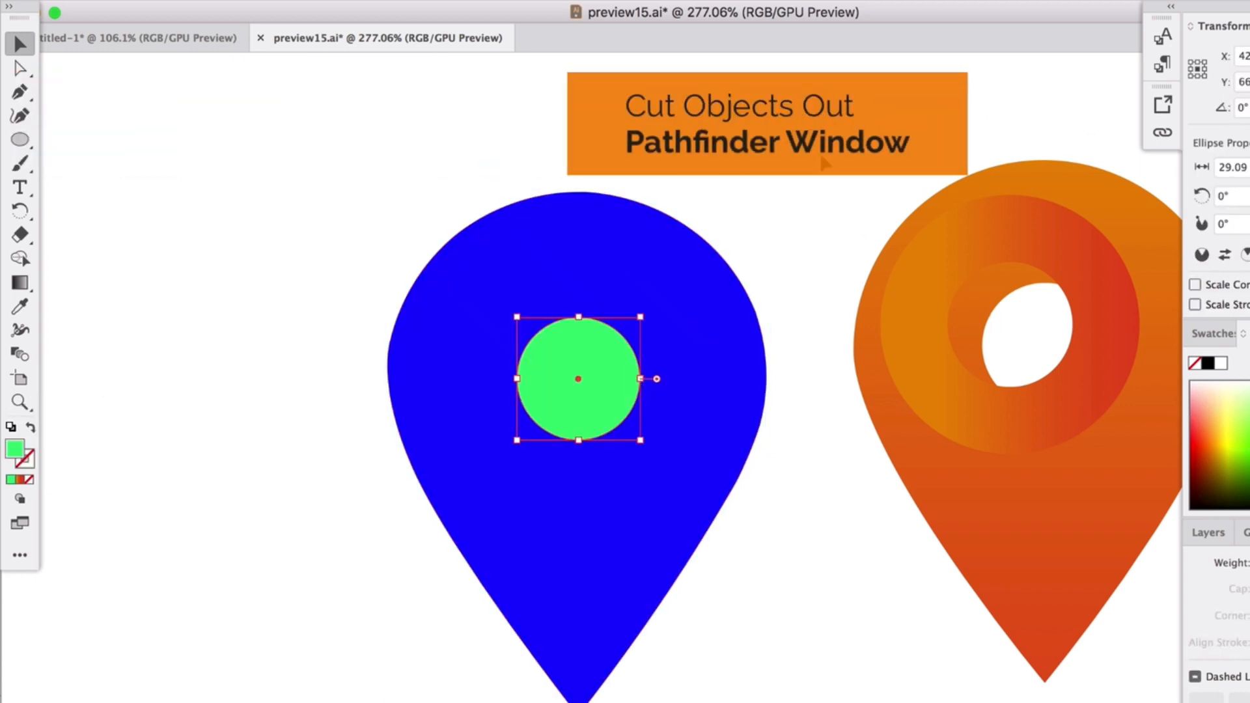
{"action": "left_click", "coordinate": [720, 164]}
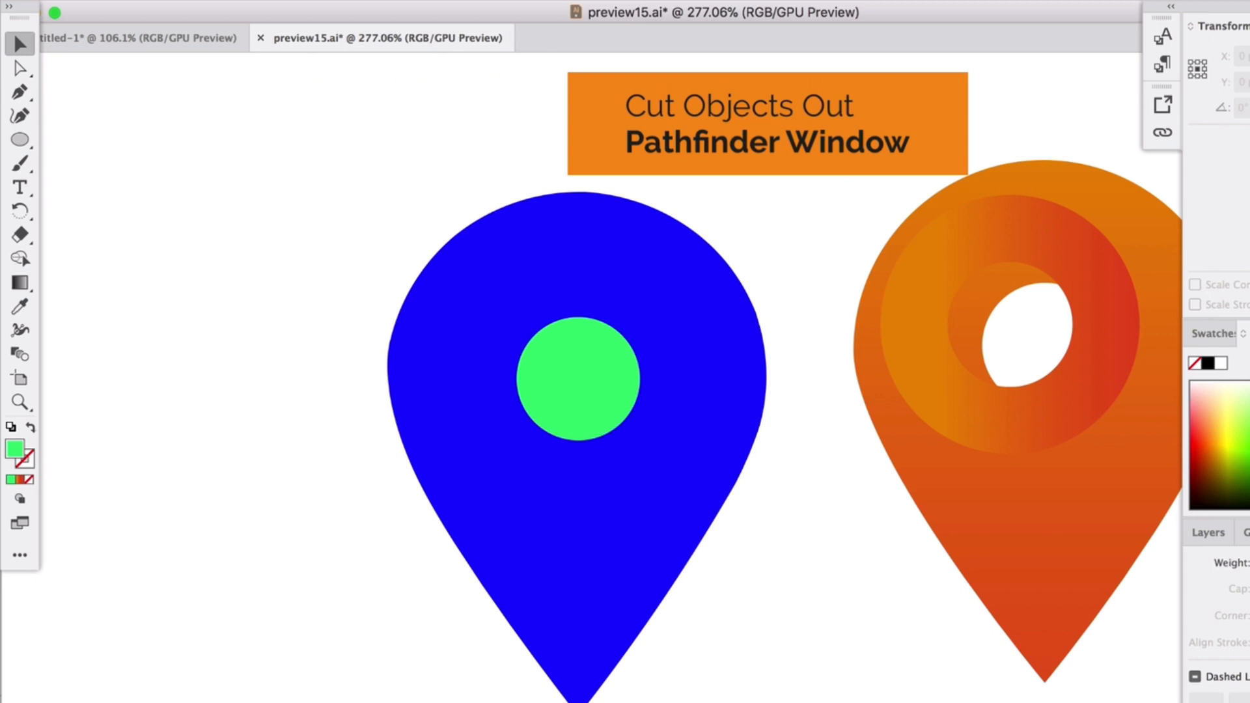
Step: Open the Pathfinder window and place it in the empty space beside the blue pin
{"action": "left_click", "coordinate": [539, 1]}
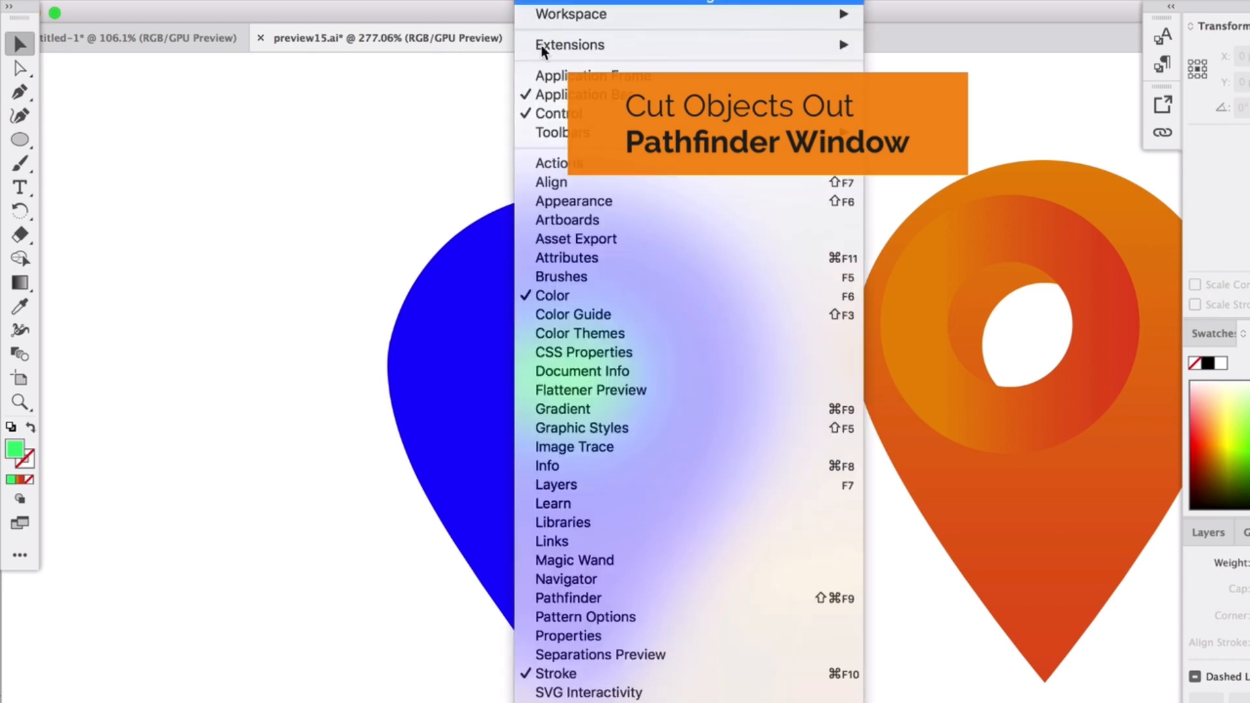
{"action": "left_click", "coordinate": [584, 598]}
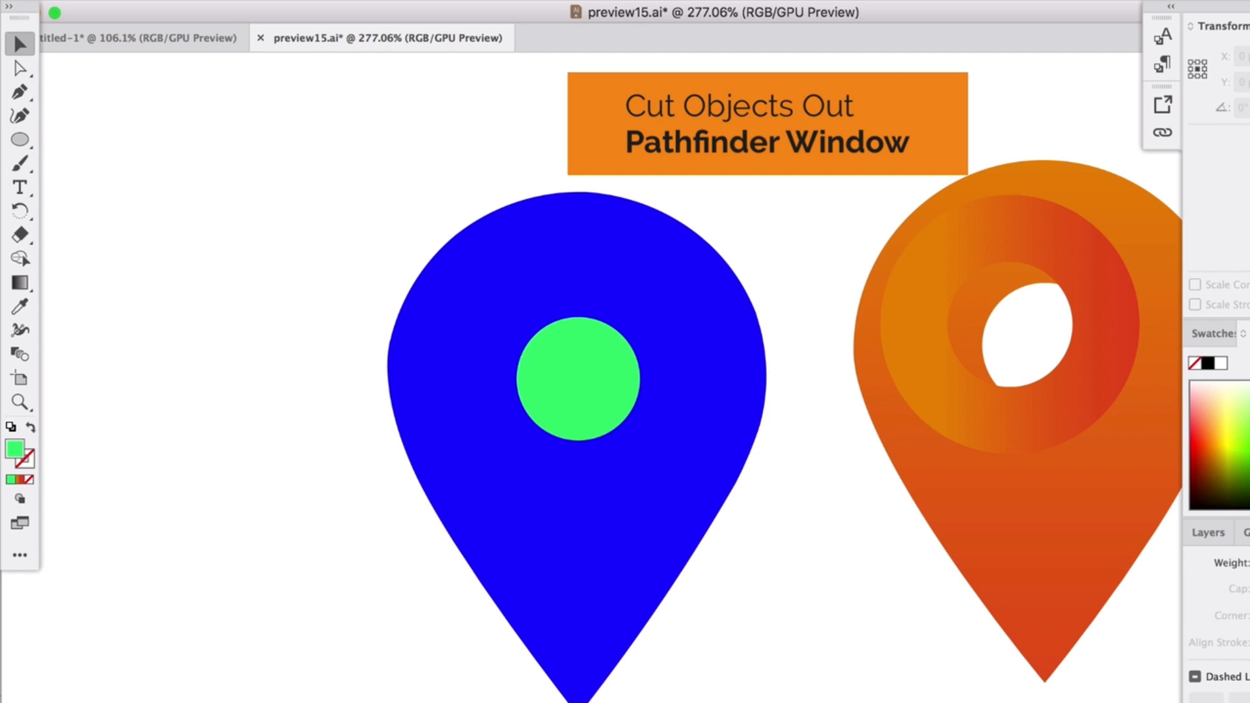
{"action": "left_click_drag", "start_coordinate": [1014, 402], "coordinate": [139, 112]}
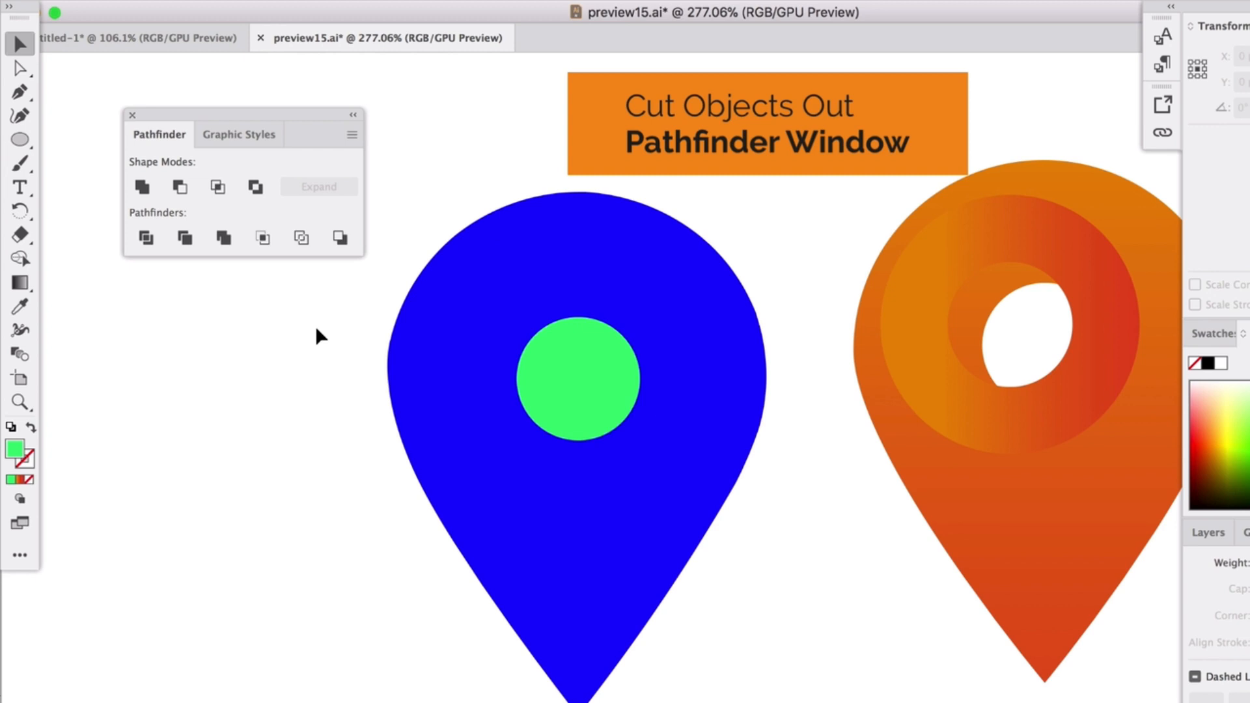
Step: Try Pathfinder's Exclude on the blue pin and green circle, then undo it
{"action": "left_click_drag", "start_coordinate": [304, 319], "coordinate": [704, 475]}
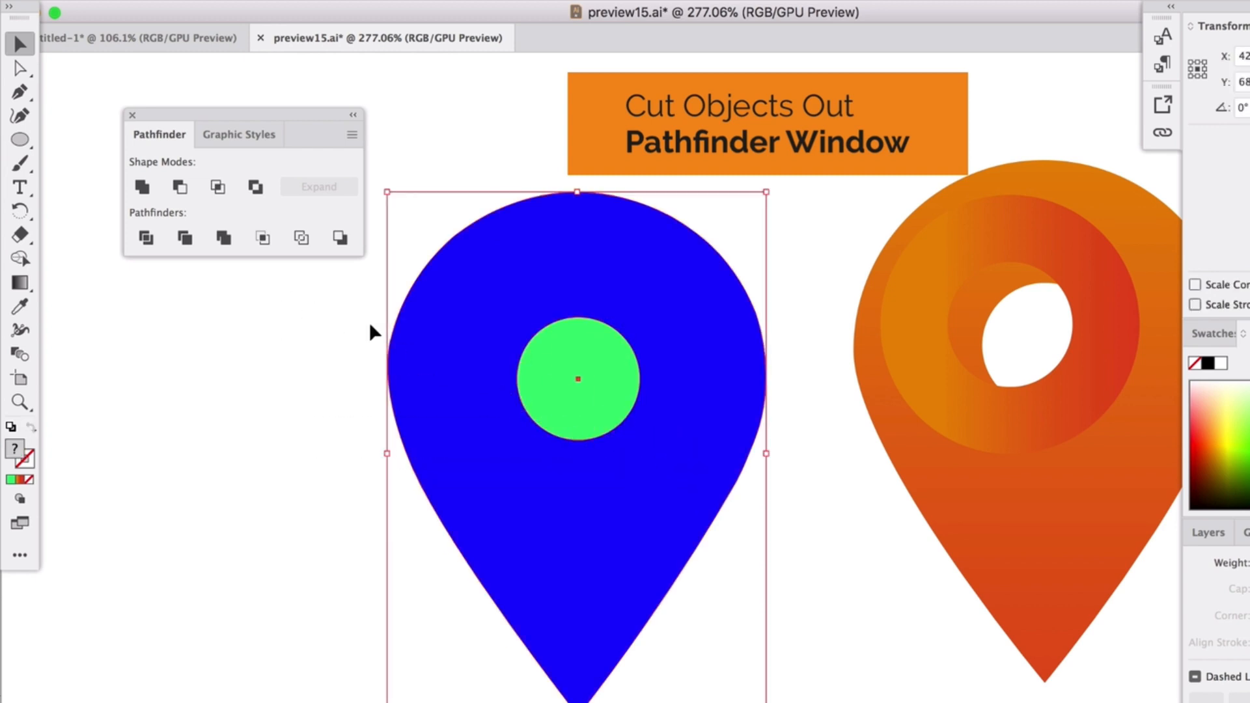
{"action": "left_click", "coordinate": [258, 188]}
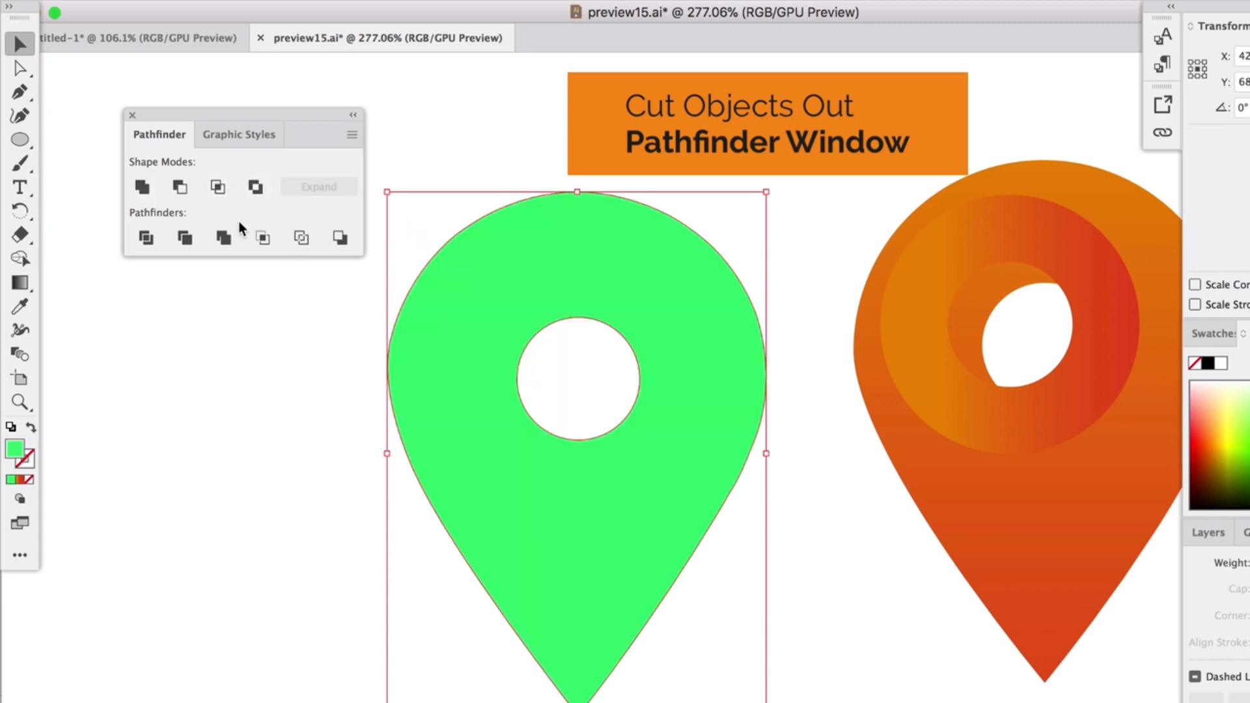
{"action": "key", "text": "super+z"}
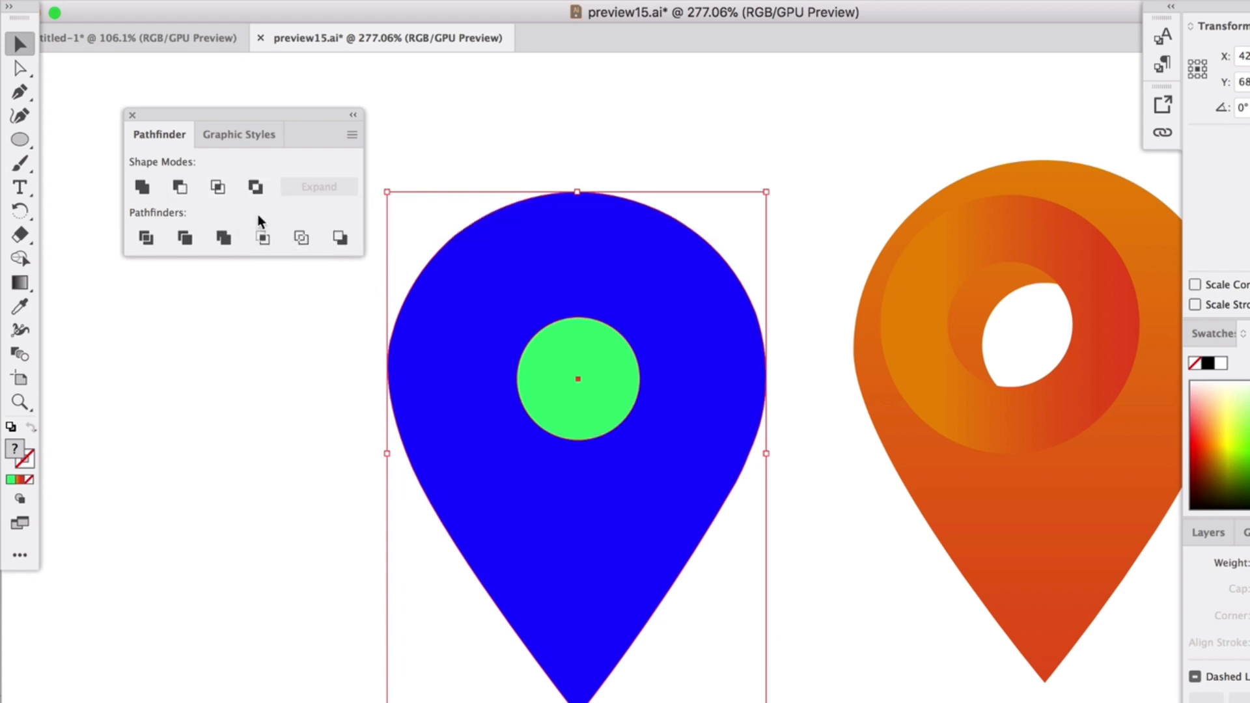
Step: Cut the circle out of the pin with Pathfinder's Exclude, close Pathfinder, and select the combined shape
{"action": "left_click", "coordinate": [291, 325]}
{"action": "left_click_drag", "start_coordinate": [329, 326], "coordinate": [626, 456]}
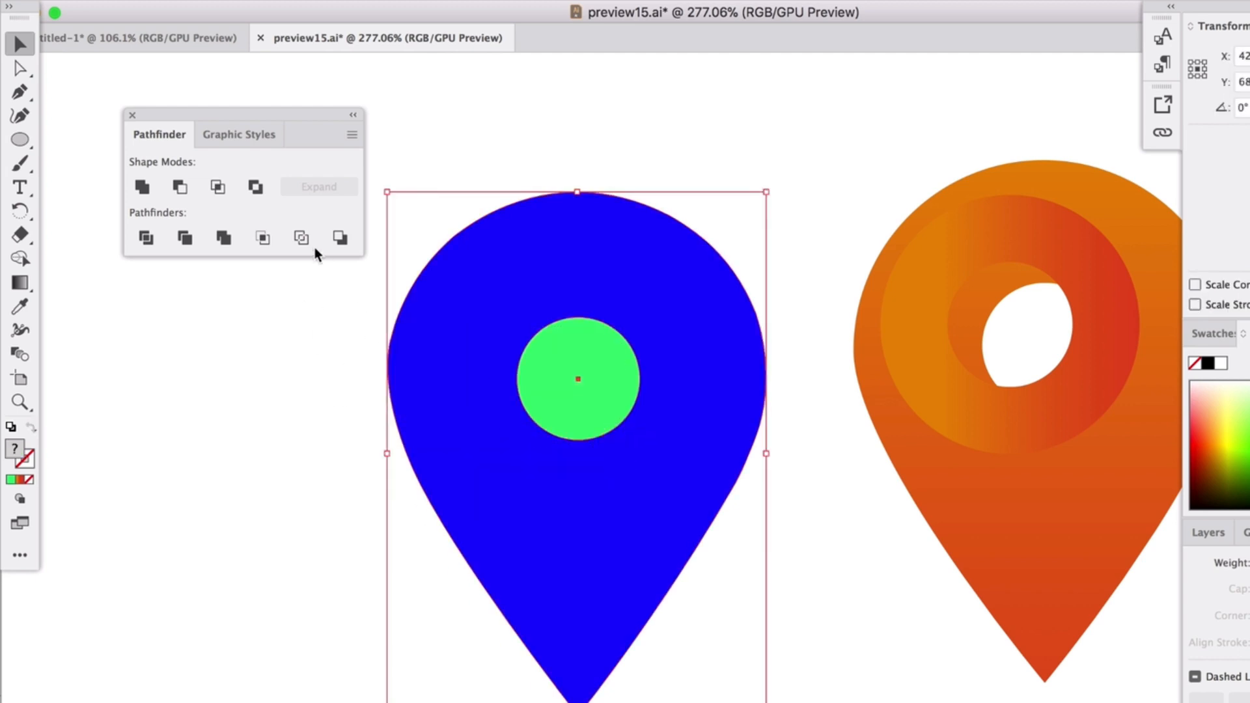
{"action": "left_click", "coordinate": [263, 190]}
{"action": "left_click", "coordinate": [307, 545]}
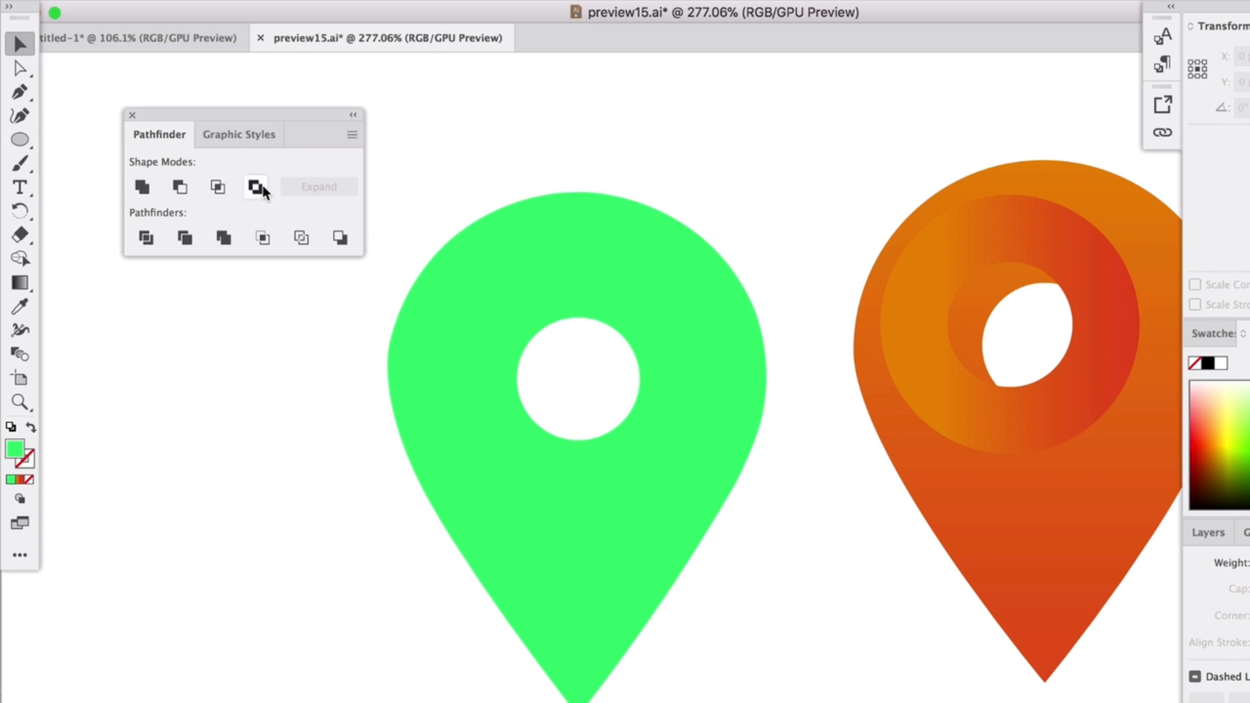
{"action": "left_click", "coordinate": [132, 118]}
{"action": "left_click", "coordinate": [608, 440]}
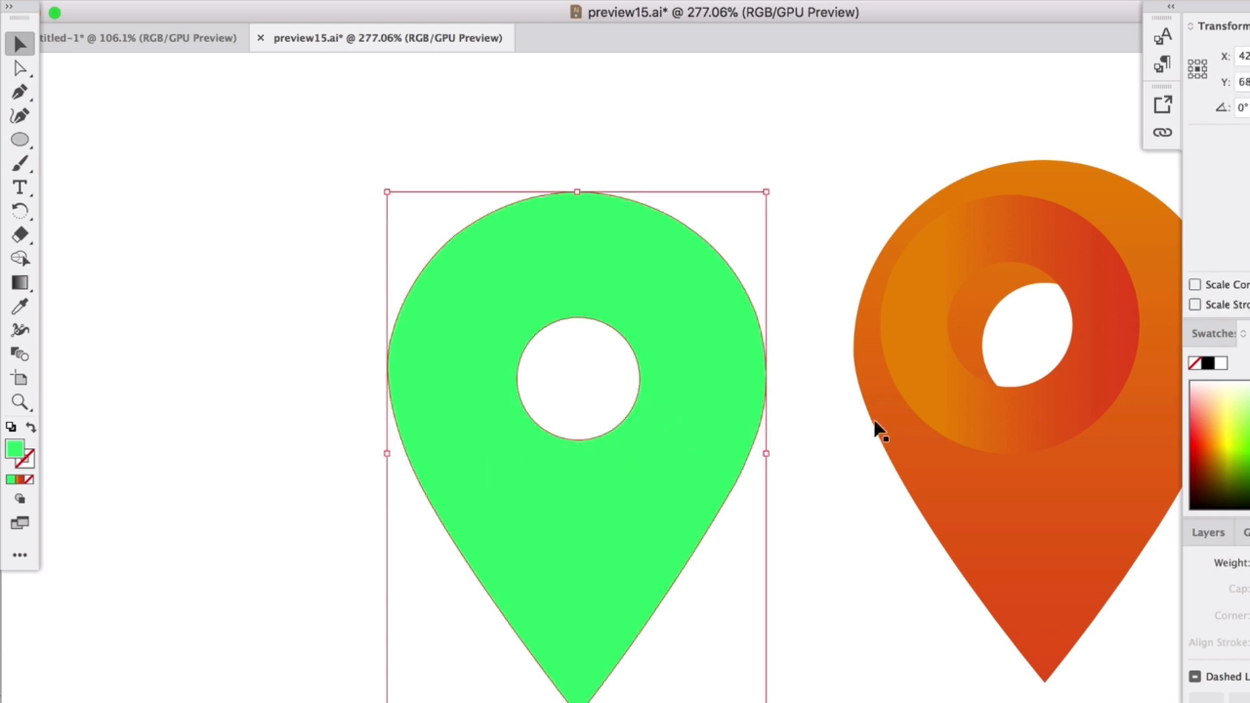
Step: Move the gradient ring off the orange pin to the empty space on the green pin's other side
{"action": "left_click", "coordinate": [986, 431]}
{"action": "left_click_drag", "start_coordinate": [985, 431], "coordinate": [175, 427]}
{"action": "scroll", "coordinate": [331, 256], "scroll_direction": "left", "scroll_amount": 5}
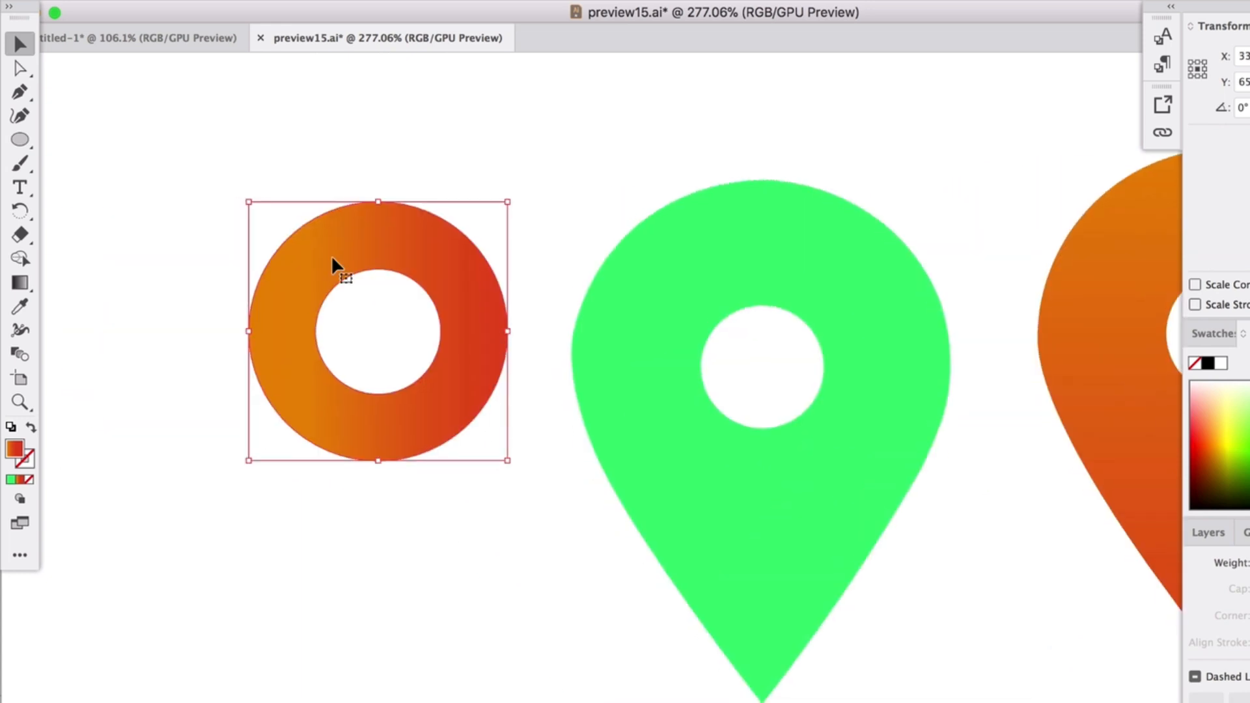
Step: Draw a circle about 61 px wide overlapping the gradient ring and swap its fill to a blue outline
{"action": "left_click", "coordinate": [373, 178]}
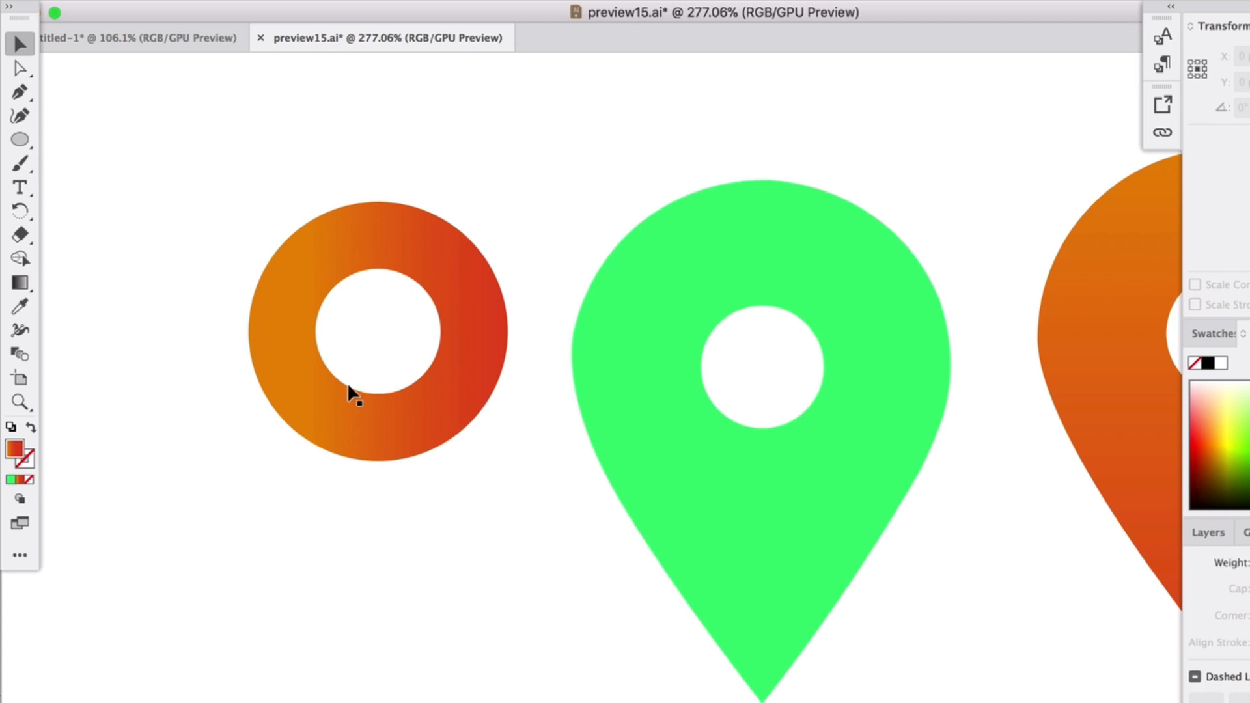
{"action": "left_click", "coordinate": [20, 143]}
{"action": "left_click", "coordinate": [13, 141]}
{"action": "left_click", "coordinate": [77, 163]}
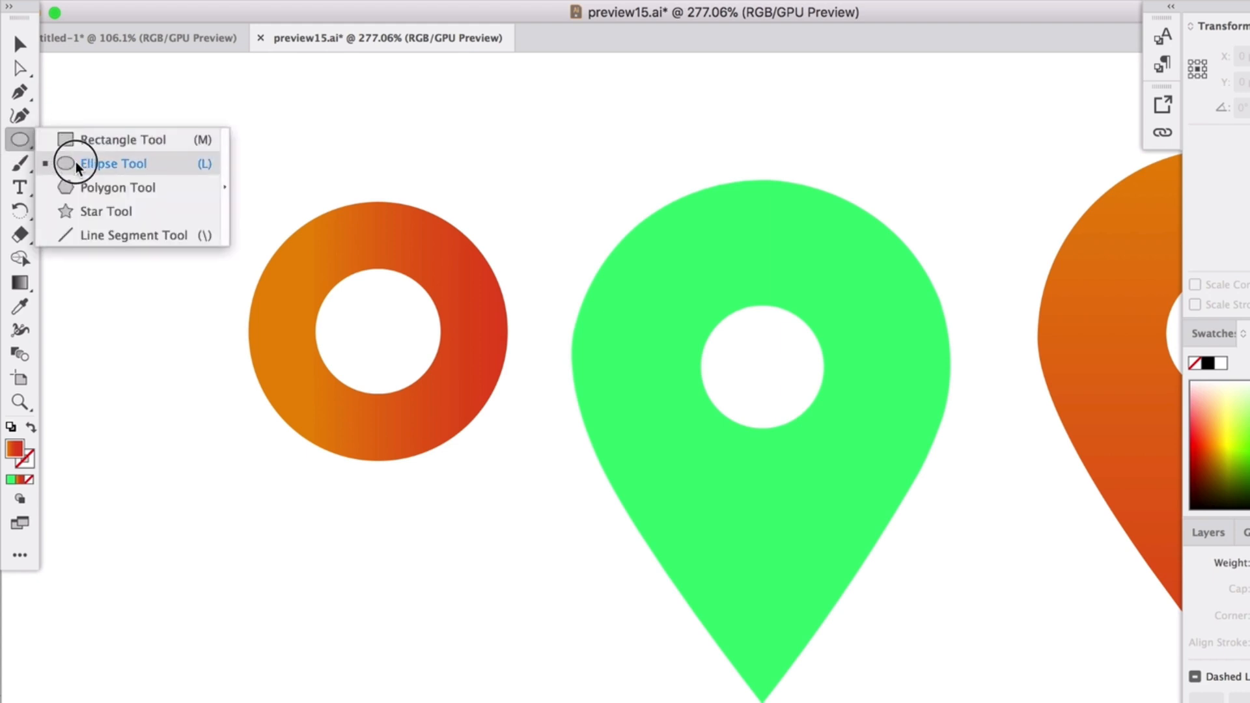
{"action": "left_click_drag", "start_coordinate": [160, 143], "coordinate": [419, 401]}
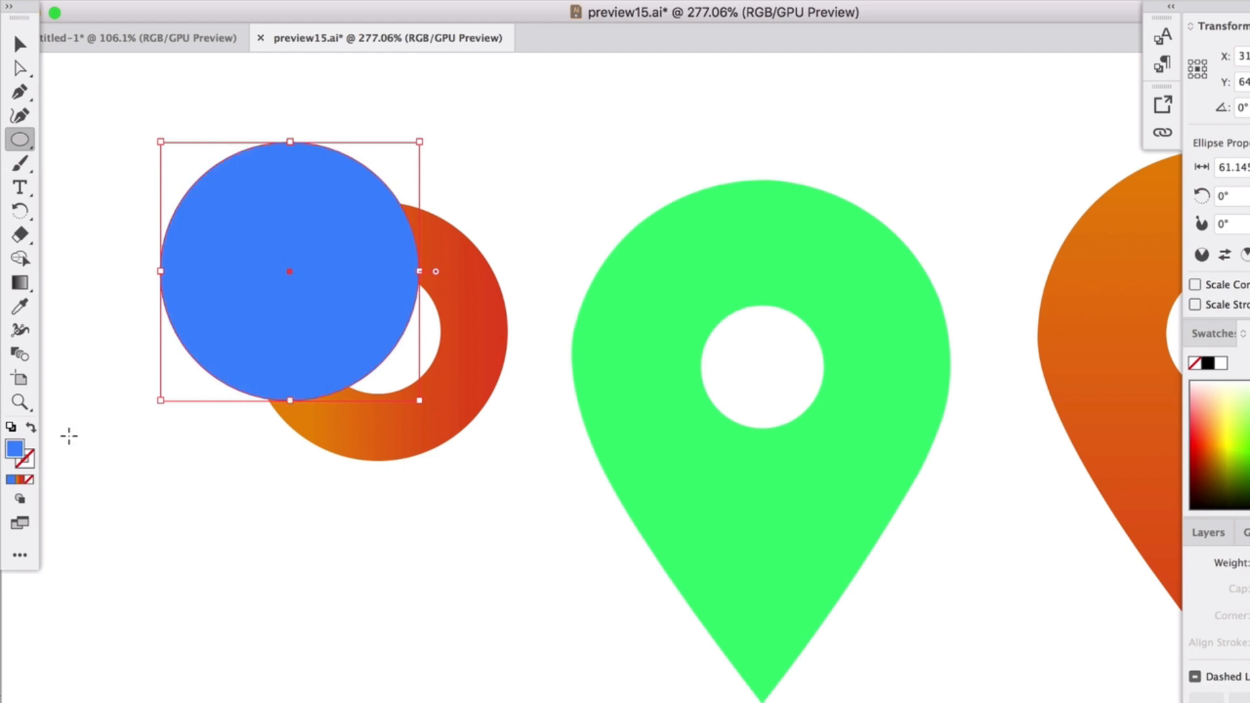
{"action": "left_click", "coordinate": [31, 427]}
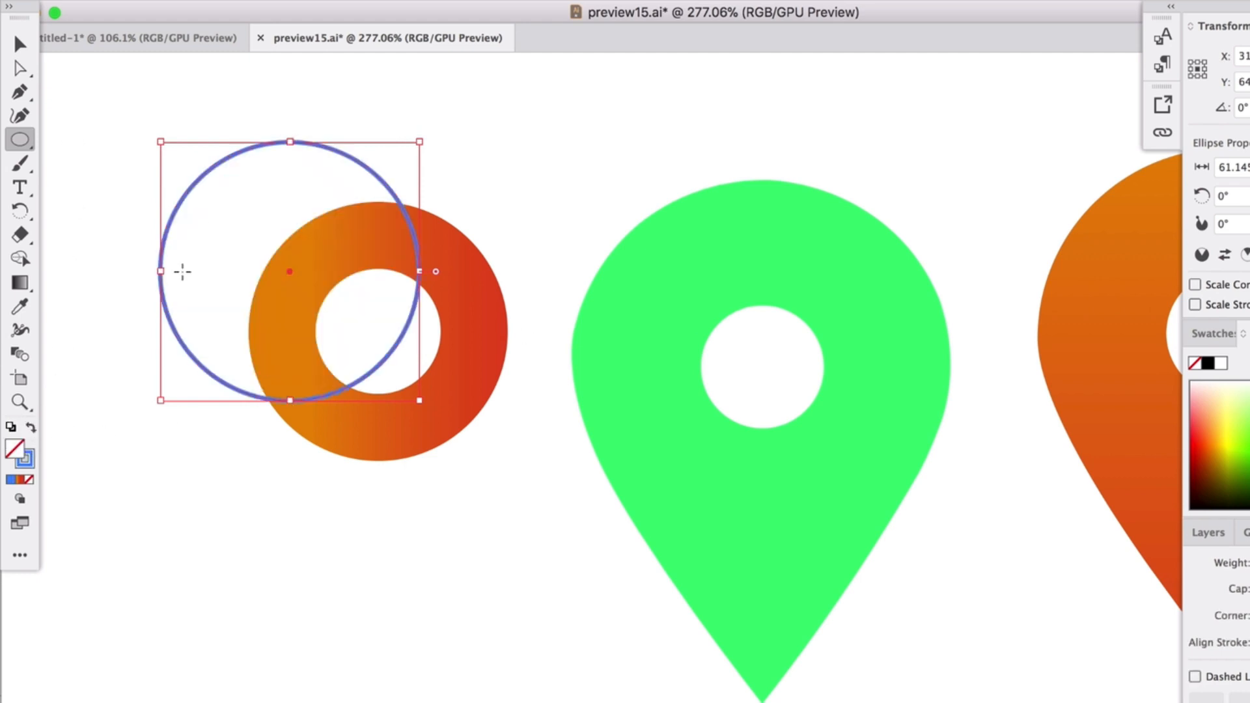
Step: Resize the blue outlined circle to about 46 px wide and centre it within the gradient ring's band
{"action": "mouse_move", "coordinate": [419, 141]}
{"action": "left_mouse_down"}
{"action": "mouse_move", "coordinate": [410, 134]}
{"action": "mouse_move", "coordinate": [339, 222]}
{"action": "mouse_move", "coordinate": [435, 311]}
{"action": "mouse_move", "coordinate": [404, 276]}
{"action": "left_mouse_up"}
{"action": "left_click", "coordinate": [17, 44]}
{"action": "key", "text": "Delete"}
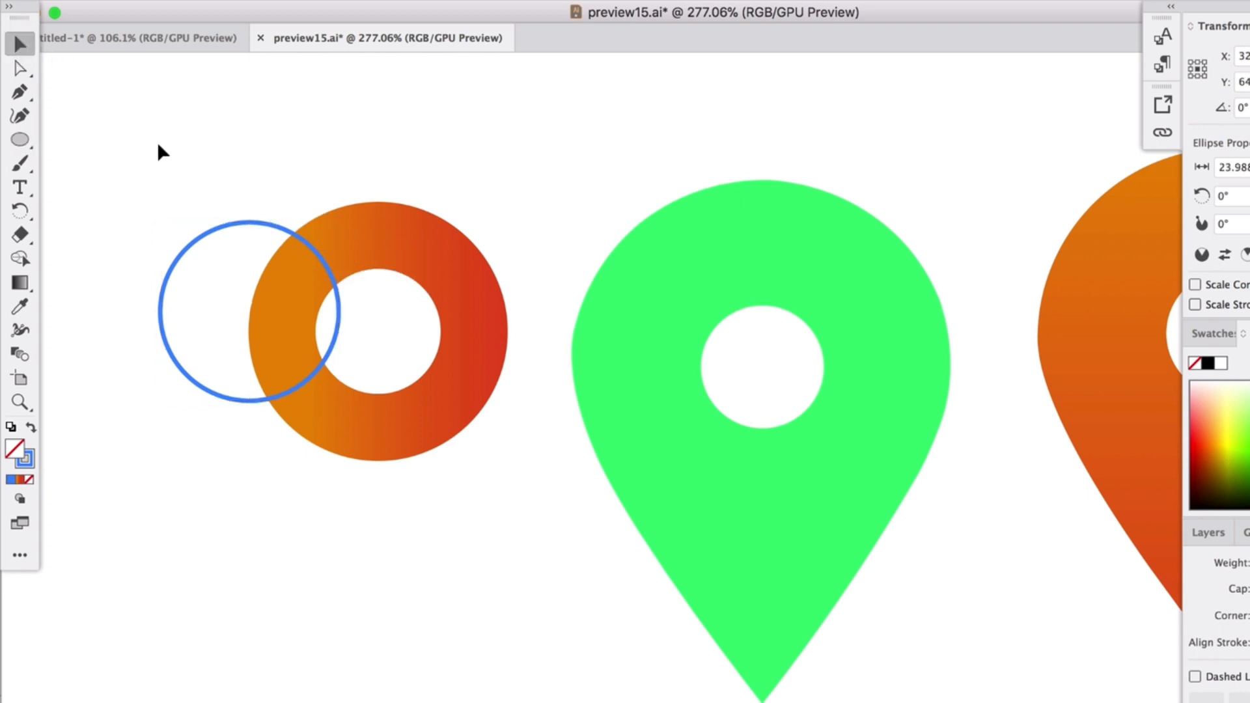
{"action": "left_click_drag", "start_coordinate": [271, 224], "coordinate": [353, 241]}
{"action": "left_click", "coordinate": [374, 219]}
{"action": "left_click_drag", "start_coordinate": [470, 240], "coordinate": [480, 234]}
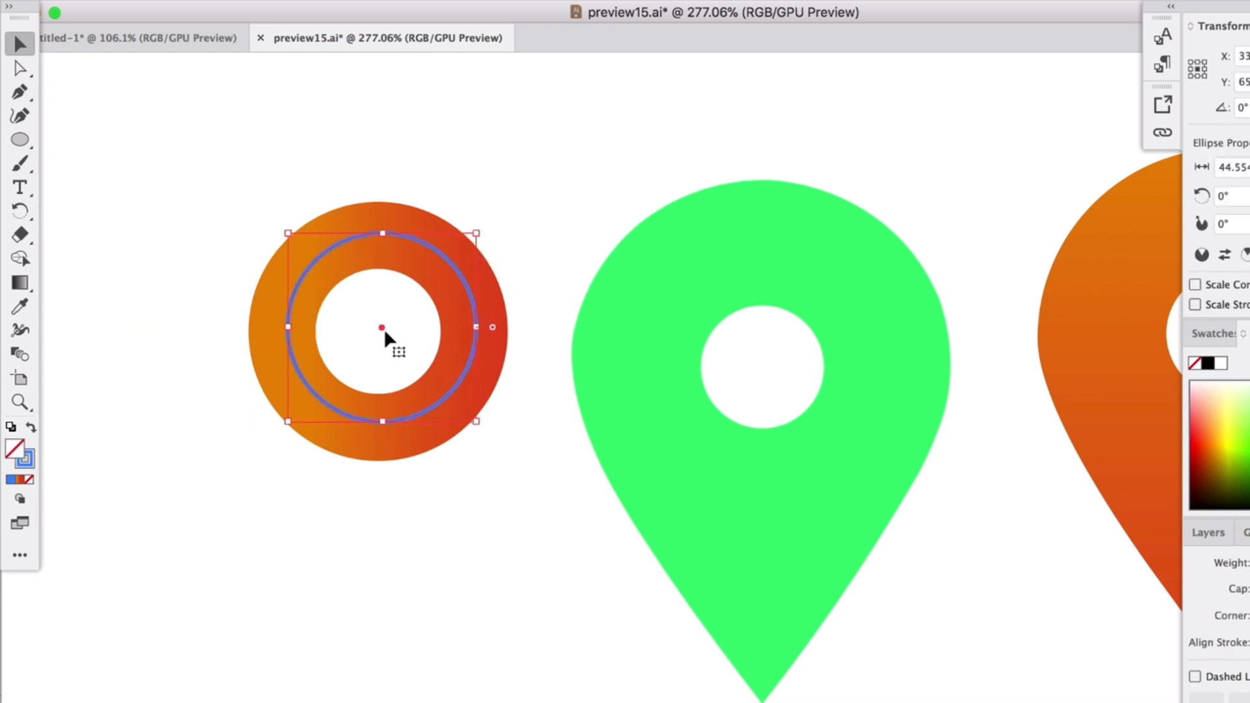
{"action": "left_click_drag", "start_coordinate": [284, 426], "coordinate": [278, 422]}
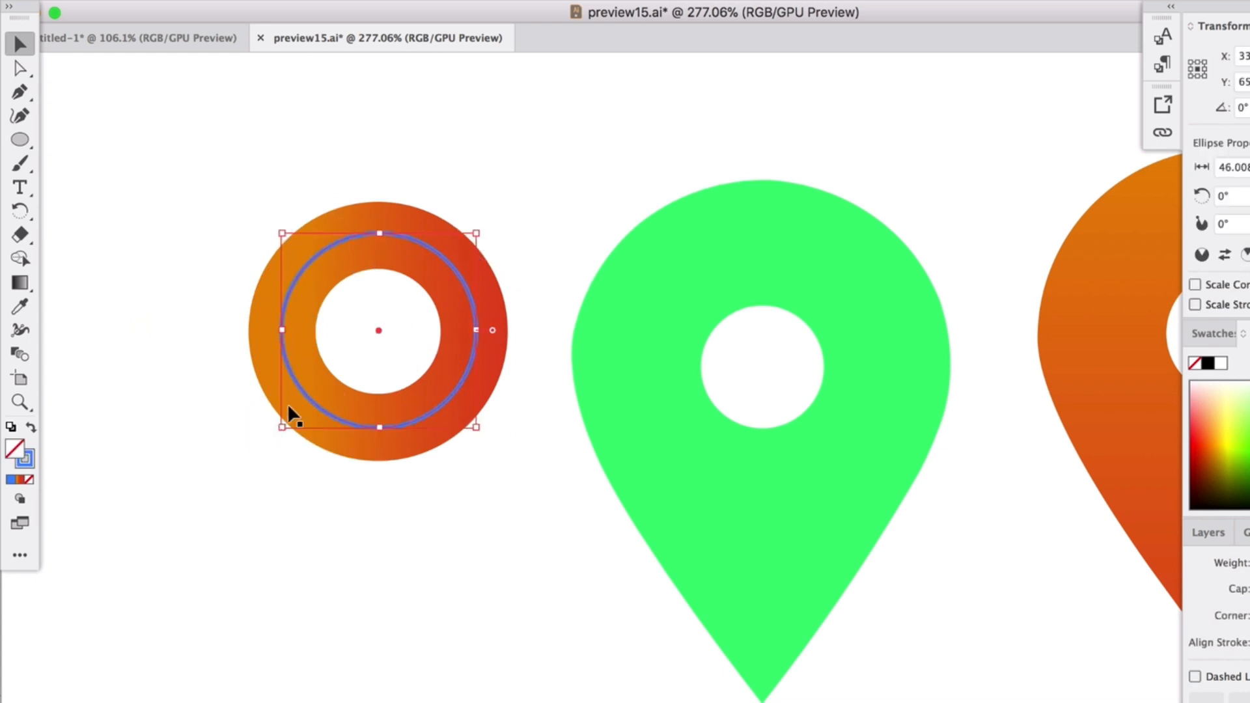
Step: Detach the Stroke panel and set the blue circle's stroke weight to 16 pt to match the gradient ring's thickness
{"action": "mouse_move", "coordinate": [1226, 544]}
{"action": "left_mouse_down"}
{"action": "mouse_move", "coordinate": [944, 325]}
{"action": "mouse_move", "coordinate": [706, 209]}
{"action": "mouse_move", "coordinate": [581, 122]}
{"action": "left_mouse_up"}
{"action": "left_click", "coordinate": [634, 151]}
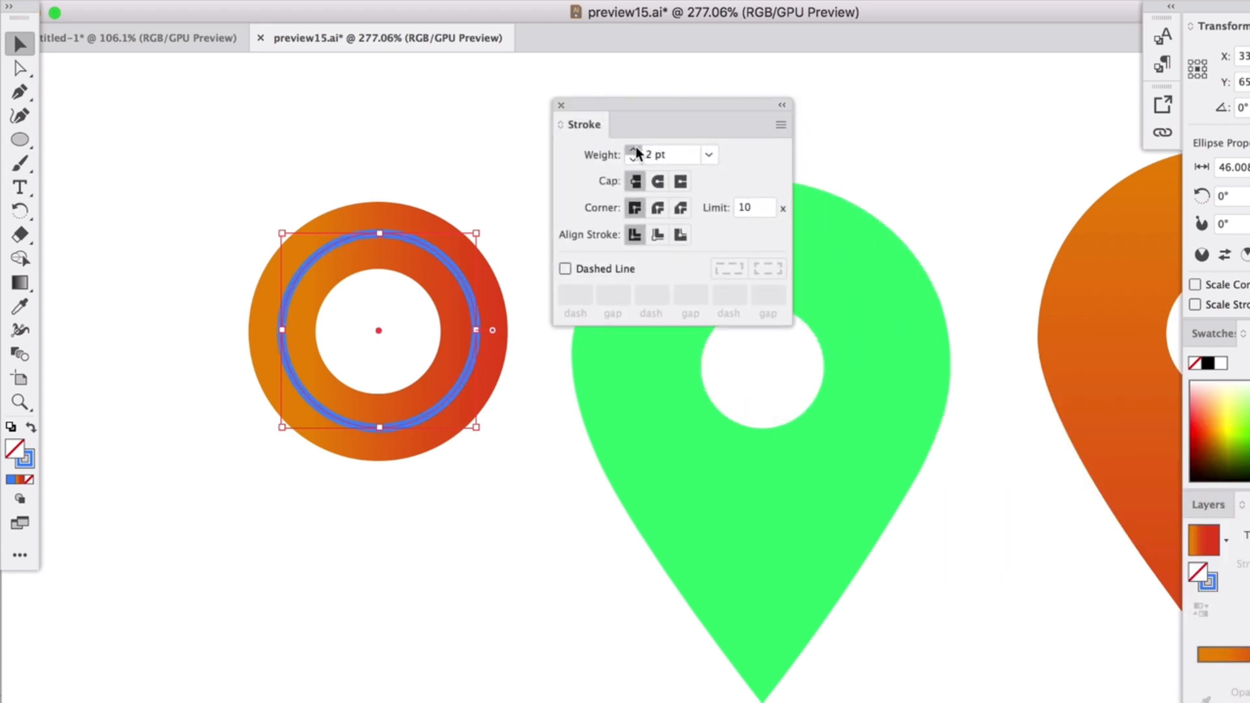
{"action": "left_click", "coordinate": [634, 151]}
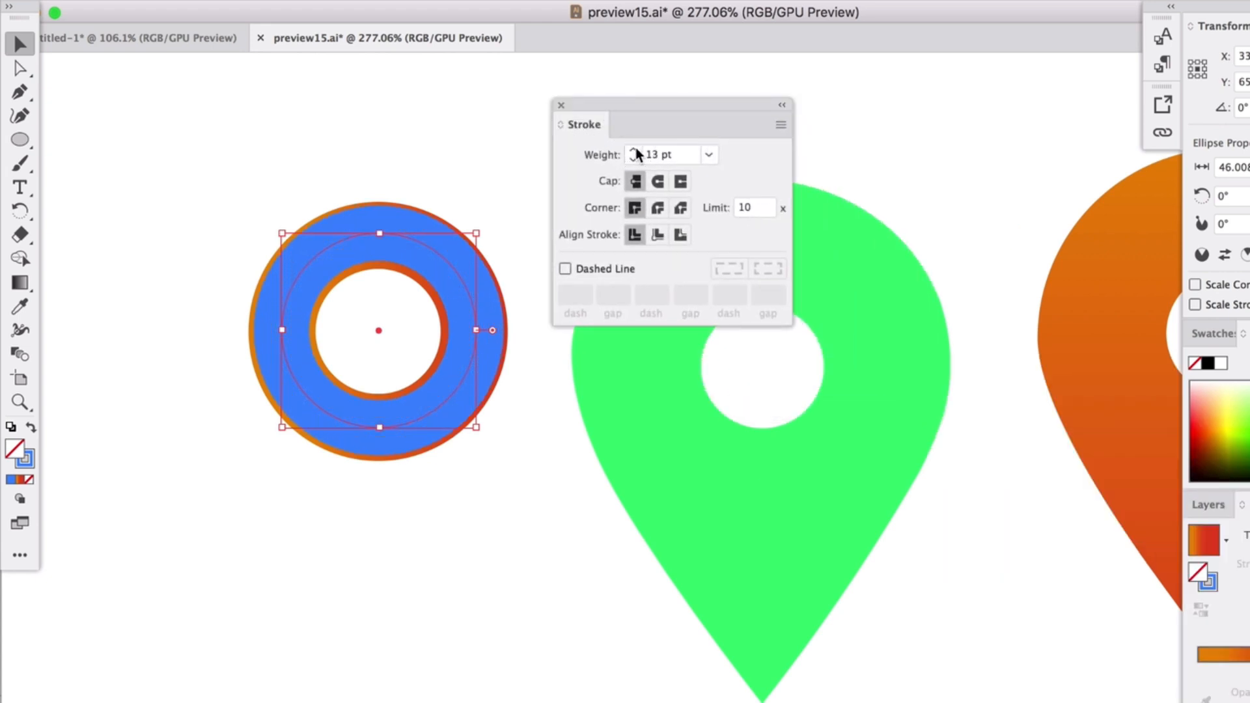
{"action": "left_click", "coordinate": [634, 151]}
{"action": "left_click", "coordinate": [635, 151]}
{"action": "left_click", "coordinate": [634, 151]}
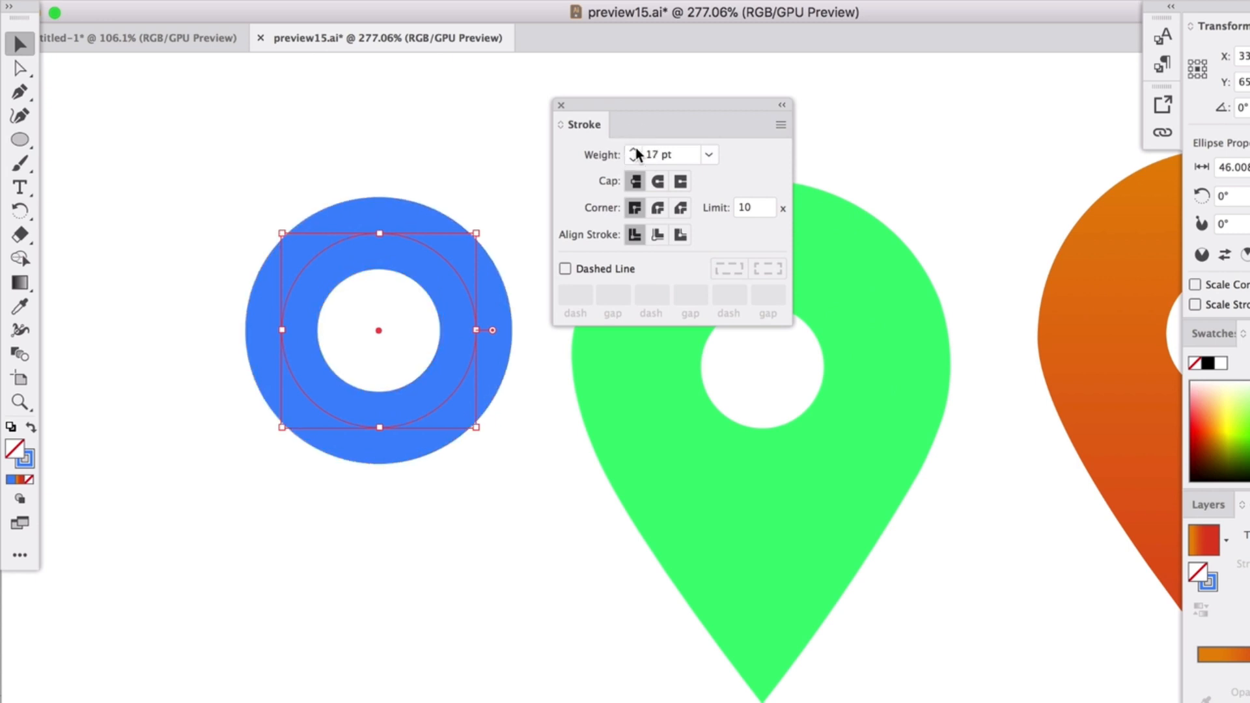
{"action": "left_click", "coordinate": [633, 158]}
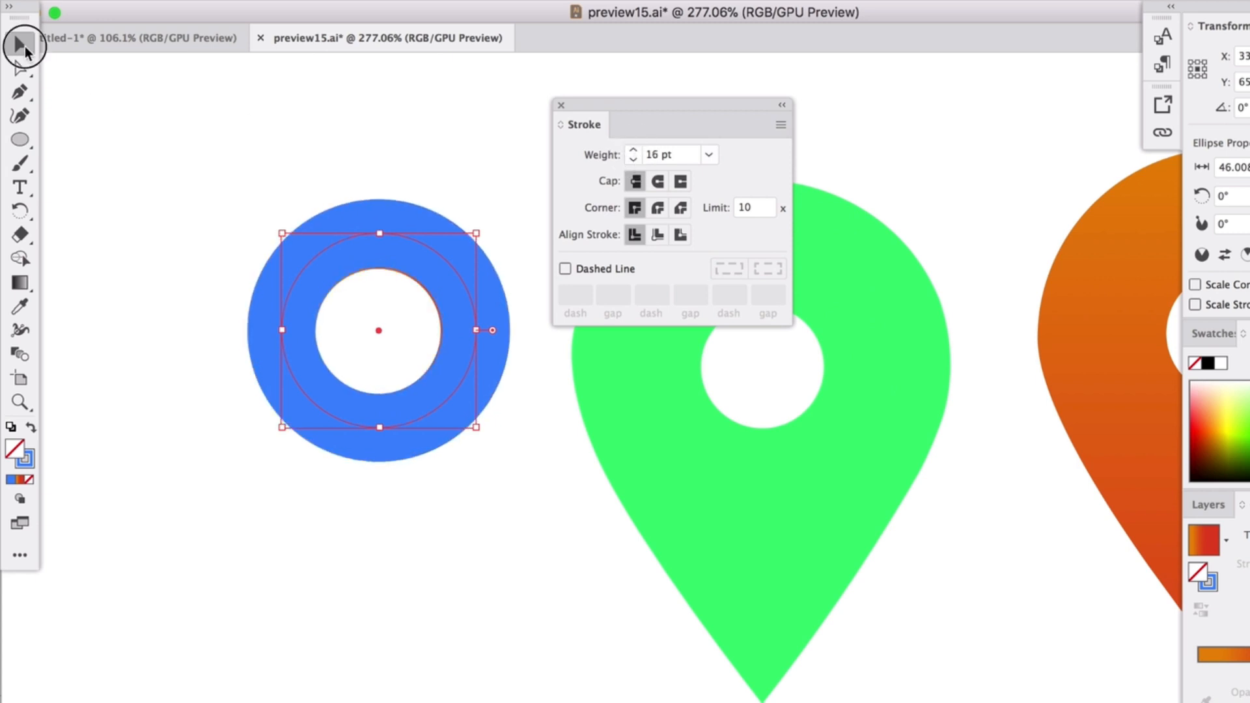
Step: Move the blue ring down to overlap only the gradient ring's lower edge, and shift the Stroke window clear of the green pin
{"action": "left_click", "coordinate": [519, 123]}
{"action": "left_click_drag", "start_coordinate": [677, 105], "coordinate": [897, 140]}
{"action": "left_click", "coordinate": [447, 268]}
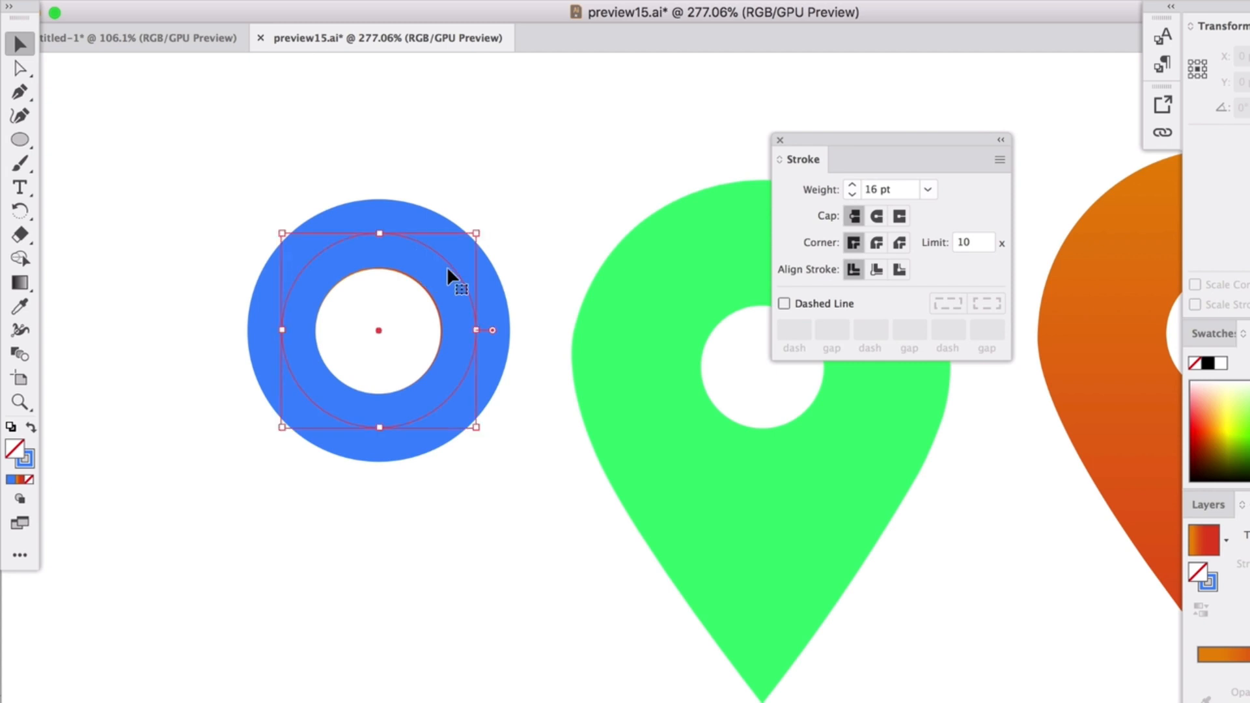
{"action": "left_click_drag", "start_coordinate": [447, 268], "coordinate": [287, 530]}
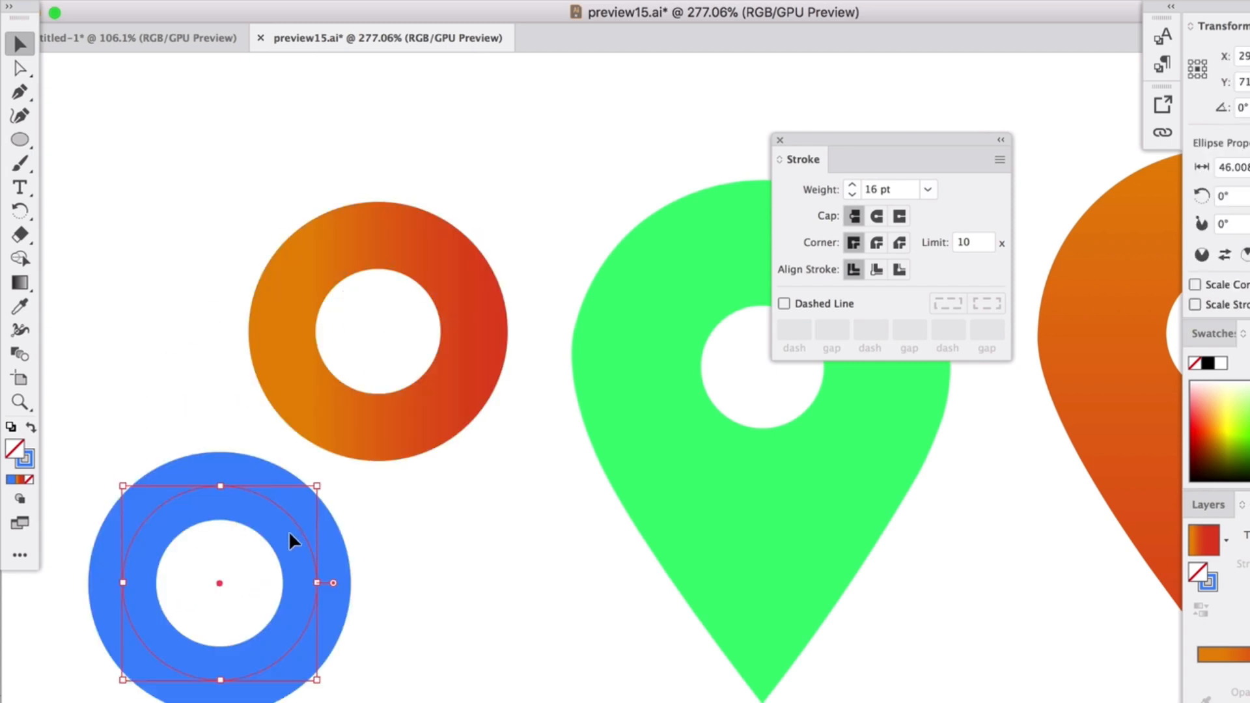
{"action": "left_click", "coordinate": [287, 335], "text": "shift"}
{"action": "left_click", "coordinate": [129, 408]}
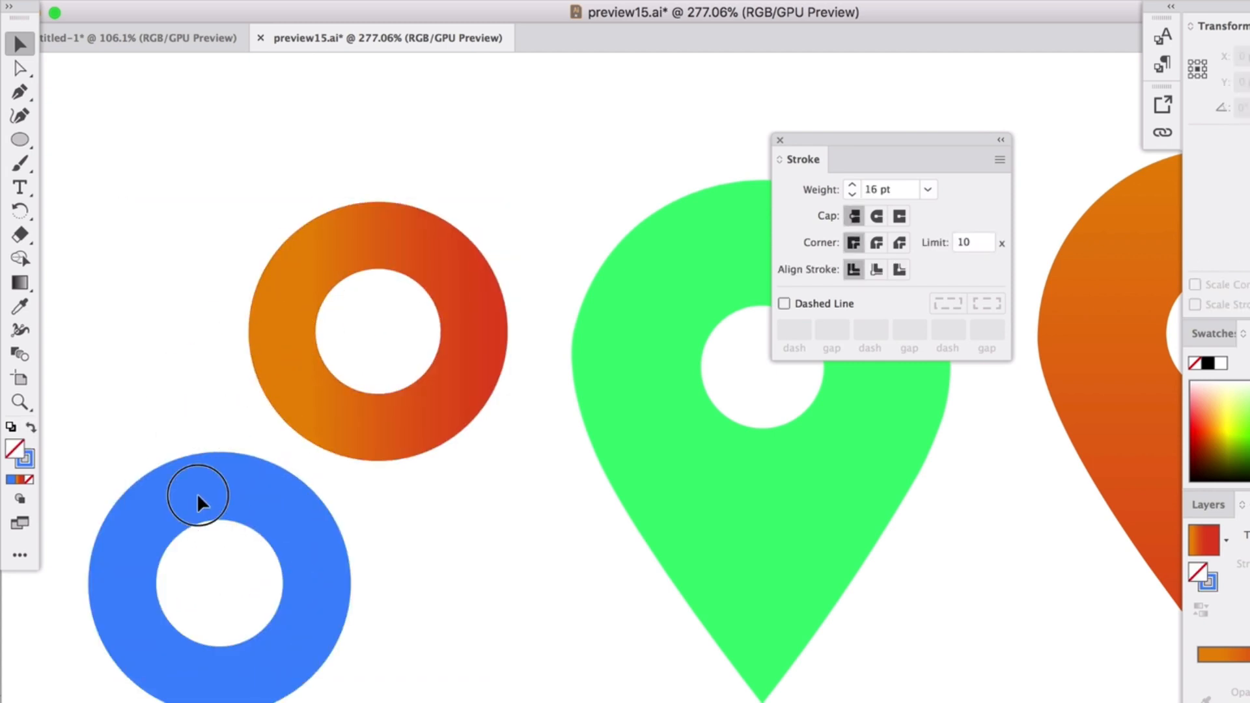
{"action": "left_click", "coordinate": [237, 495]}
{"action": "left_click_drag", "start_coordinate": [241, 493], "coordinate": [453, 434]}
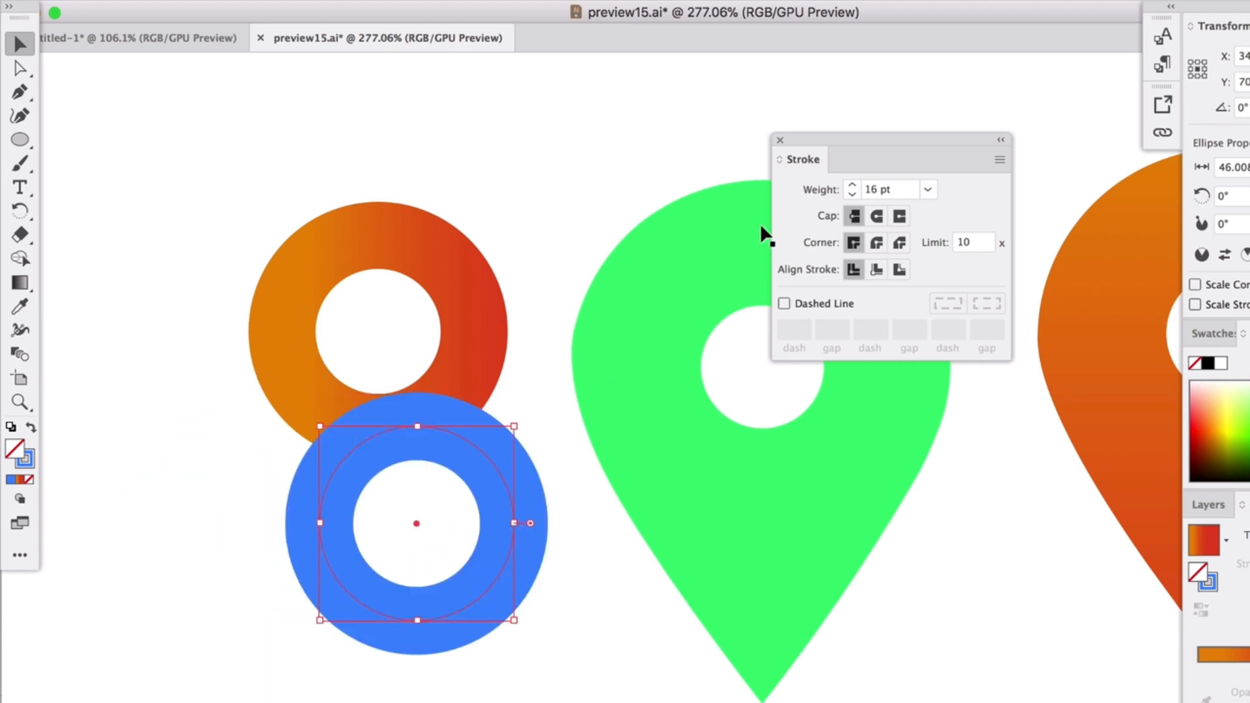
{"action": "left_click_drag", "start_coordinate": [868, 137], "coordinate": [1054, 199]}
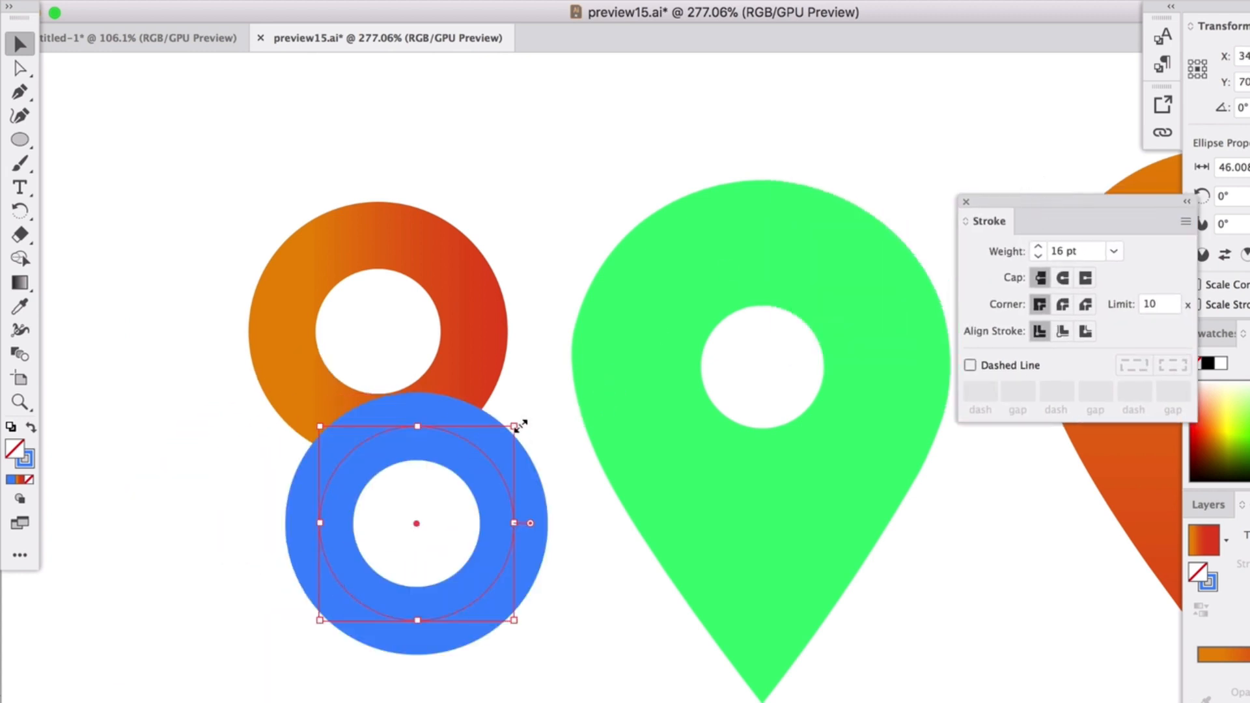
Step: Try enlarging the blue stroked ring to about 110 px and shrinking it to about 21 px, then undo both resizes
{"action": "left_click_drag", "start_coordinate": [519, 424], "coordinate": [839, 158]}
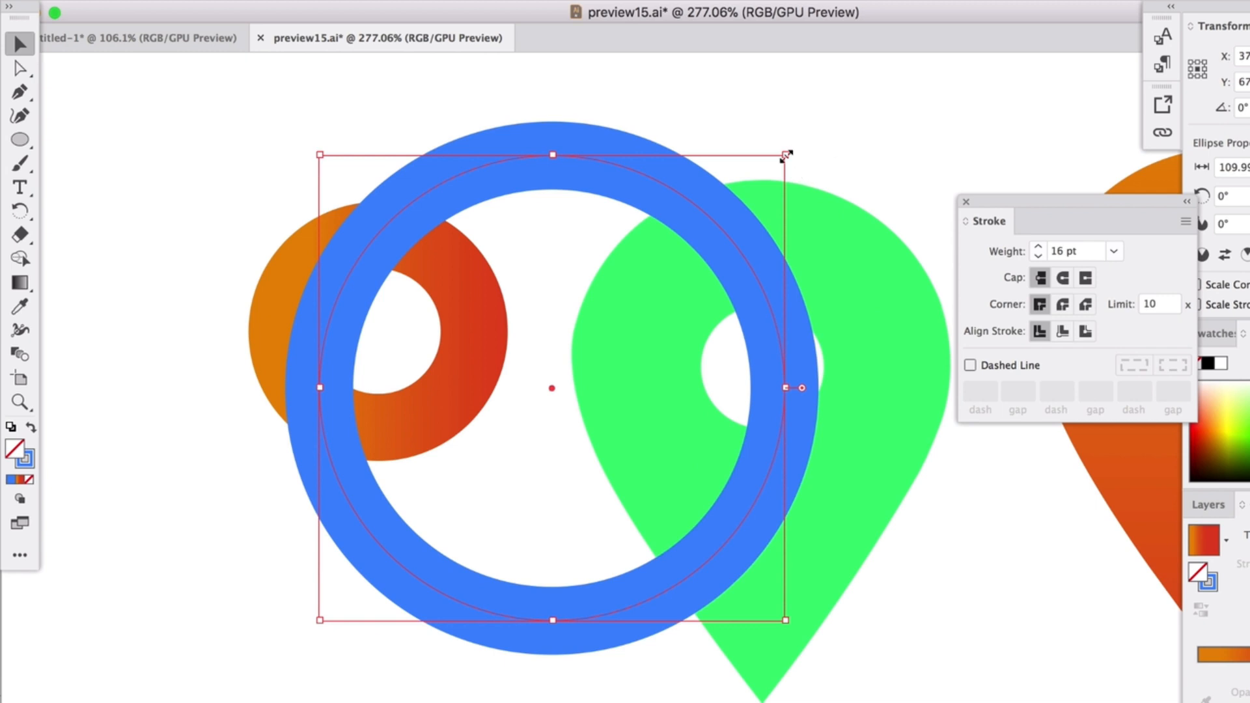
{"action": "left_click_drag", "start_coordinate": [786, 156], "coordinate": [416, 511]}
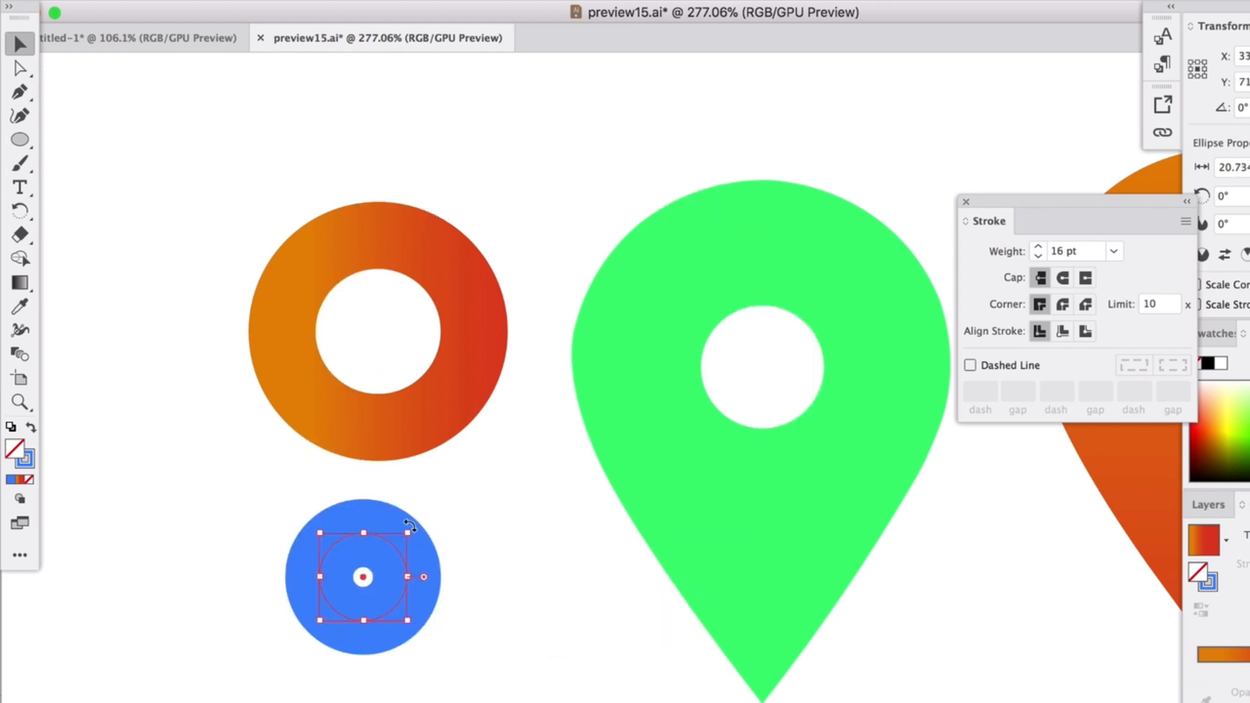
{"action": "key", "text": "super+z"}
{"action": "key", "text": "super+z"}
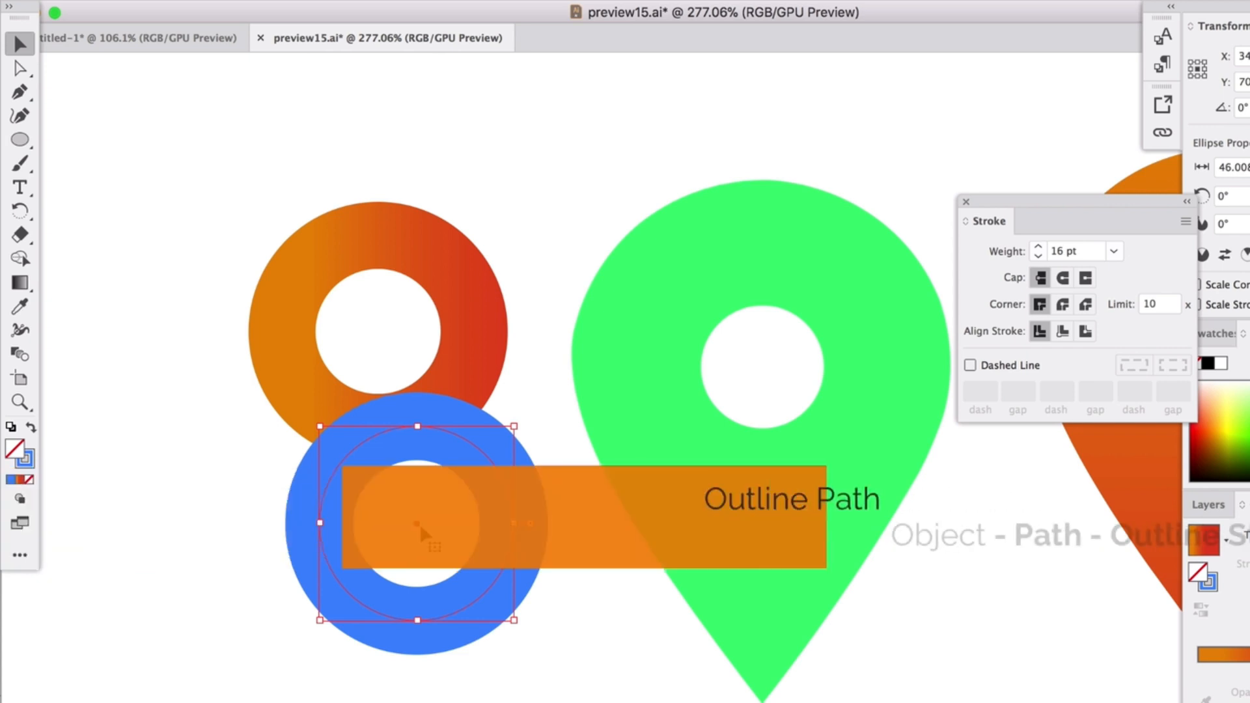
Step: Try Outline Stroke on the blue ring, then undo the conversion
{"action": "left_click", "coordinate": [155, 449]}
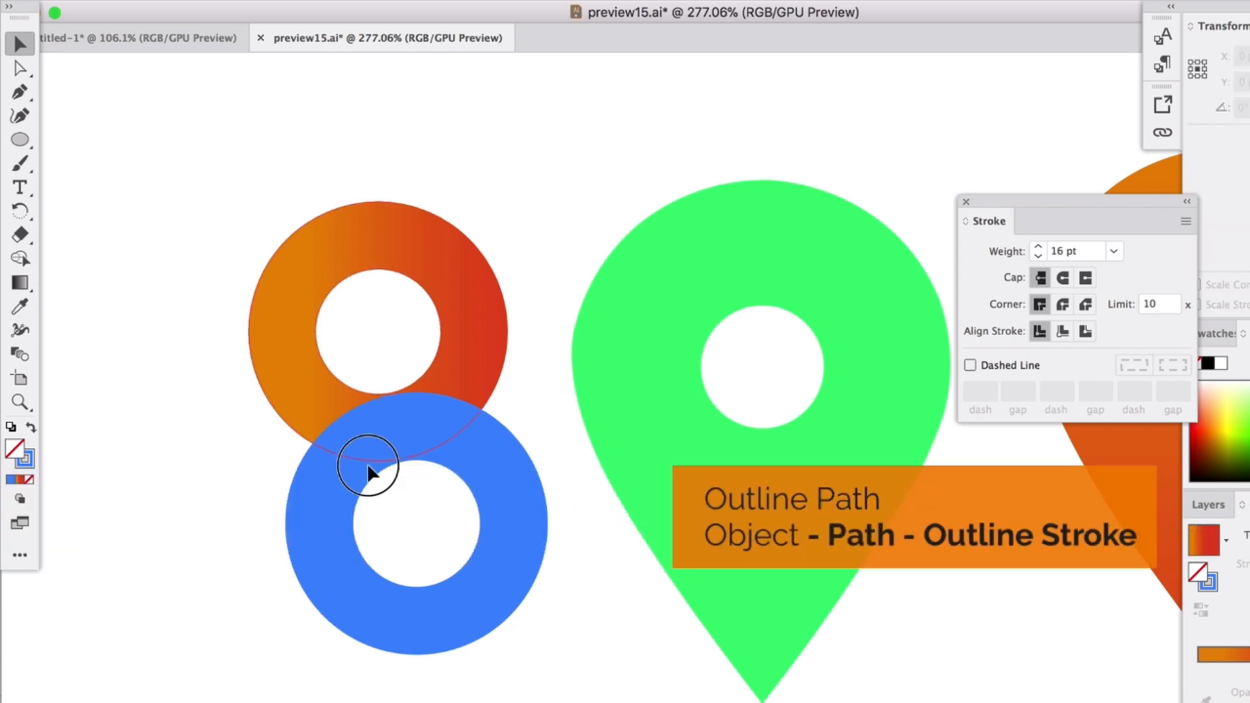
{"action": "left_click", "coordinate": [366, 463]}
{"action": "left_click", "coordinate": [343, 481]}
{"action": "scroll", "coordinate": [349, 606], "scroll_direction": "up", "scroll_amount": 4}
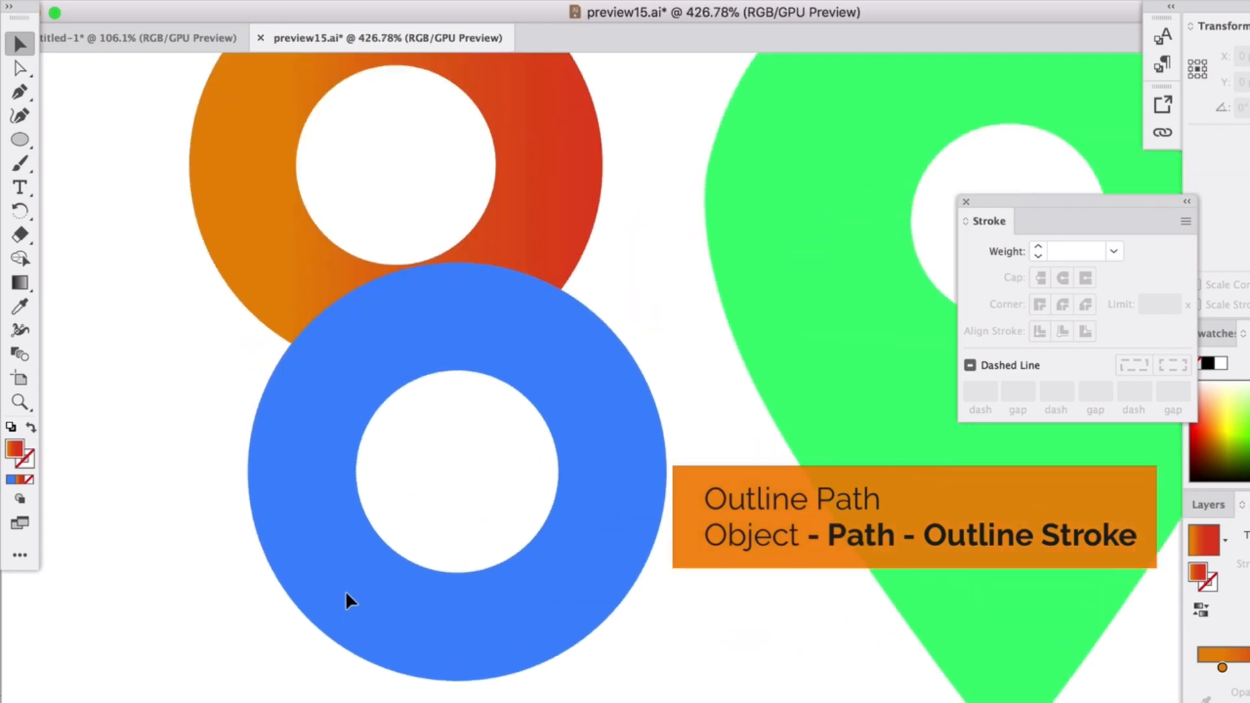
{"action": "left_click", "coordinate": [349, 581]}
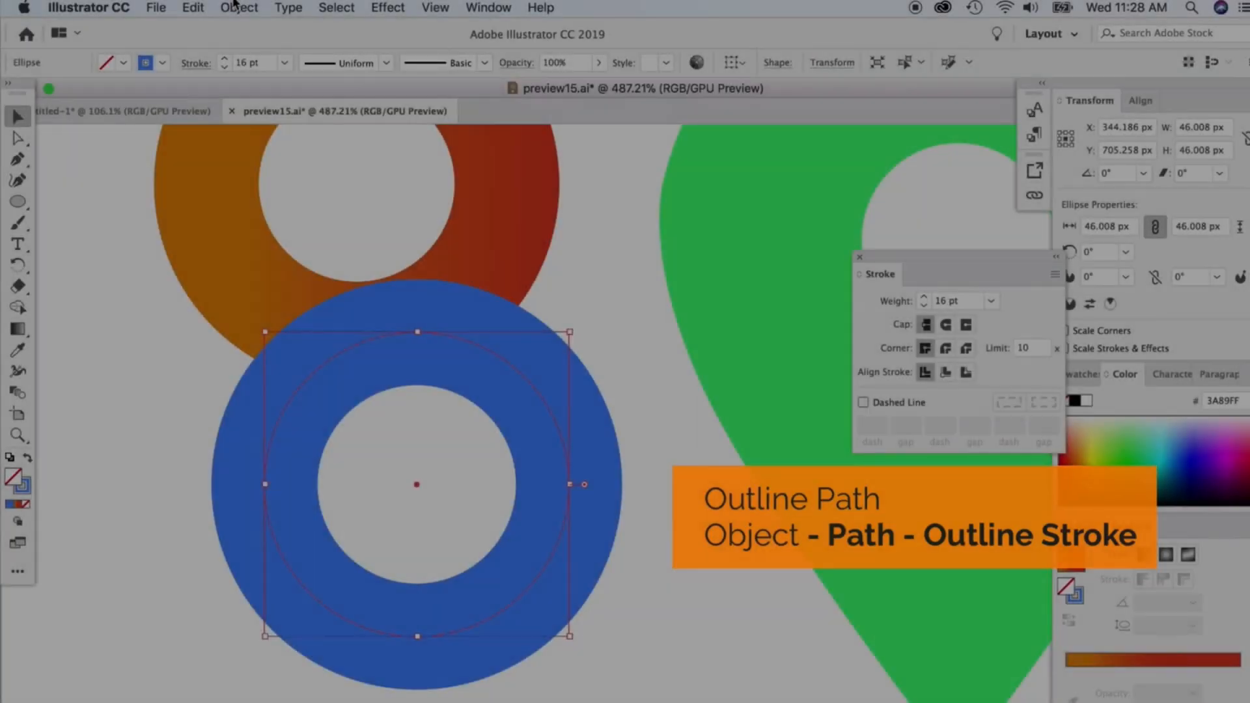
{"action": "left_click", "coordinate": [237, 8]}
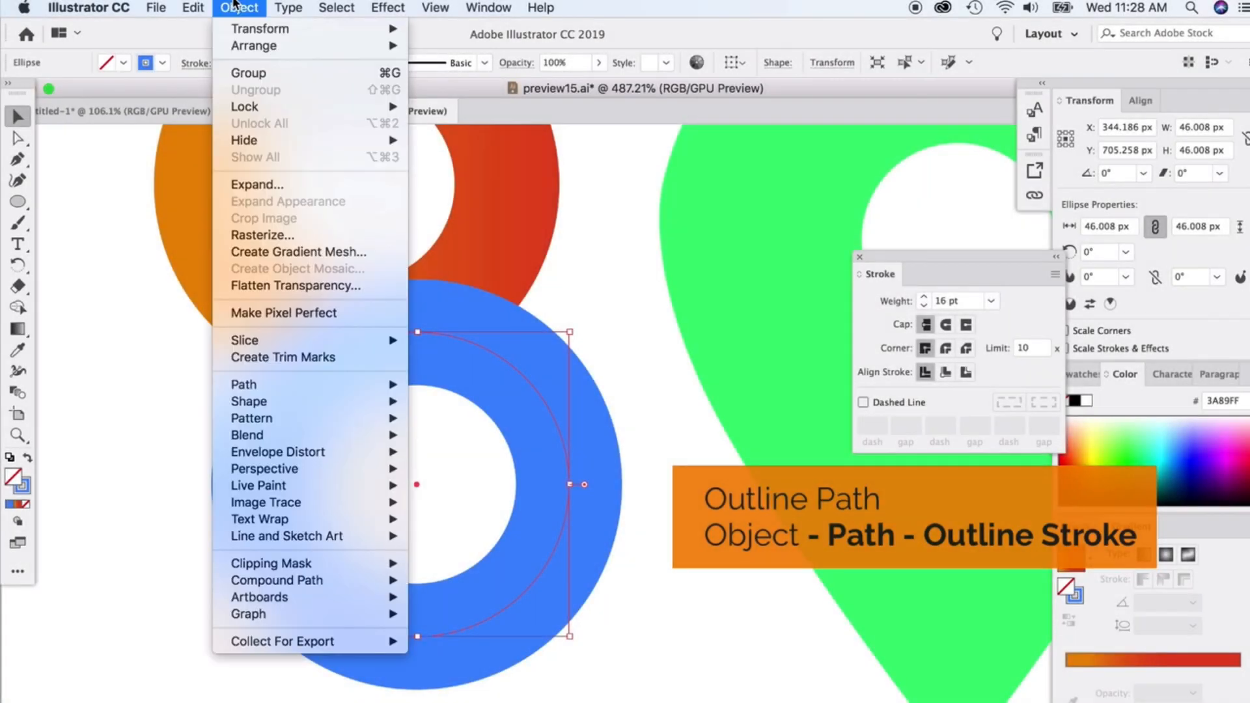
{"action": "mouse_move", "coordinate": [309, 385]}
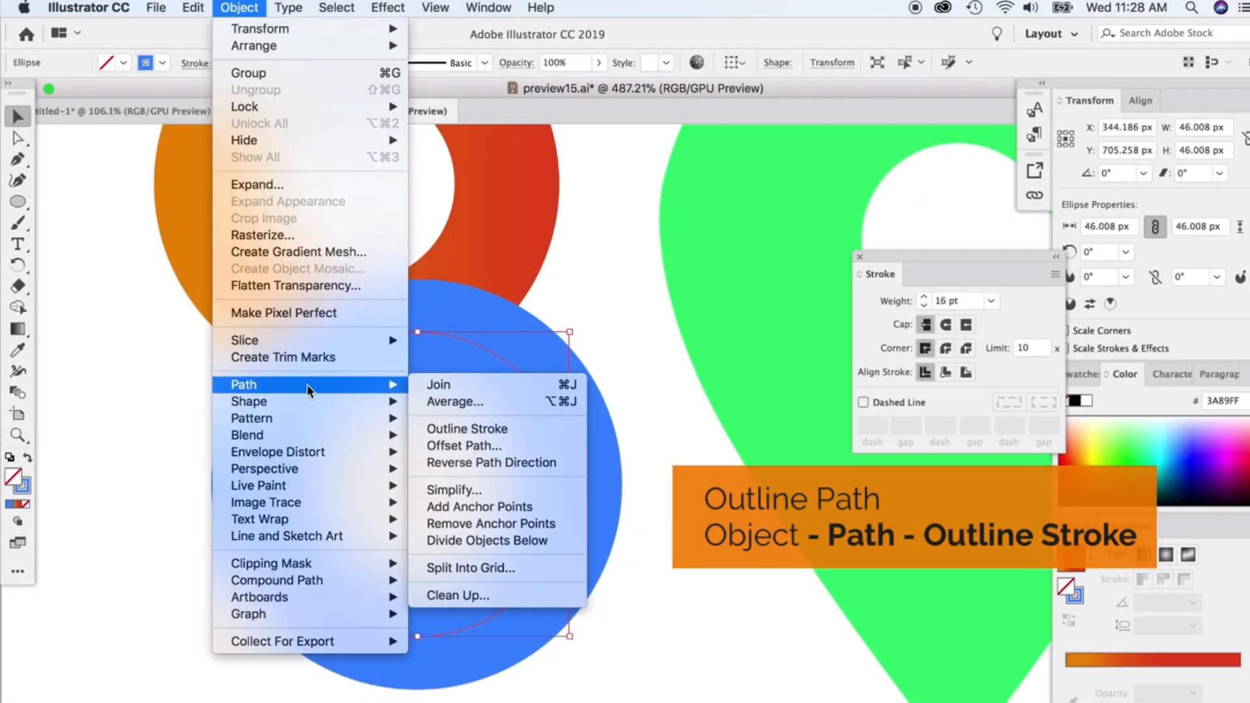
{"action": "left_click", "coordinate": [486, 430]}
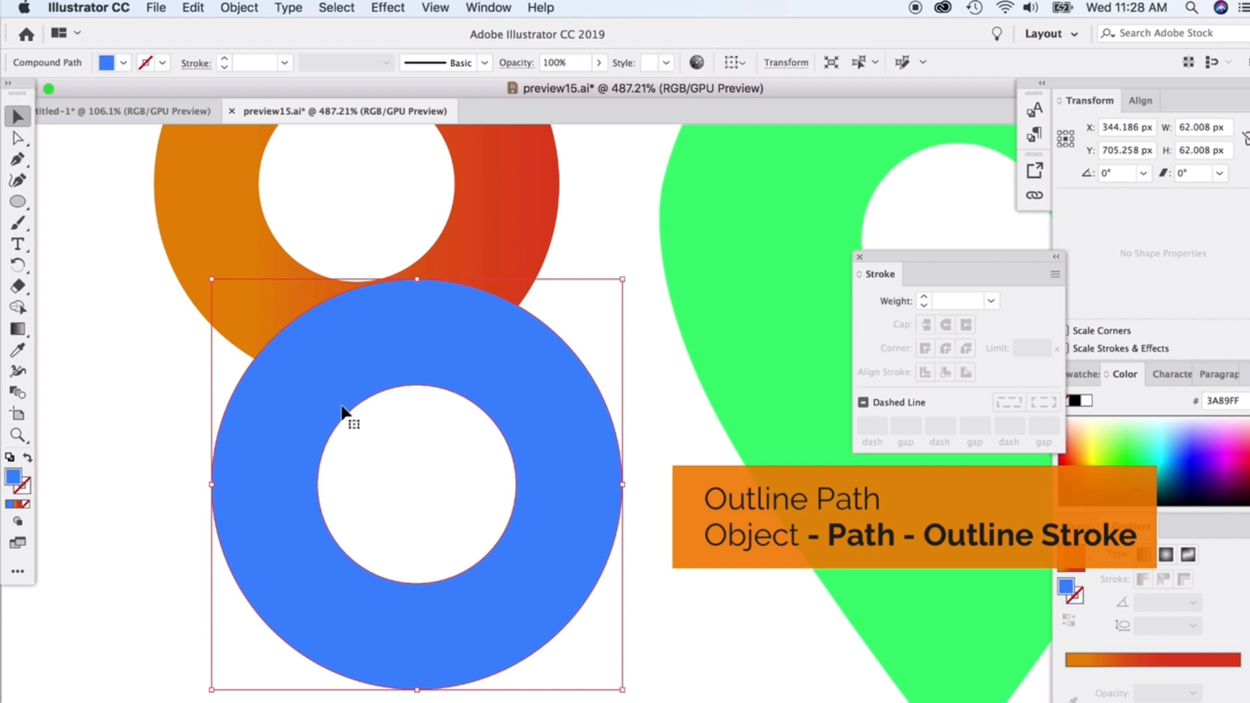
{"action": "key", "text": "cmd+z"}
{"action": "left_click", "coordinate": [178, 432]}
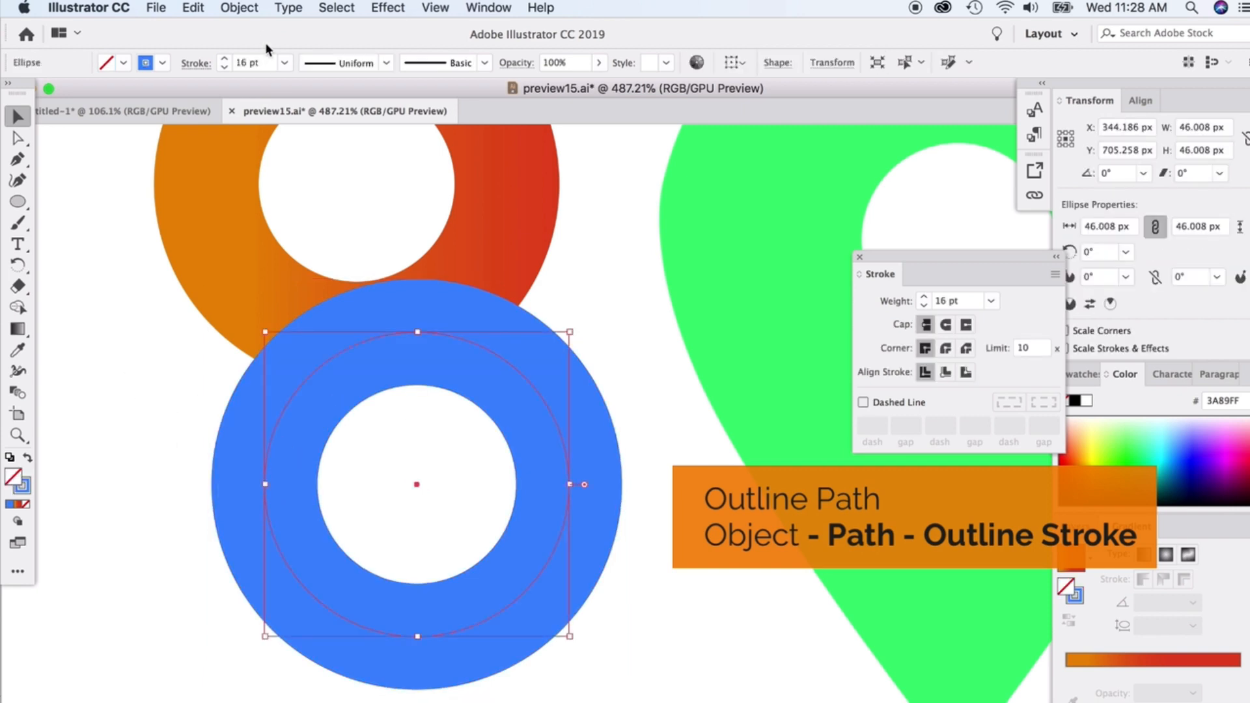
Step: Convert the blue circle's stroke to a filled shape with Outline Stroke and enlarge the ring to about 82 px wide
{"action": "left_click", "coordinate": [241, 7]}
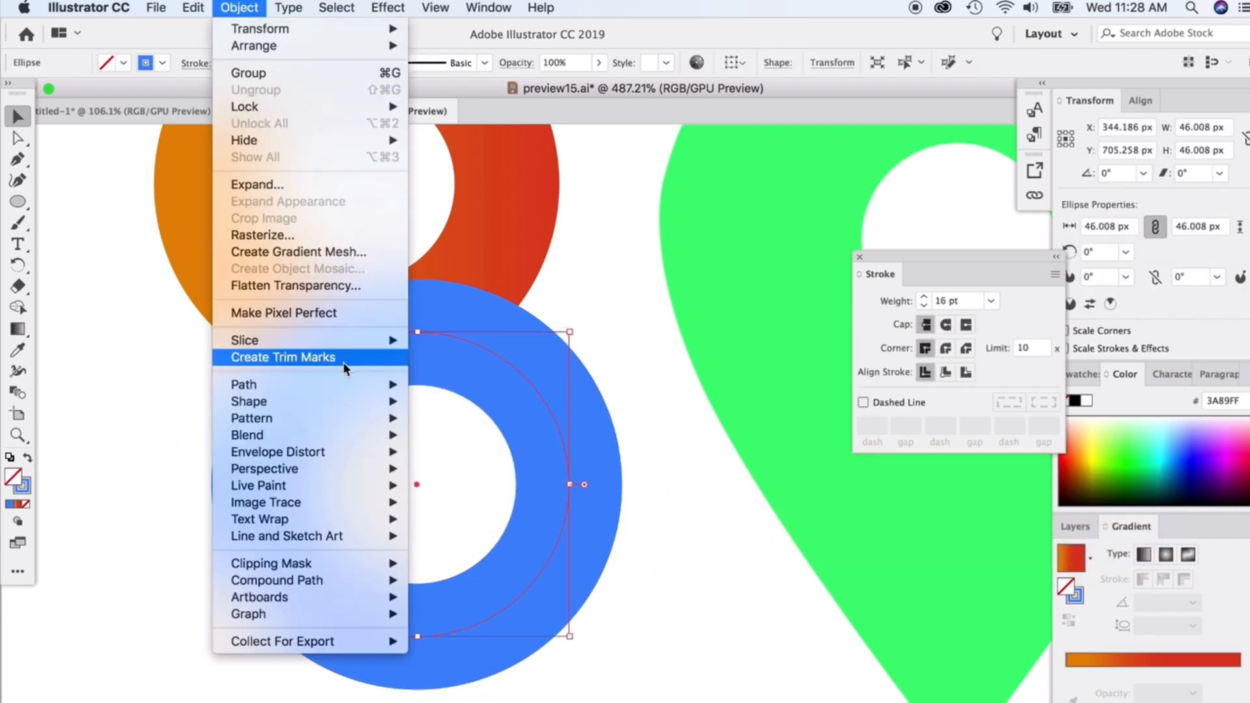
{"action": "mouse_move", "coordinate": [339, 383]}
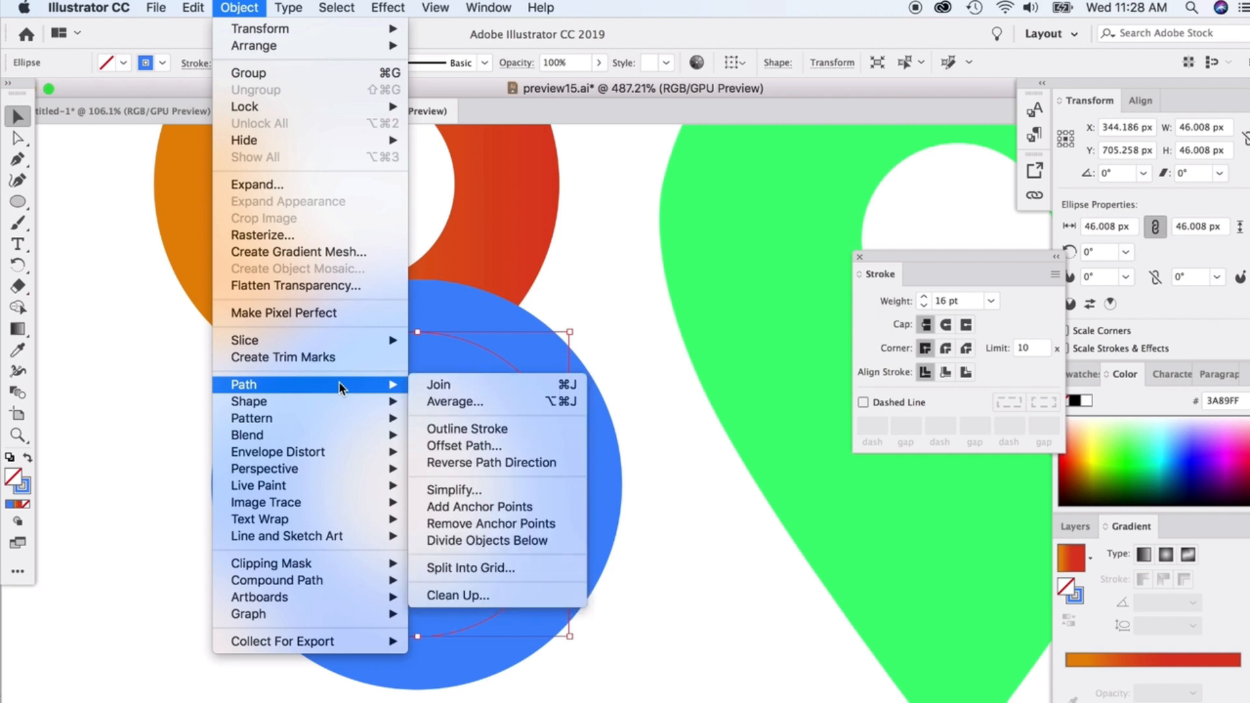
{"action": "left_click", "coordinate": [500, 430]}
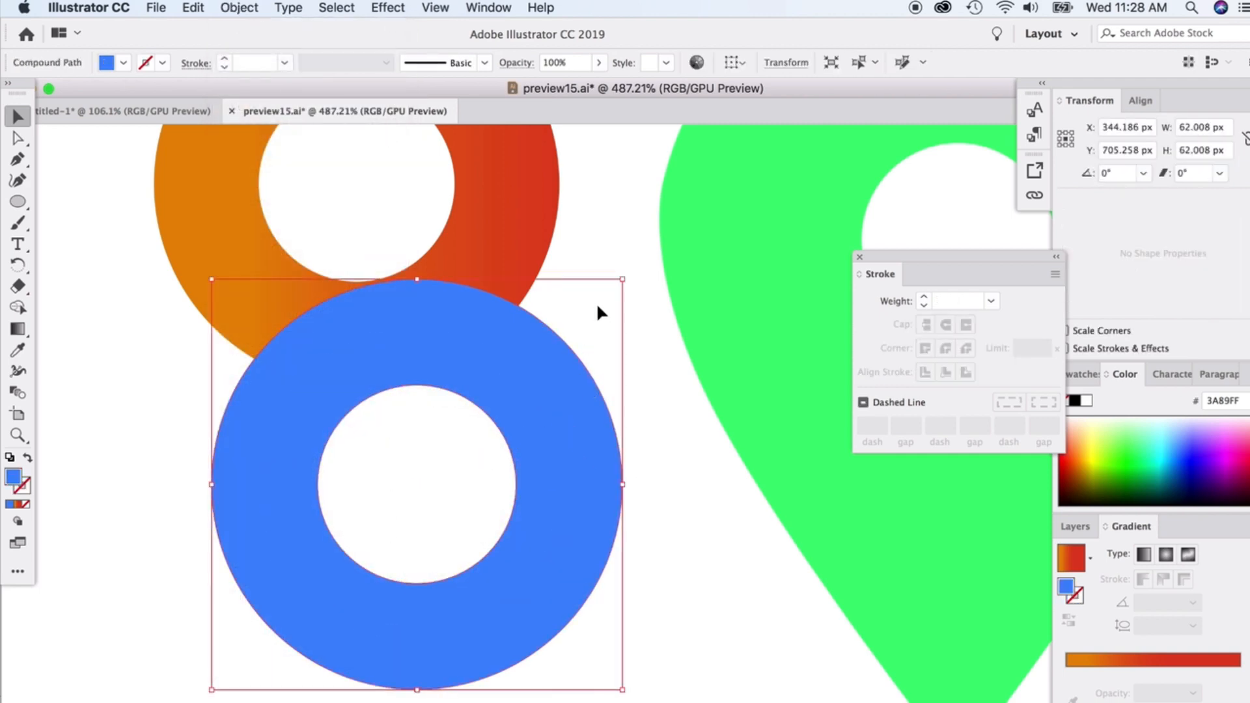
{"action": "scroll", "coordinate": [544, 399], "scroll_direction": "down", "scroll_amount": 5}
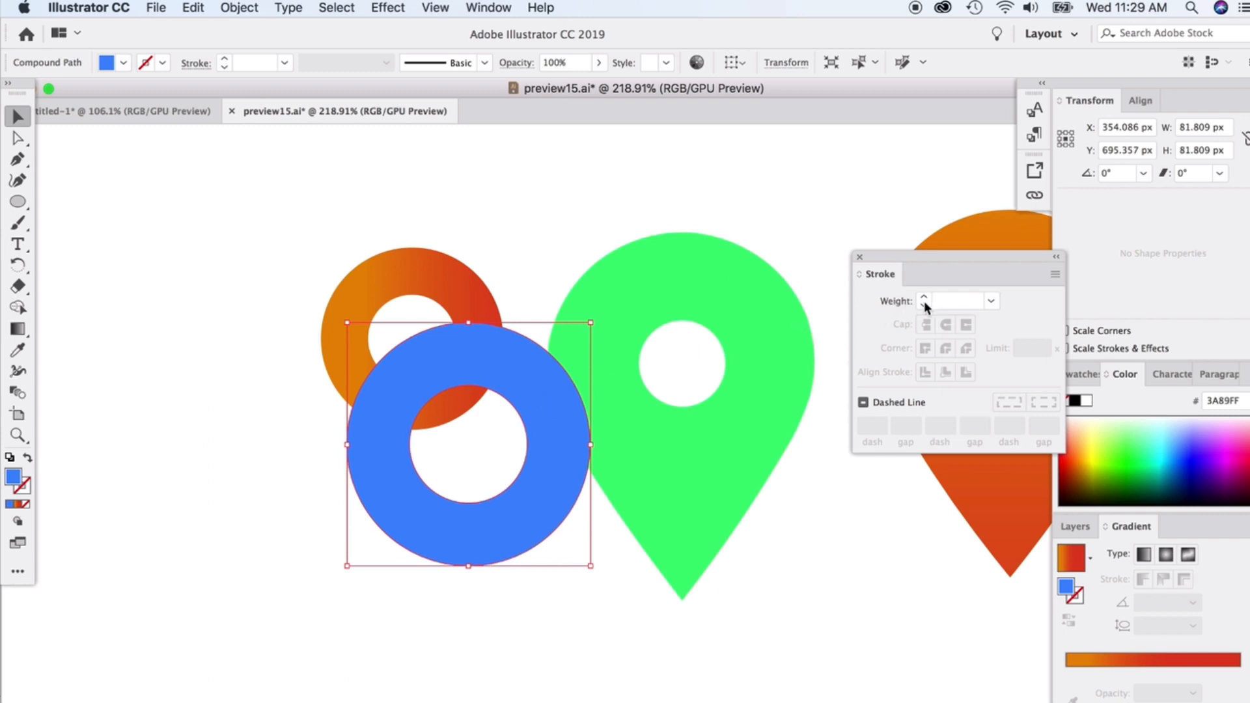
Step: Try a mint-green (7DFFC9) 4 pt stroke on the enlarged blue ring, then undo the stroke changes
{"action": "left_click", "coordinate": [24, 491]}
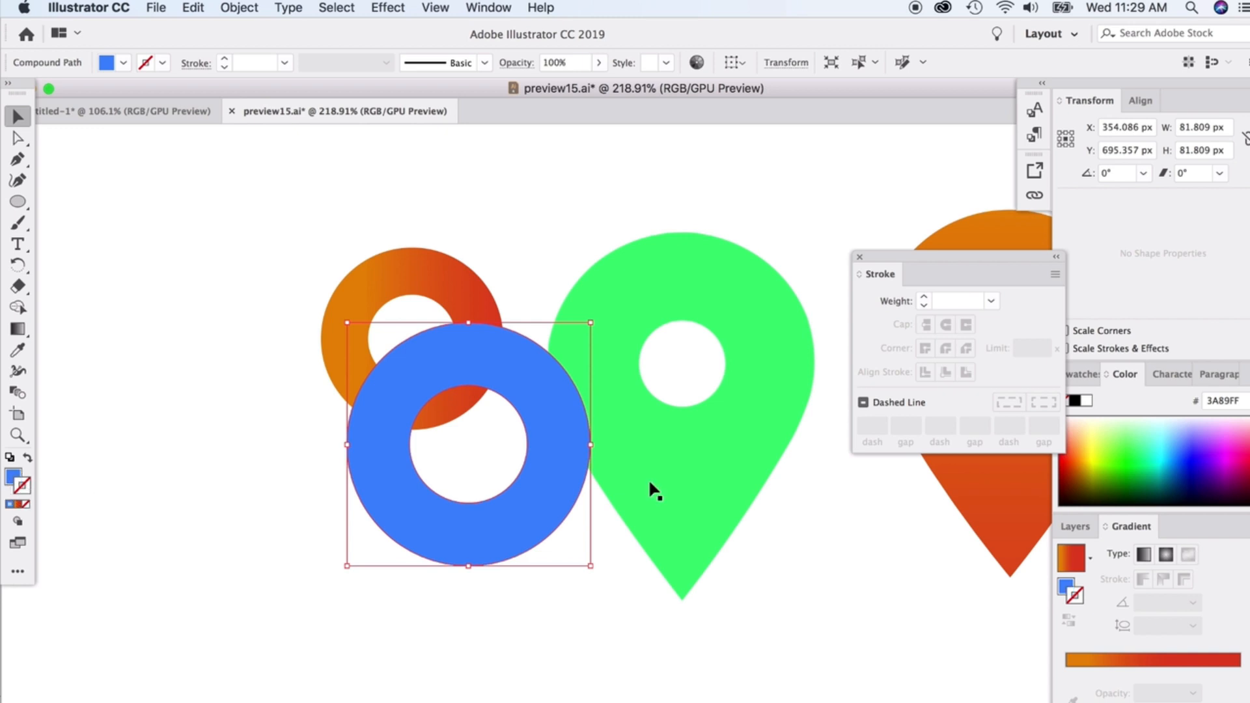
{"action": "left_click", "coordinate": [1150, 431]}
{"action": "left_click", "coordinate": [233, 394]}
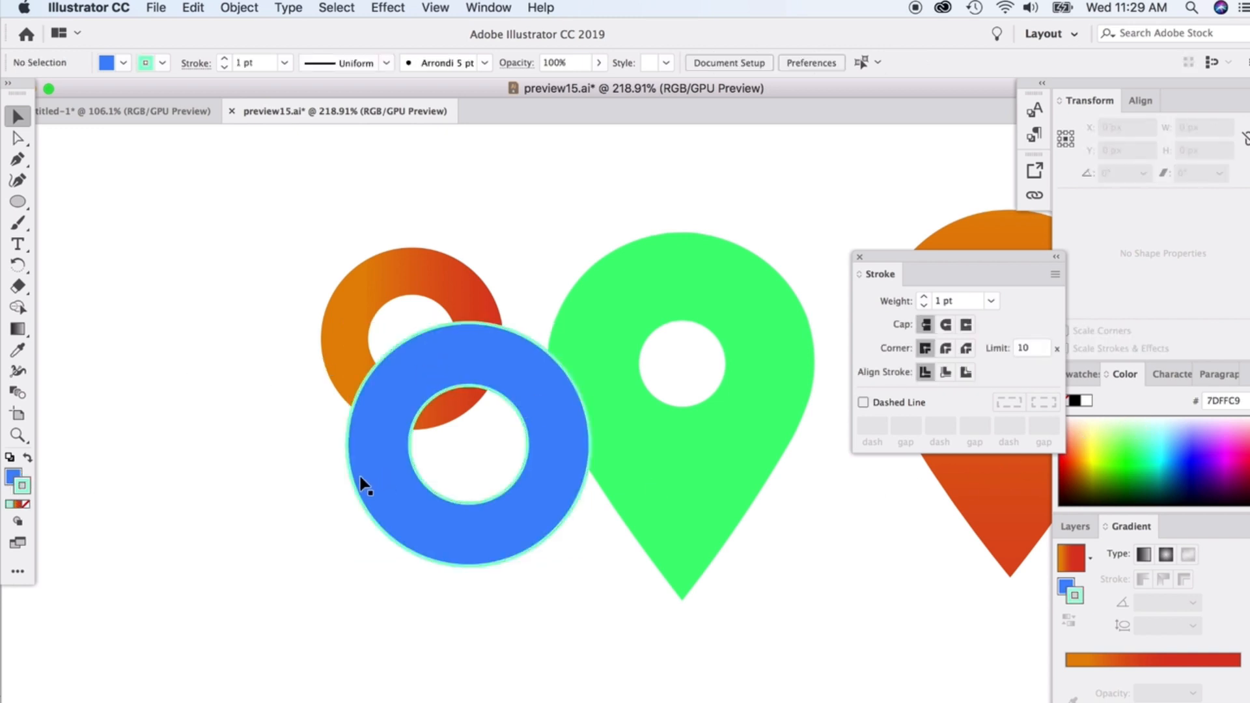
{"action": "left_click", "coordinate": [586, 443]}
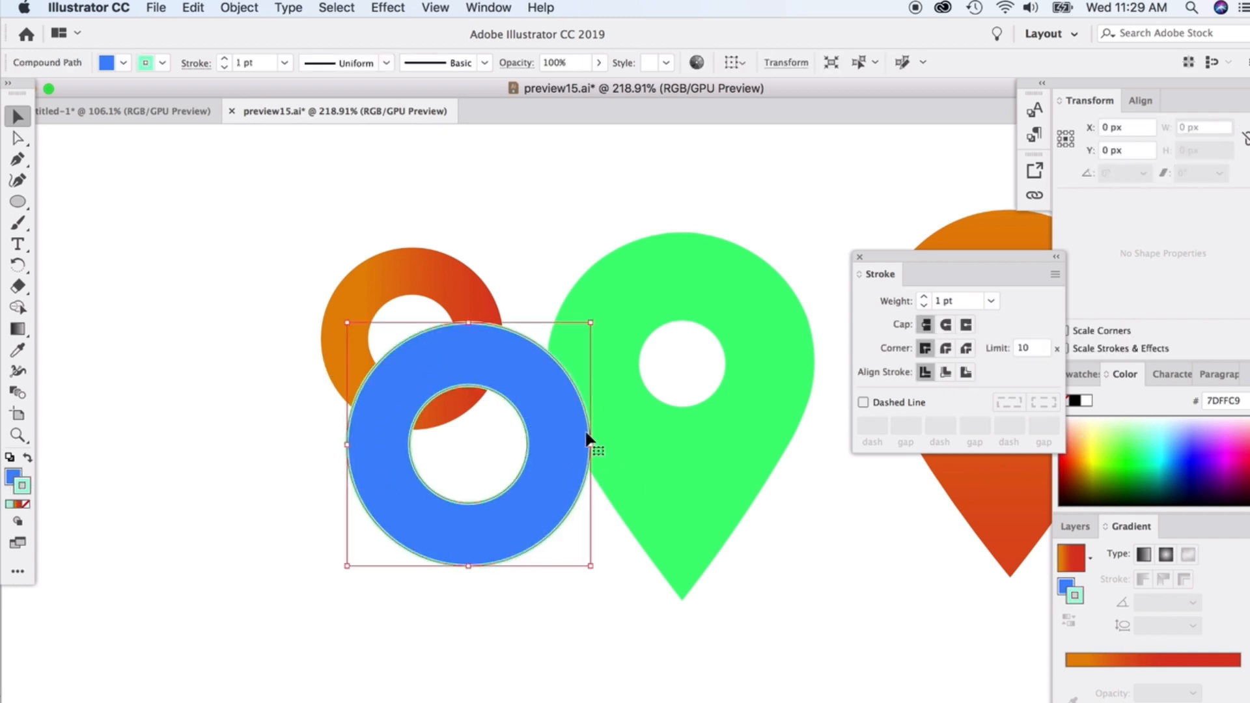
{"action": "left_click", "coordinate": [924, 296]}
{"action": "left_click", "coordinate": [924, 296]}
{"action": "left_click", "coordinate": [924, 296]}
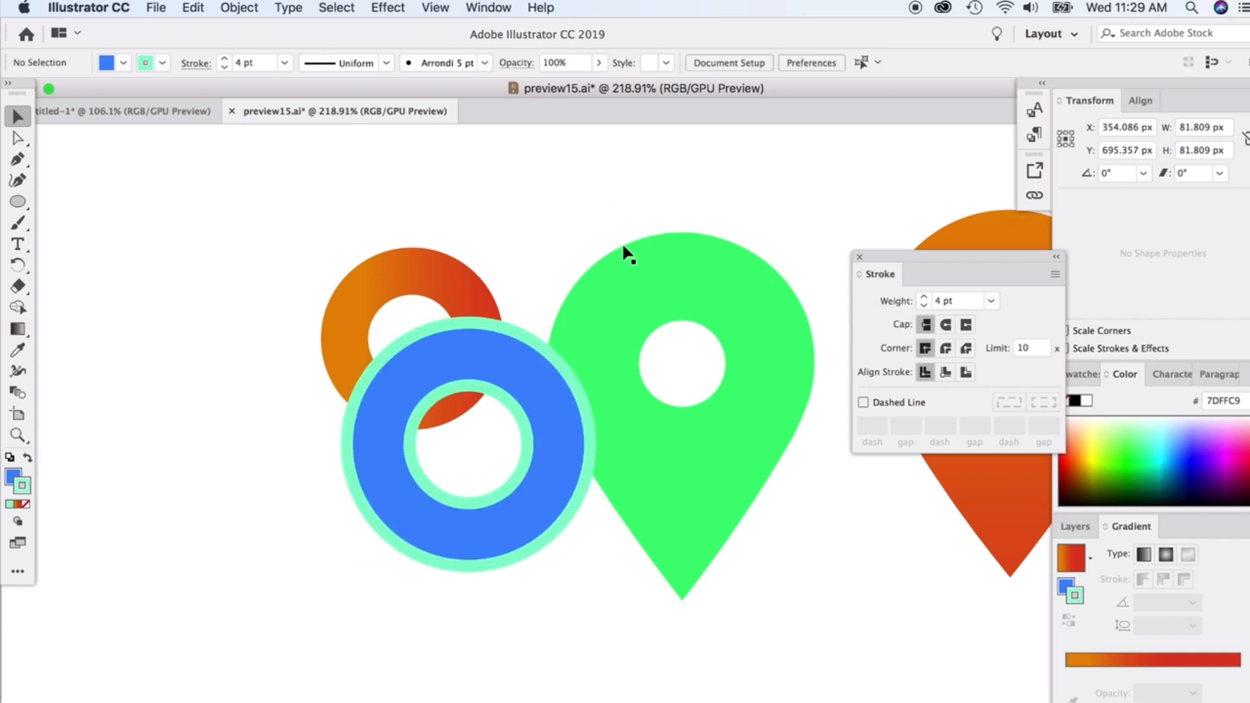
{"action": "key", "text": "super+z"}
{"action": "key", "text": "super+z"}
{"action": "key", "text": "super+z"}
{"action": "key", "text": "super+z"}
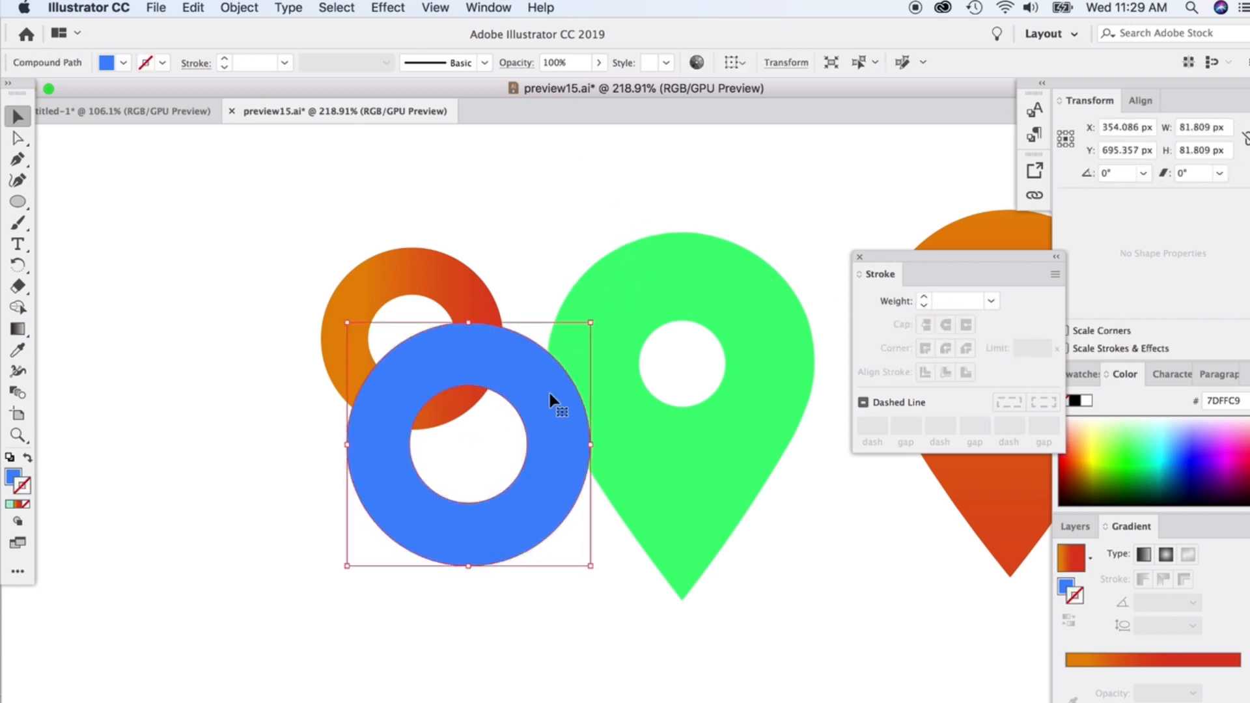
Step: Fill the large blue ring with the orange-to-red gradient sampled from the small original ring
{"action": "scroll", "coordinate": [549, 393], "scroll_direction": "up", "scroll_amount": 2}
{"action": "scroll", "coordinate": [549, 393], "scroll_direction": "right", "scroll_amount": 3}
{"action": "left_click", "coordinate": [17, 350]}
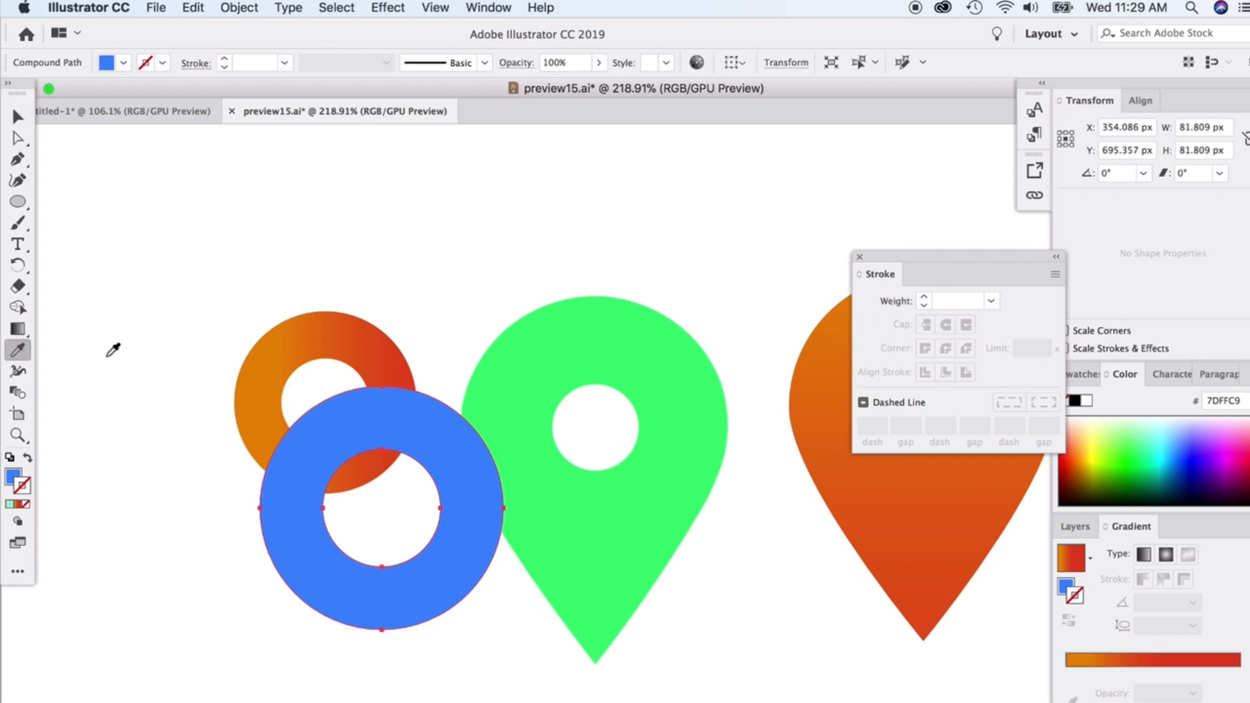
{"action": "left_click", "coordinate": [276, 354]}
{"action": "key", "text": "v"}
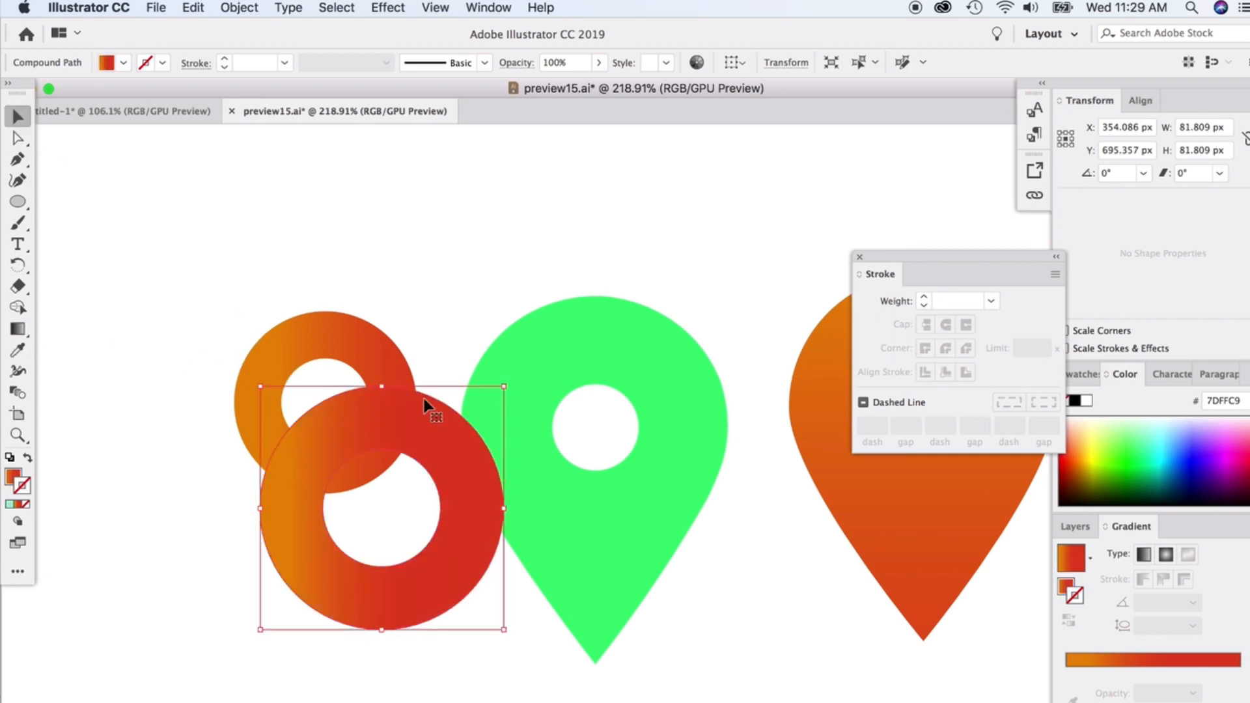
Step: Shrink the gradient ring to about 59 px wide and place it around the green pin's hole
{"action": "left_click_drag", "start_coordinate": [504, 388], "coordinate": [448, 440]}
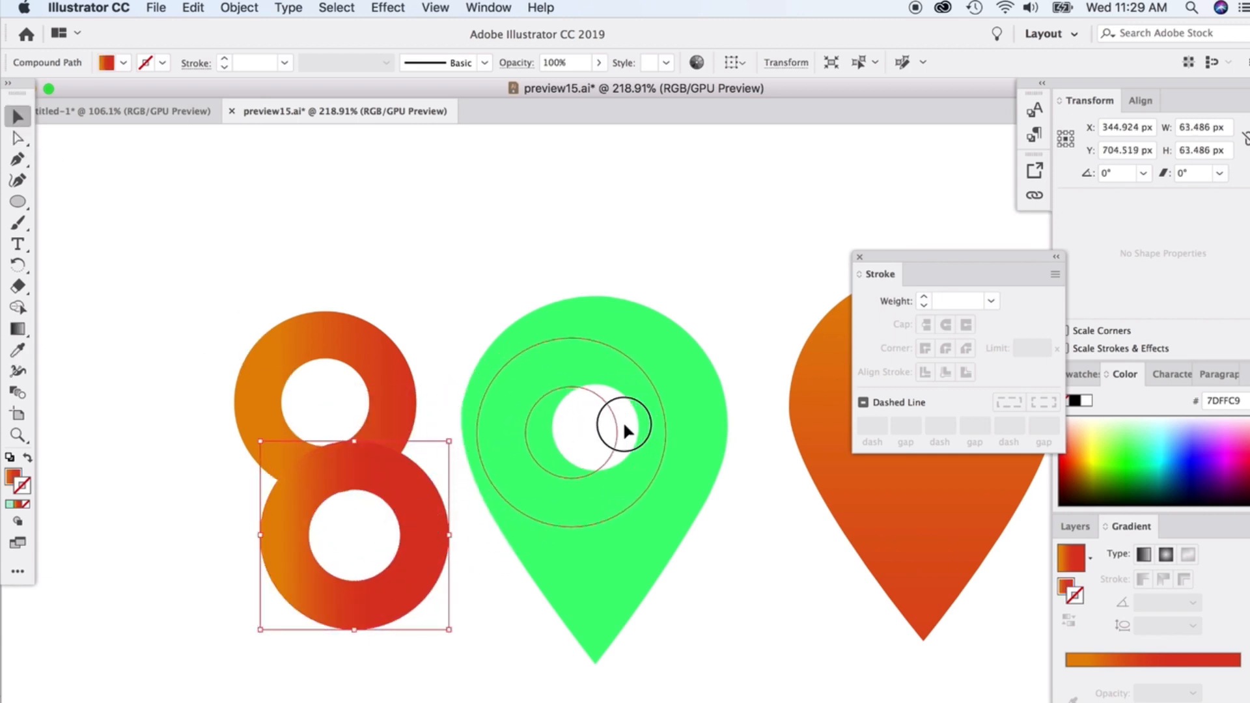
{"action": "left_click_drag", "start_coordinate": [646, 417], "coordinate": [649, 419]}
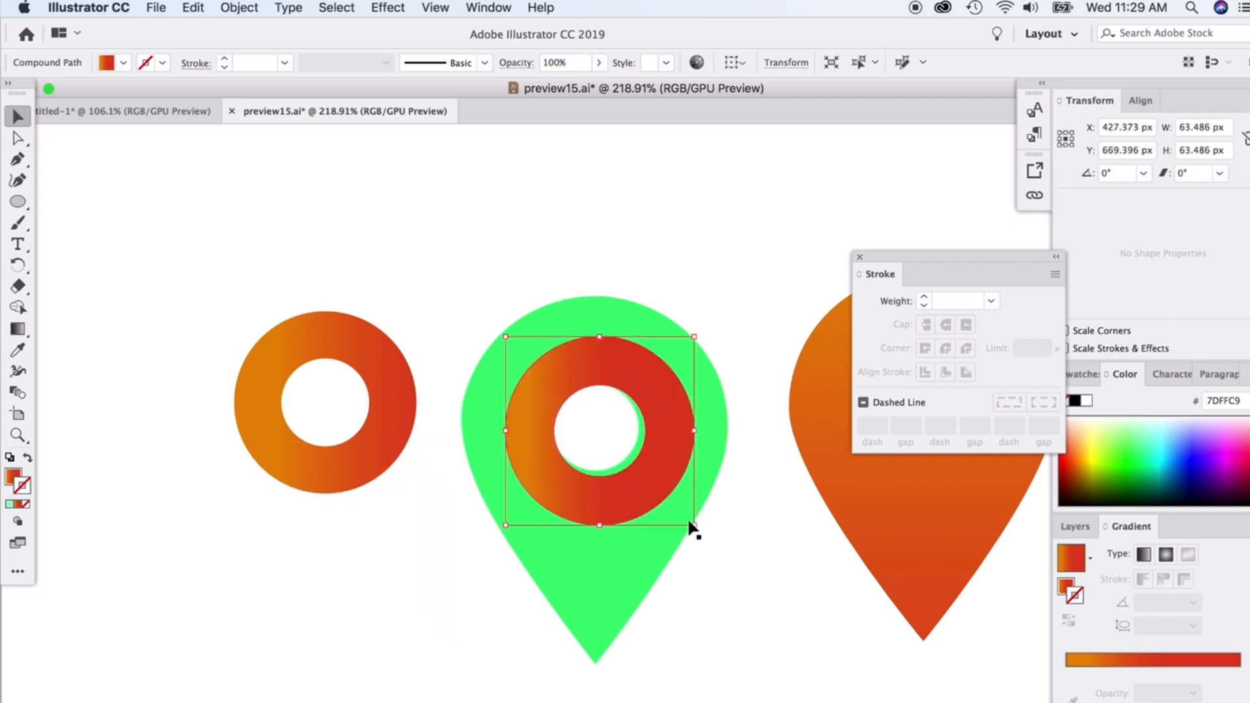
{"action": "left_click_drag", "start_coordinate": [692, 524], "coordinate": [689, 513]}
Step: Fill the green pin with the gradient sampled from the original orange pin
{"action": "left_click", "coordinate": [636, 560]}
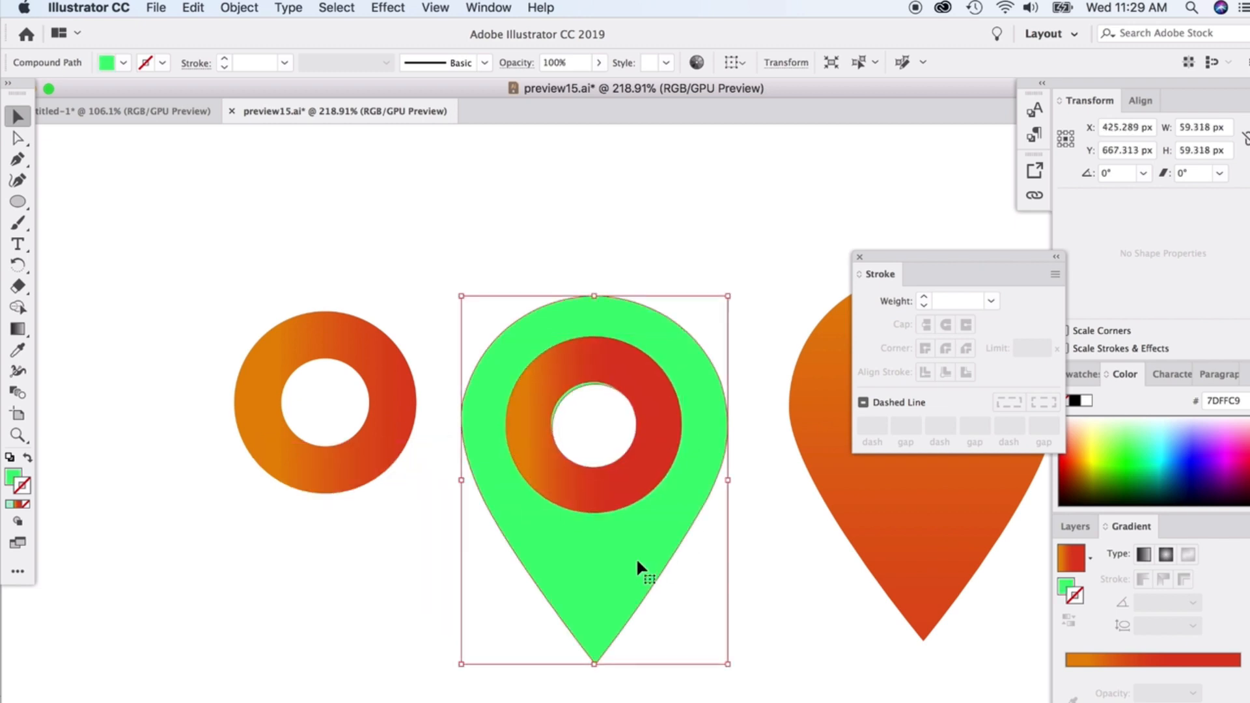
{"action": "left_click", "coordinate": [20, 351]}
{"action": "scroll", "coordinate": [785, 544], "scroll_direction": "right", "scroll_amount": 4}
{"action": "left_click", "coordinate": [757, 507]}
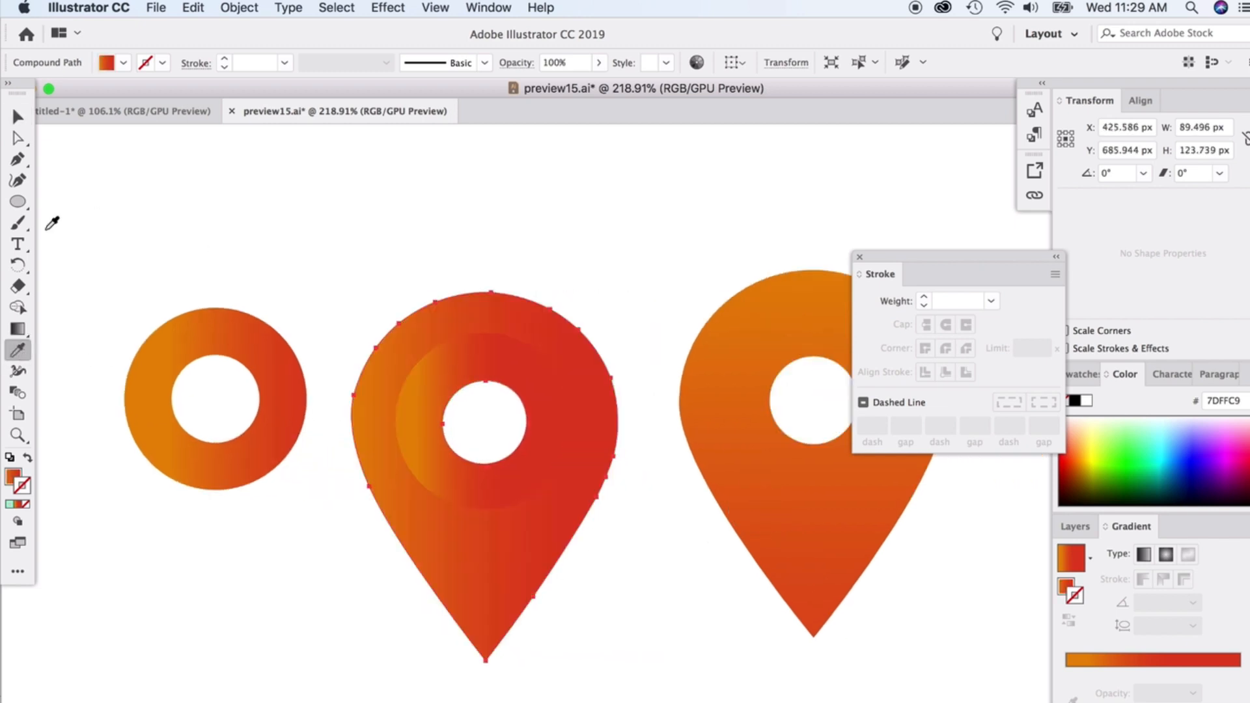
Step: Give the pin a 1 pt gradient stroke and redirect its fill gradient to run from orange at the upper edge to red, at -71.2°
{"action": "left_click", "coordinate": [19, 332]}
{"action": "left_click_drag", "start_coordinate": [18, 333], "coordinate": [67, 325]}
{"action": "left_click_drag", "start_coordinate": [449, 586], "coordinate": [449, 586]}
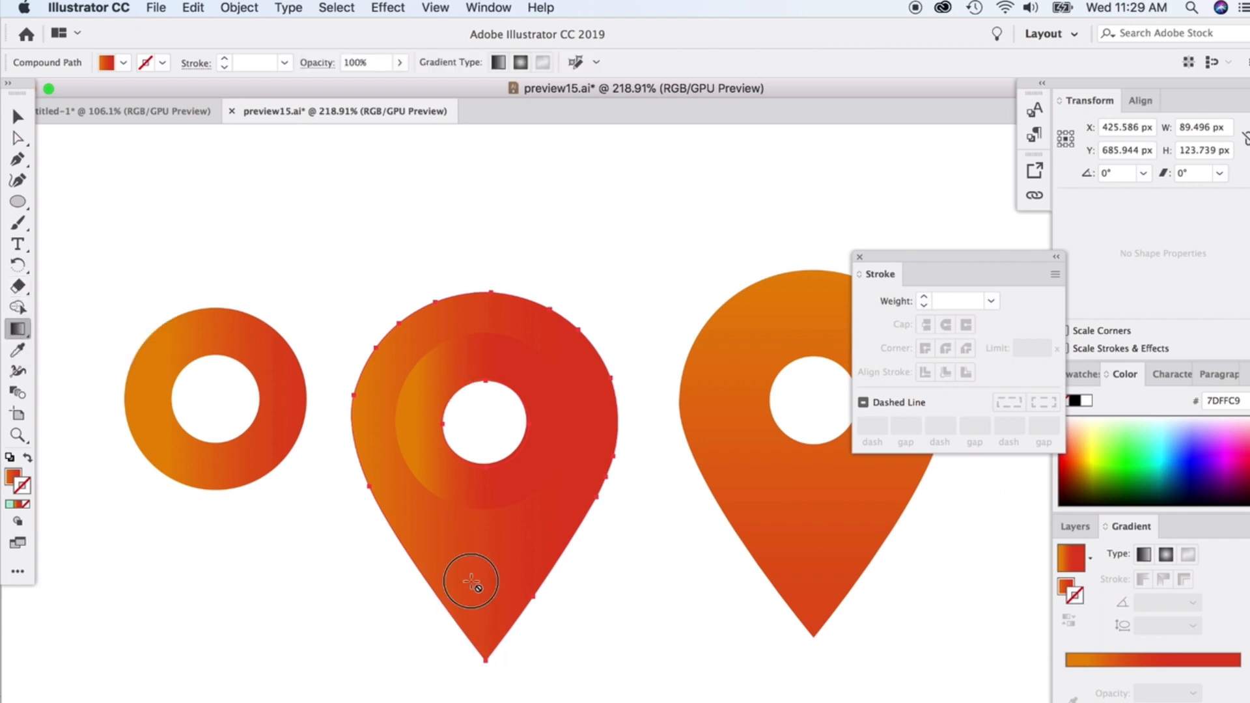
{"action": "left_click", "coordinate": [1112, 666]}
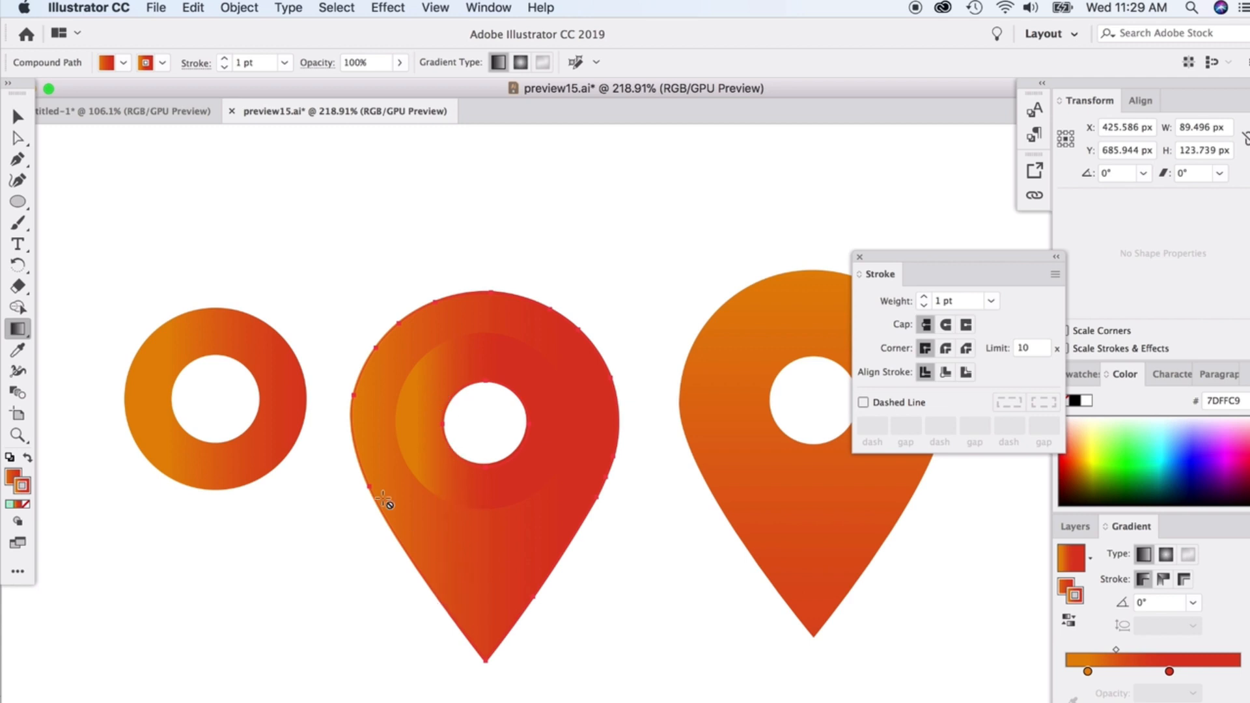
{"action": "left_click", "coordinate": [7, 477]}
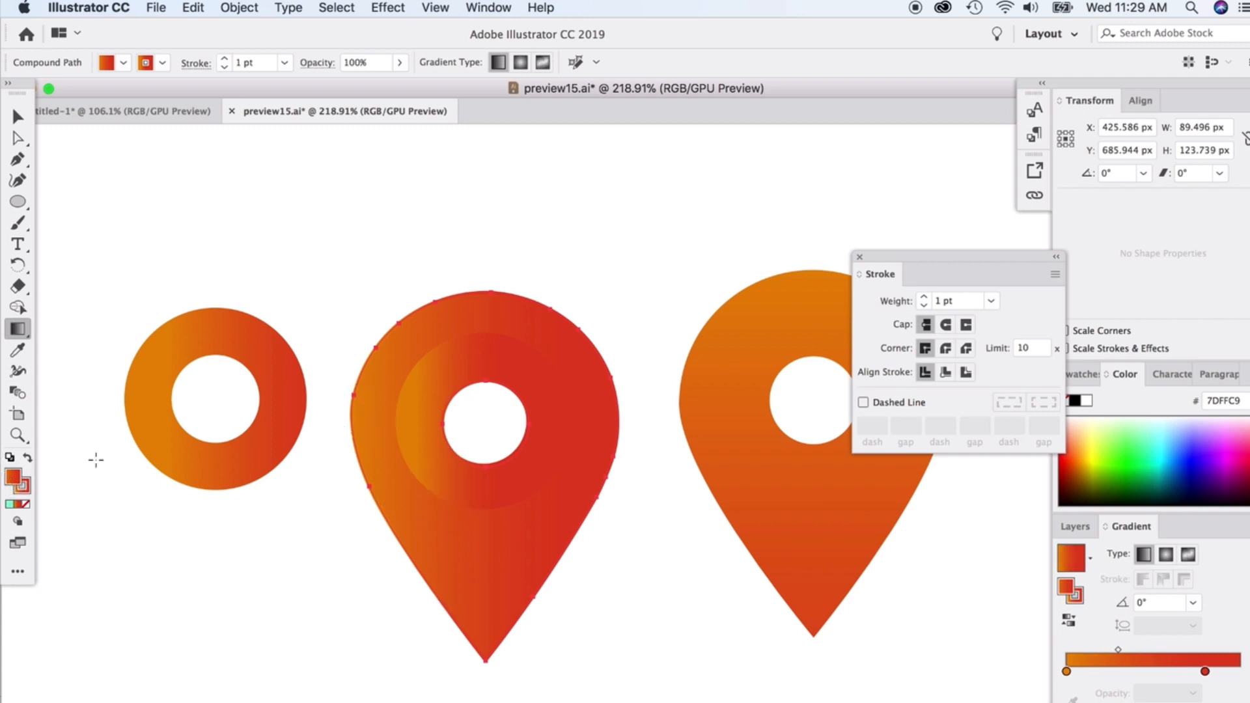
{"action": "left_click_drag", "start_coordinate": [432, 363], "coordinate": [497, 592]}
{"action": "left_click_drag", "start_coordinate": [455, 330], "coordinate": [516, 519]}
{"action": "key", "text": "v"}
Step: Adjust the ring's gradient to orange EA8A05 at -78.7° and shrink the ring slightly around the pin's hole
{"action": "left_click", "coordinate": [430, 375]}
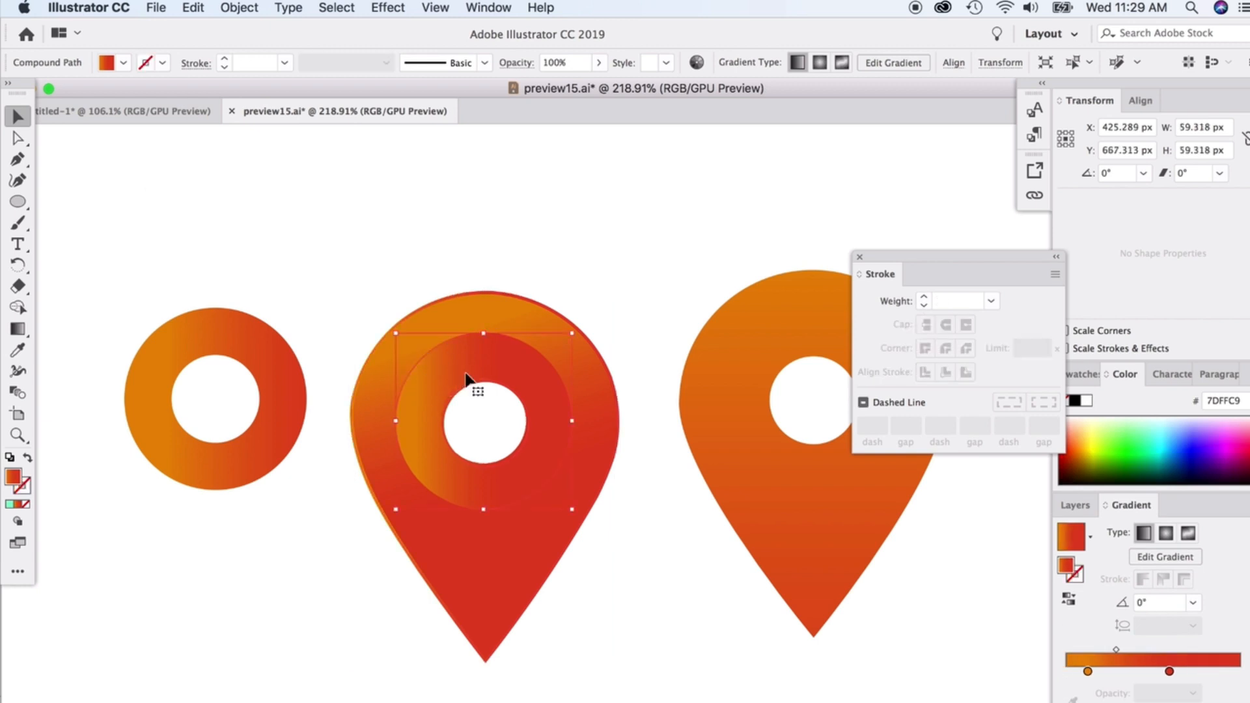
{"action": "left_click", "coordinate": [18, 329]}
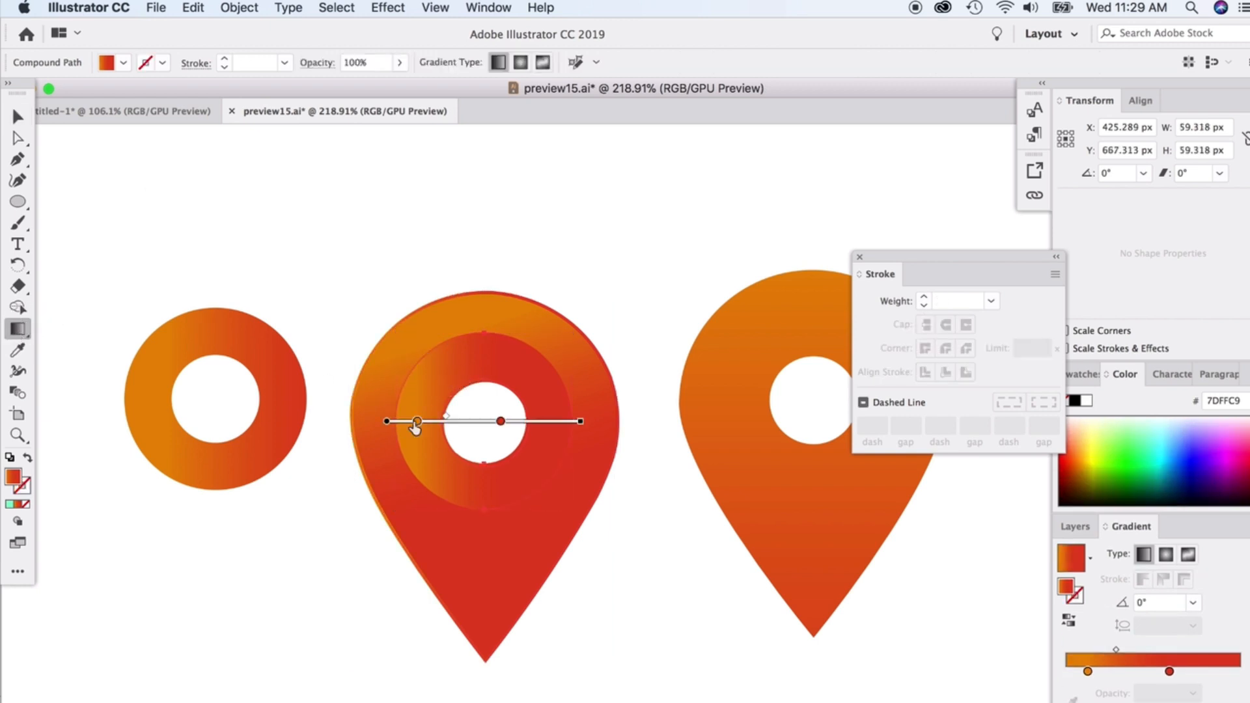
{"action": "mouse_move", "coordinate": [449, 358]}
{"action": "left_mouse_down"}
{"action": "mouse_move", "coordinate": [471, 413]}
{"action": "mouse_move", "coordinate": [419, 363]}
{"action": "mouse_move", "coordinate": [432, 349]}
{"action": "mouse_move", "coordinate": [463, 414]}
{"action": "mouse_move", "coordinate": [549, 473]}
{"action": "left_mouse_up"}
{"action": "left_click_drag", "start_coordinate": [457, 377], "coordinate": [544, 516]}
{"action": "key", "text": "v"}
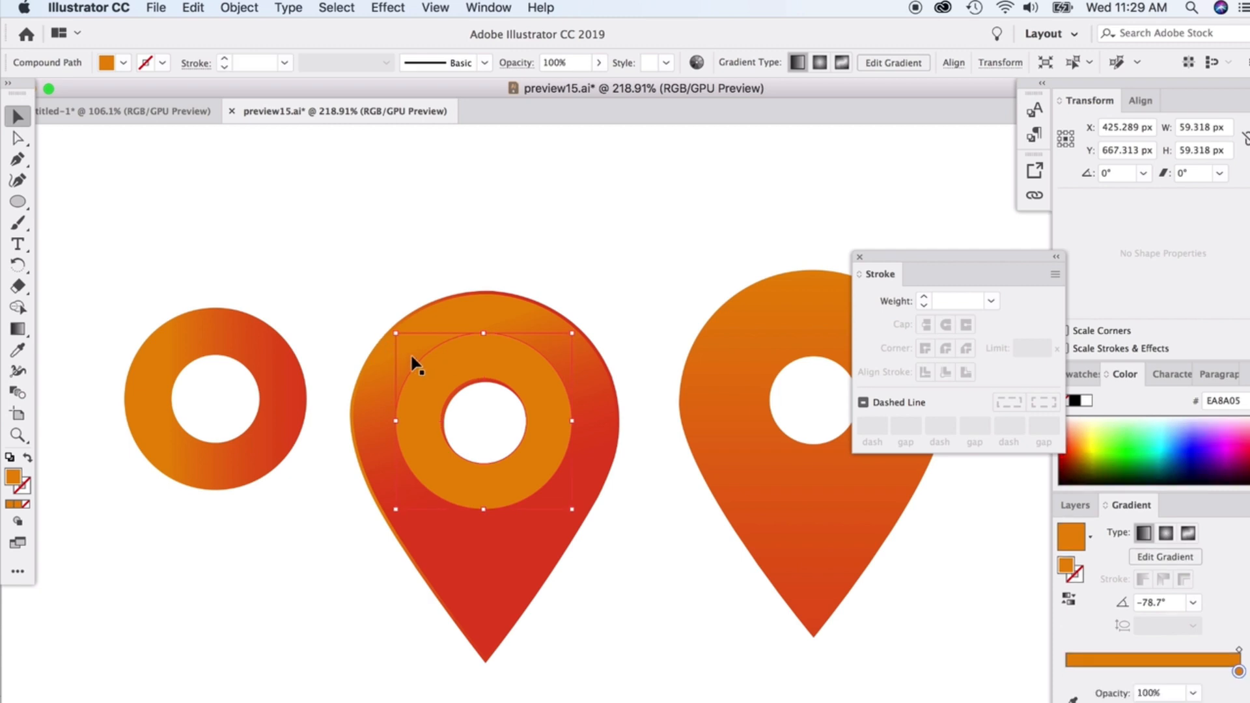
{"action": "left_click_drag", "start_coordinate": [397, 332], "coordinate": [402, 338]}
Step: Delete the original small ring and the original orange pin on either side of the new pin
{"action": "left_click", "coordinate": [253, 363]}
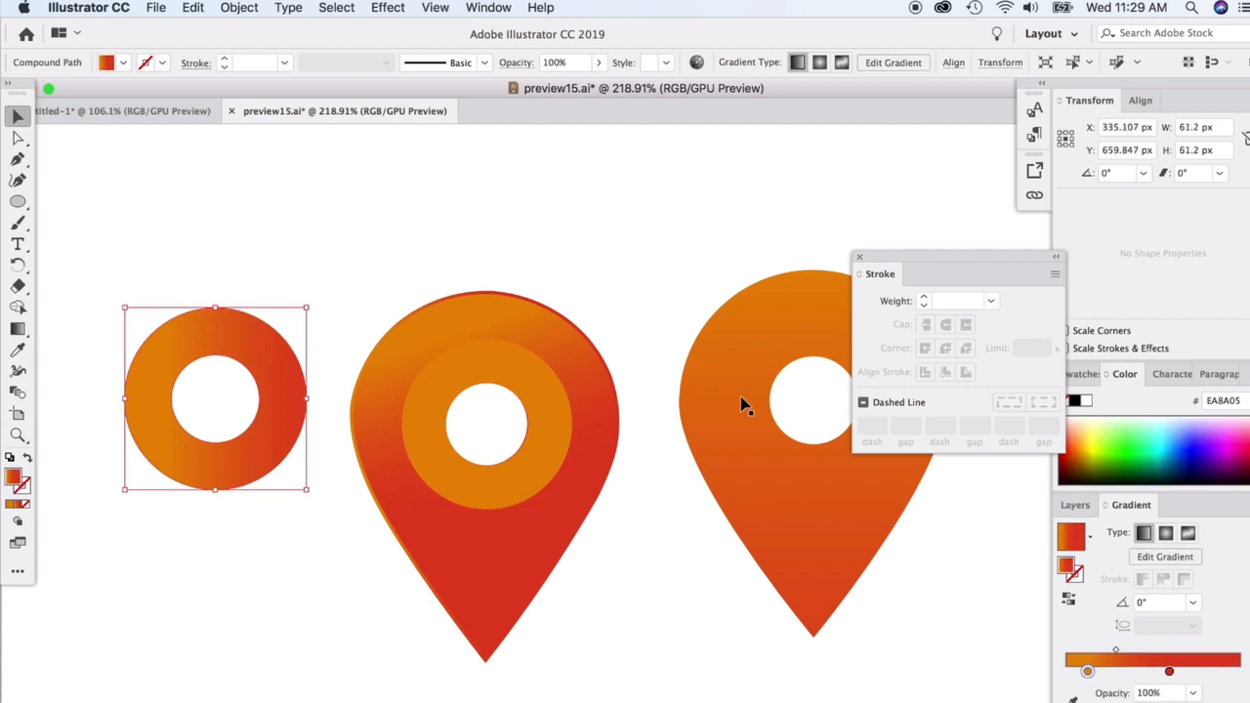
{"action": "left_click", "coordinate": [750, 407], "text": "shift"}
{"action": "key", "text": "Delete"}
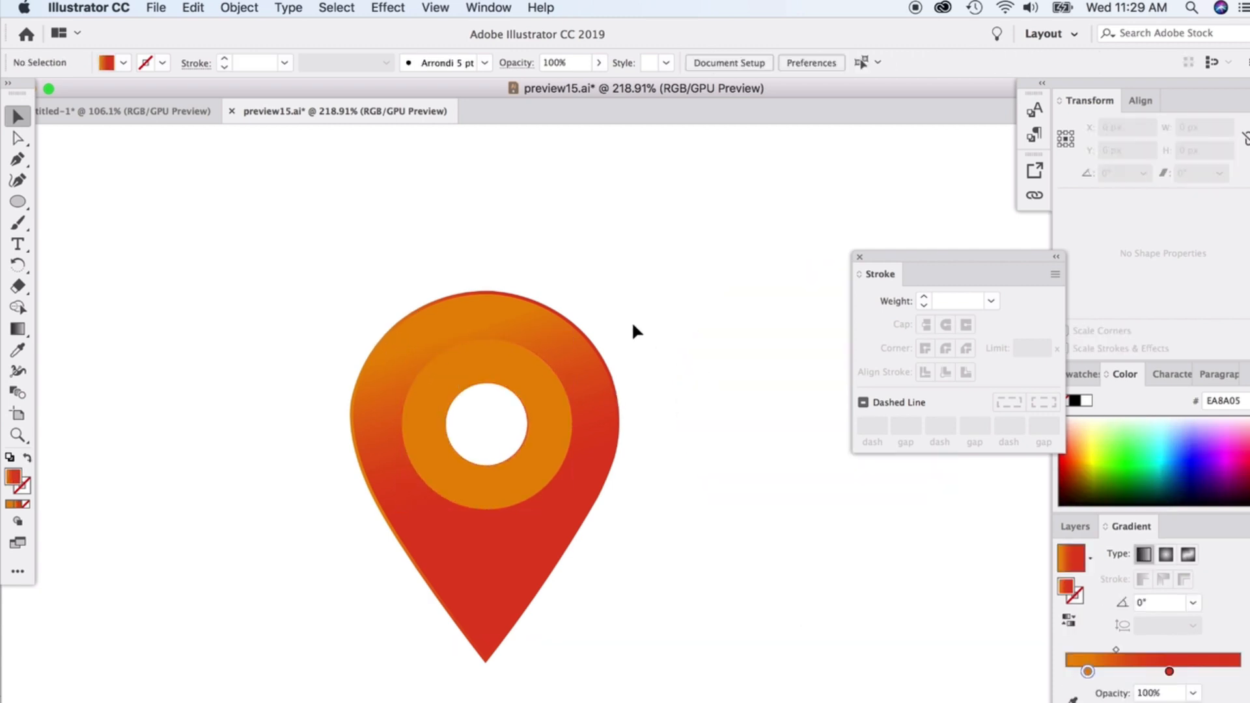
Step: Try resizing the pin body slightly and moving it away from the ring, then undo both changes
{"action": "left_click", "coordinate": [561, 332]}
{"action": "left_click_drag", "start_coordinate": [617, 293], "coordinate": [622, 289]}
{"action": "key", "text": "super+z"}
{"action": "left_click", "coordinate": [664, 317]}
{"action": "left_click_drag", "start_coordinate": [536, 341], "coordinate": [463, 294]}
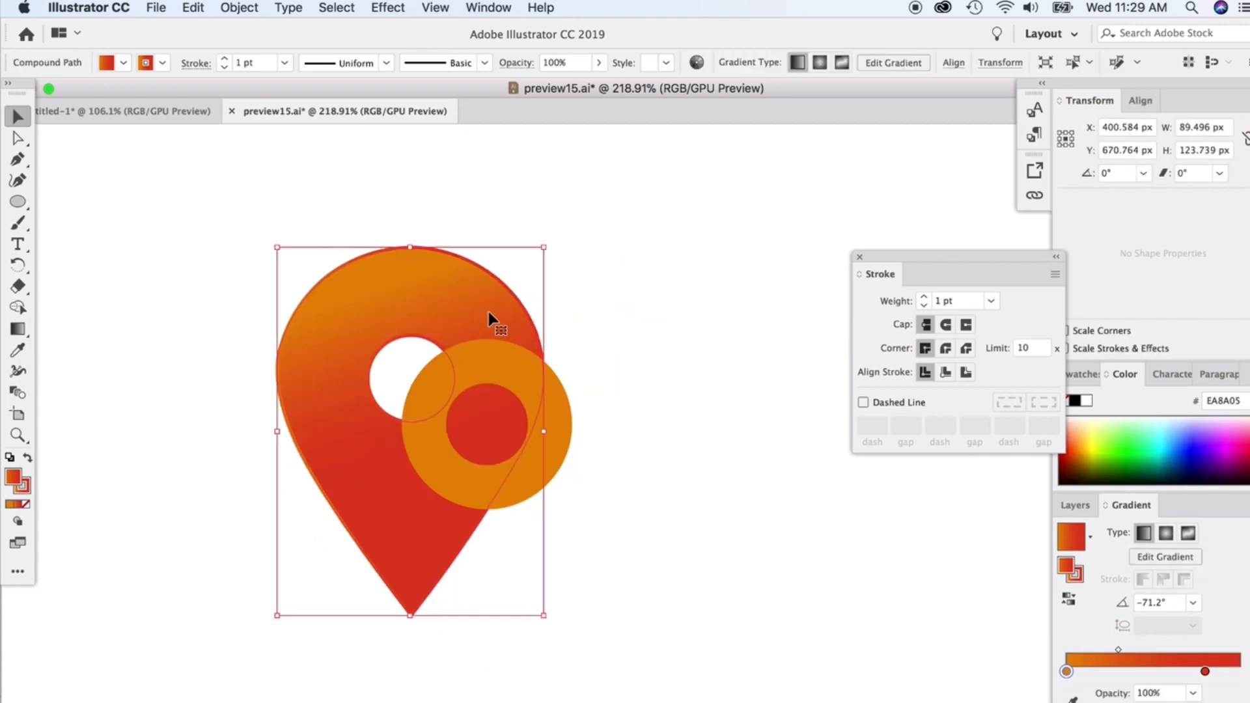
{"action": "key", "text": "super+z"}
{"action": "left_click", "coordinate": [666, 376]}
Step: Examine the recreated pin alongside the other logos on the artboard
{"action": "scroll", "coordinate": [620, 399], "scroll_direction": "down", "scroll_amount": 2}
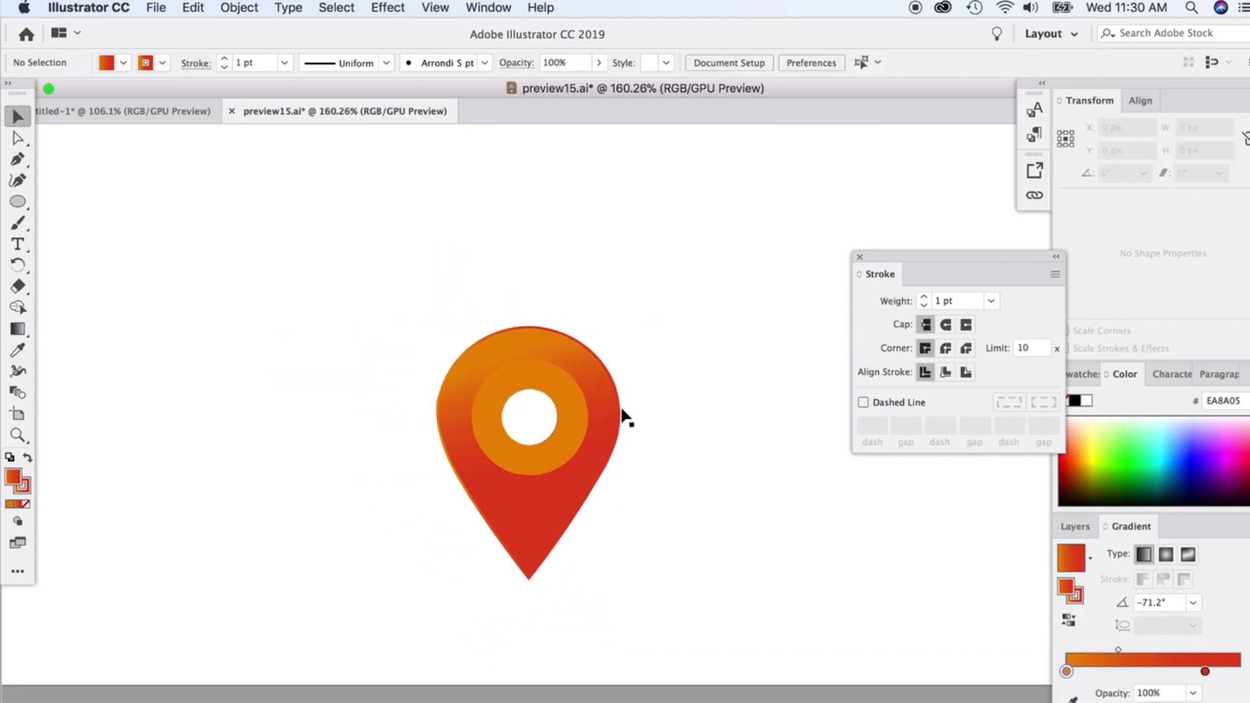
{"action": "scroll", "coordinate": [626, 417], "scroll_direction": "down", "scroll_amount": 3}
{"action": "scroll", "coordinate": [639, 466], "scroll_direction": "up", "scroll_amount": 5}
{"action": "scroll", "coordinate": [641, 482], "scroll_direction": "down", "scroll_amount": 2}
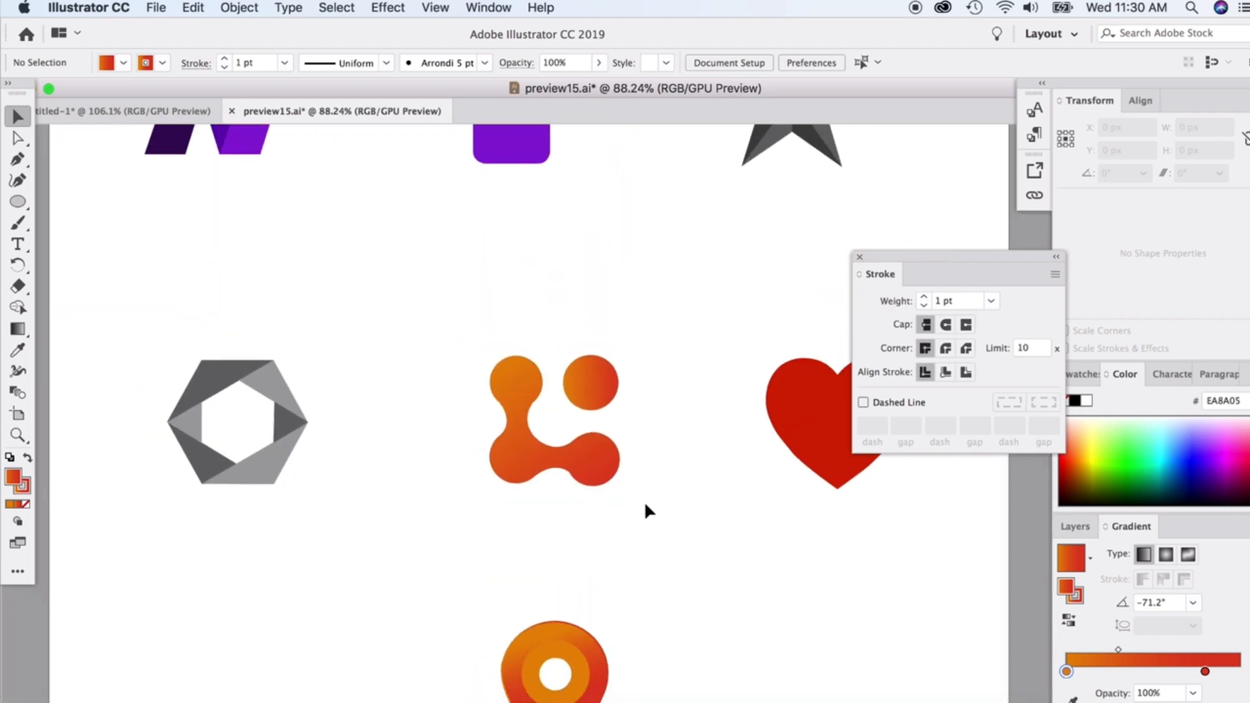
{"action": "scroll", "coordinate": [643, 504], "scroll_direction": "down", "scroll_amount": 2}
{"action": "key", "text": "super+0"}
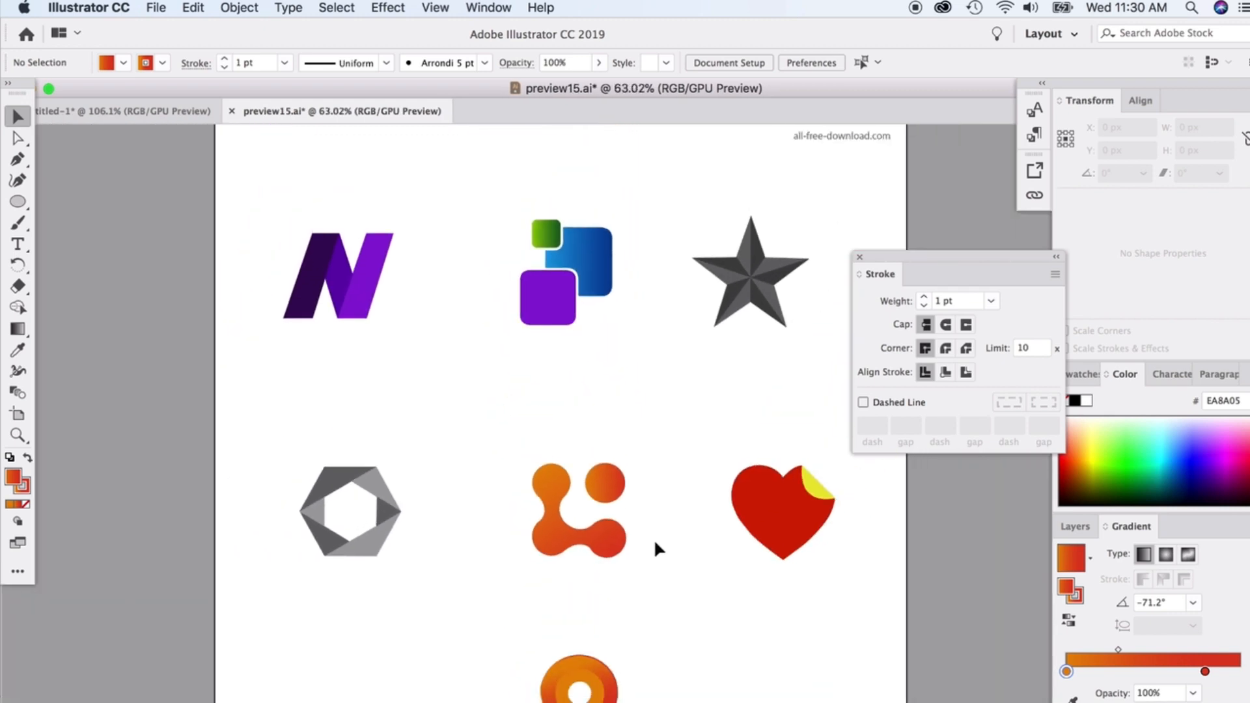
{"action": "scroll", "coordinate": [655, 550], "scroll_direction": "down", "scroll_amount": 1}
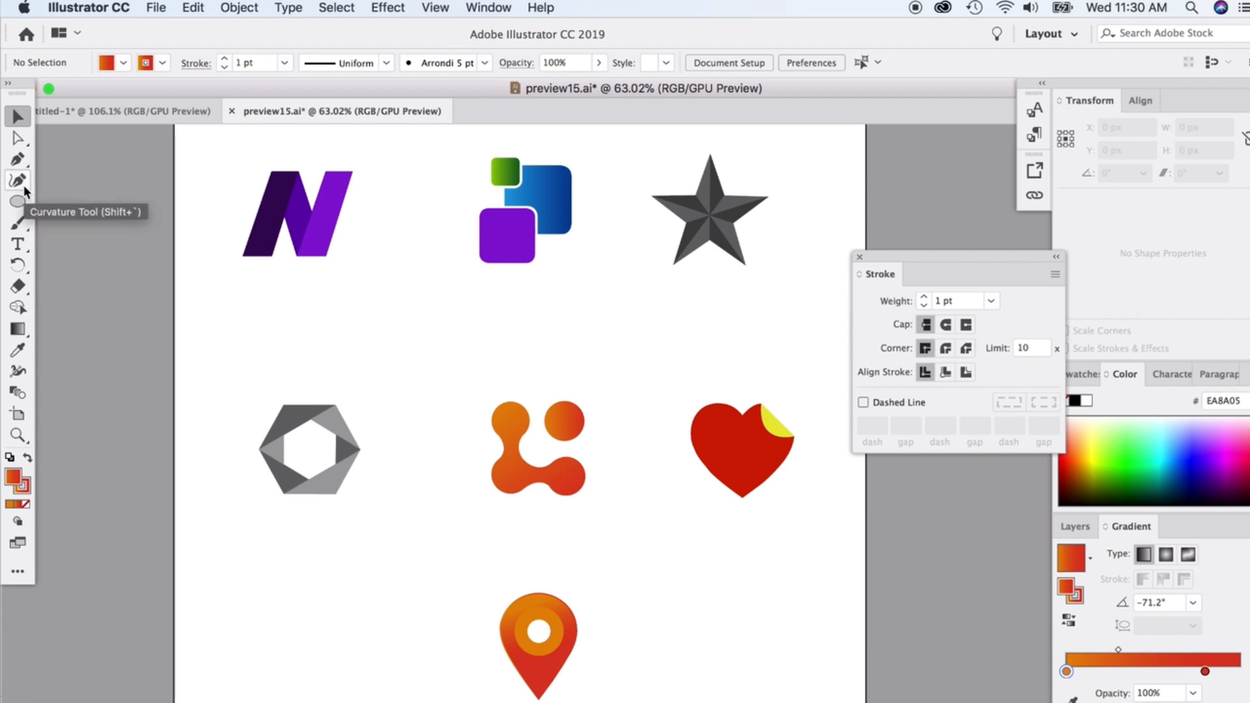
{"action": "mouse_move", "coordinate": [18, 201]}
{"action": "left_mouse_down"}
{"action": "mouse_move", "coordinate": [77, 204]}
{"action": "mouse_move", "coordinate": [18, 201]}
{"action": "left_mouse_up"}
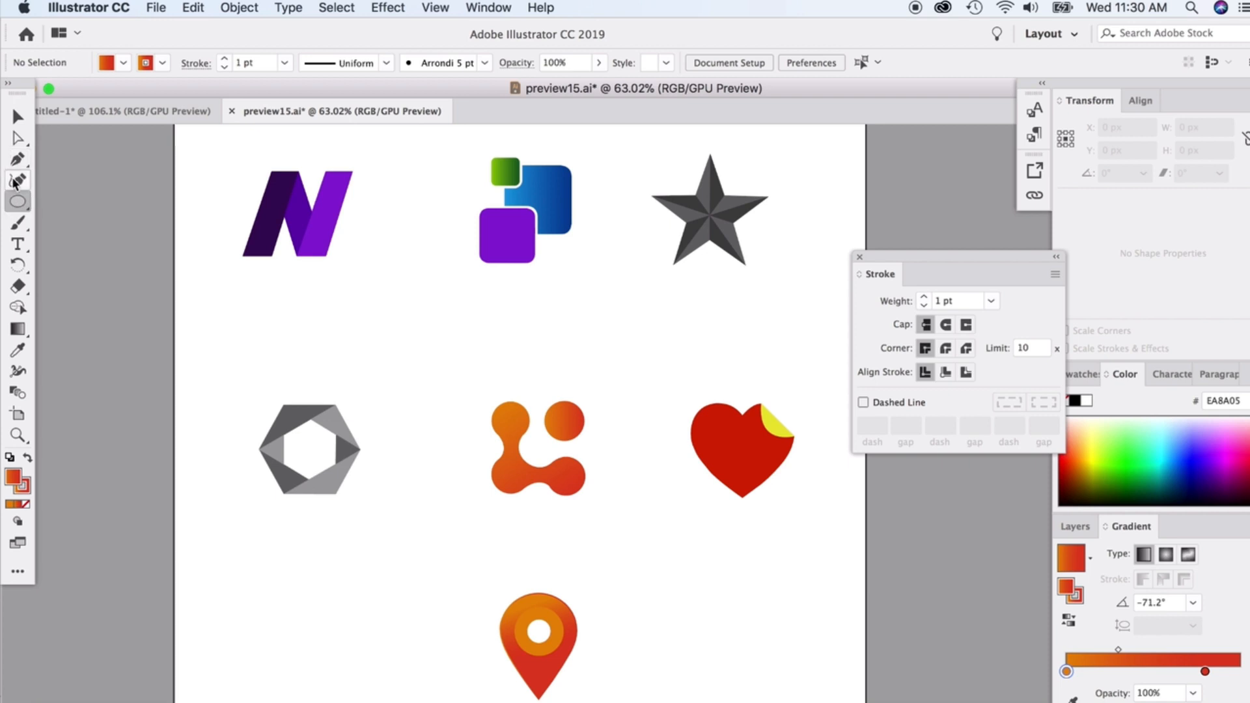